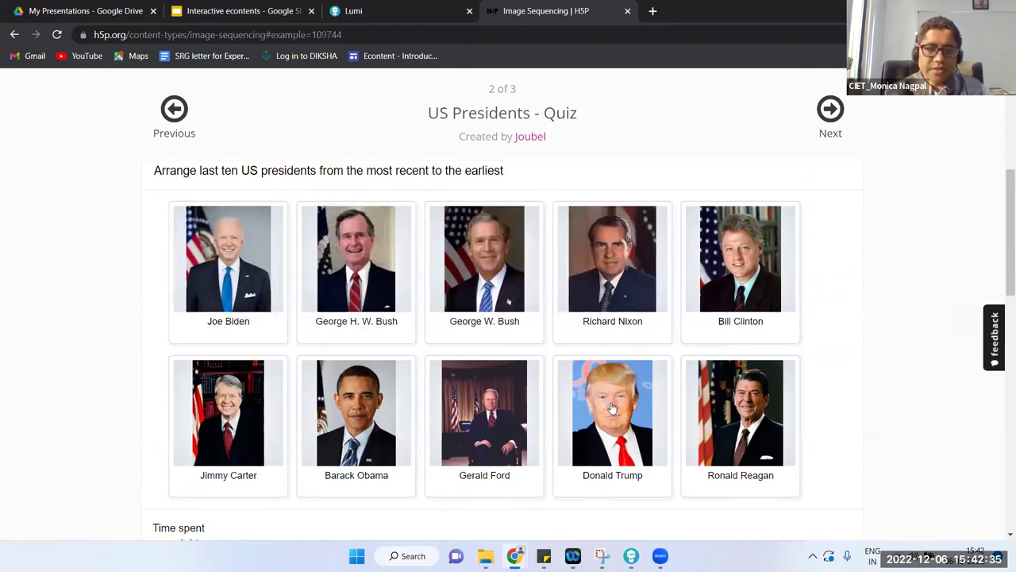
Arrange the president cards as Biden, Trump, Obama, George W. Bush, Clinton, George H. W. Bush, Carter, Nixon, Reagan, Ford.
drag(623, 413, 344, 288)
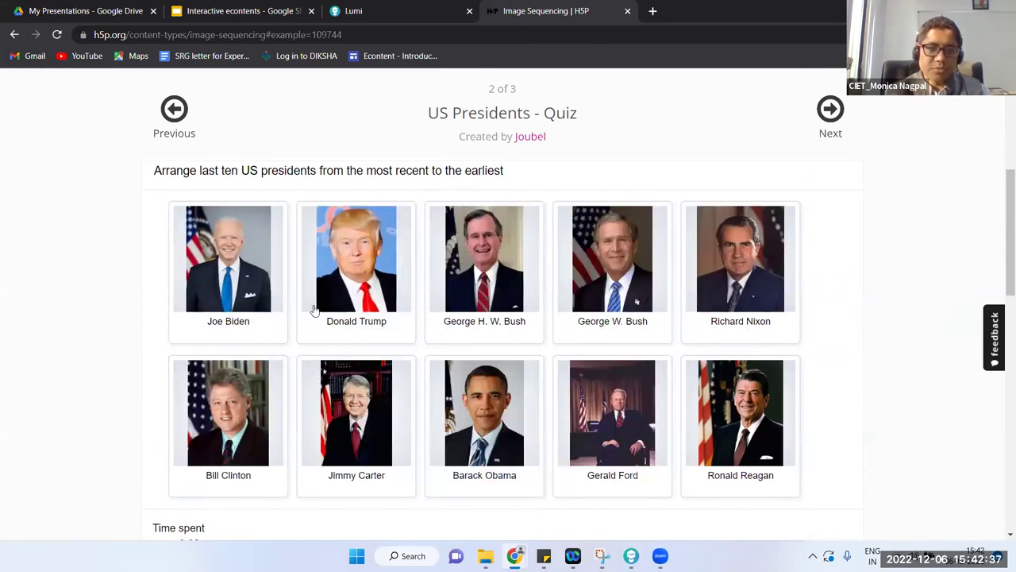
drag(433, 392, 436, 250)
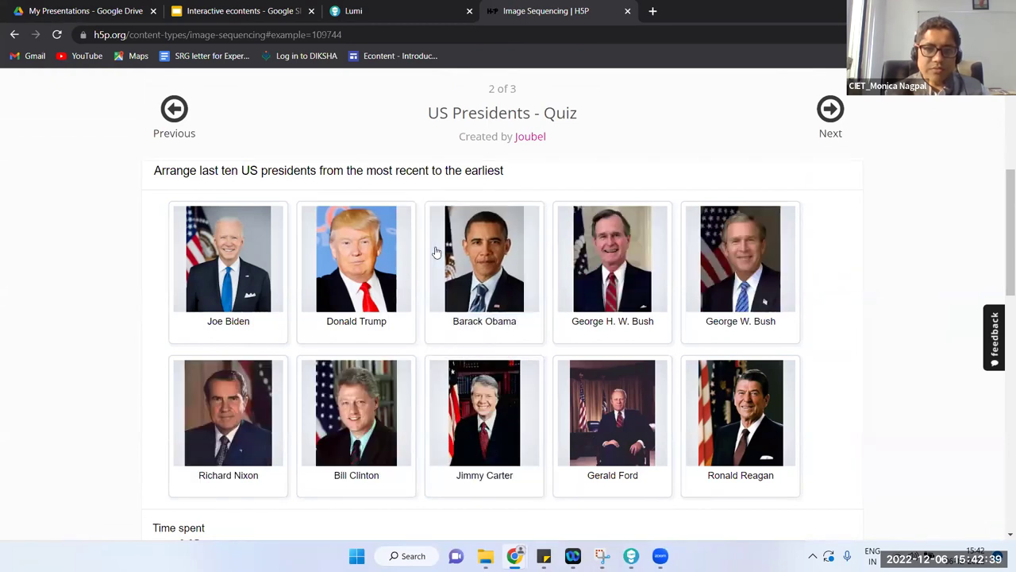
drag(736, 260, 629, 262)
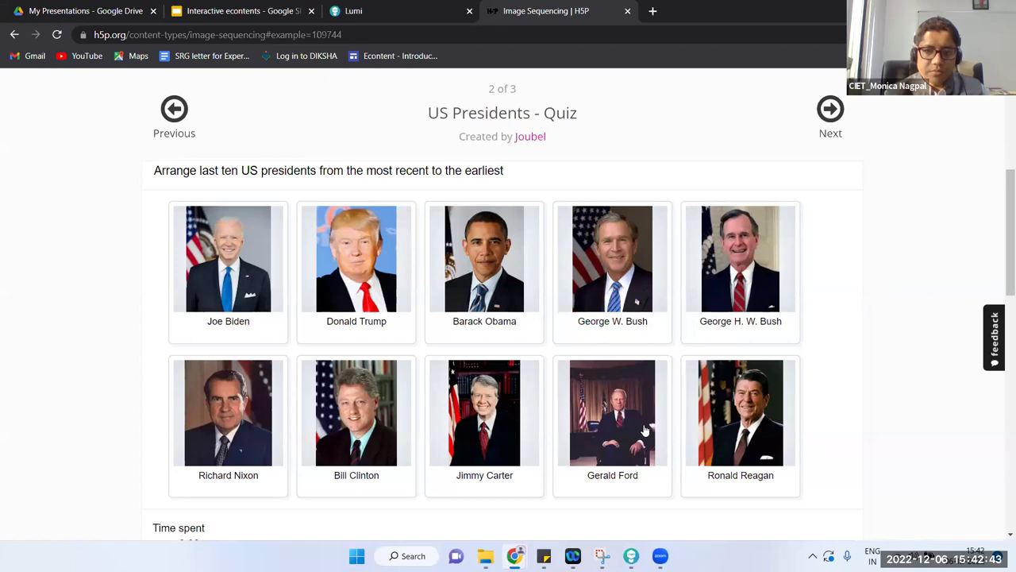
drag(337, 440, 713, 282)
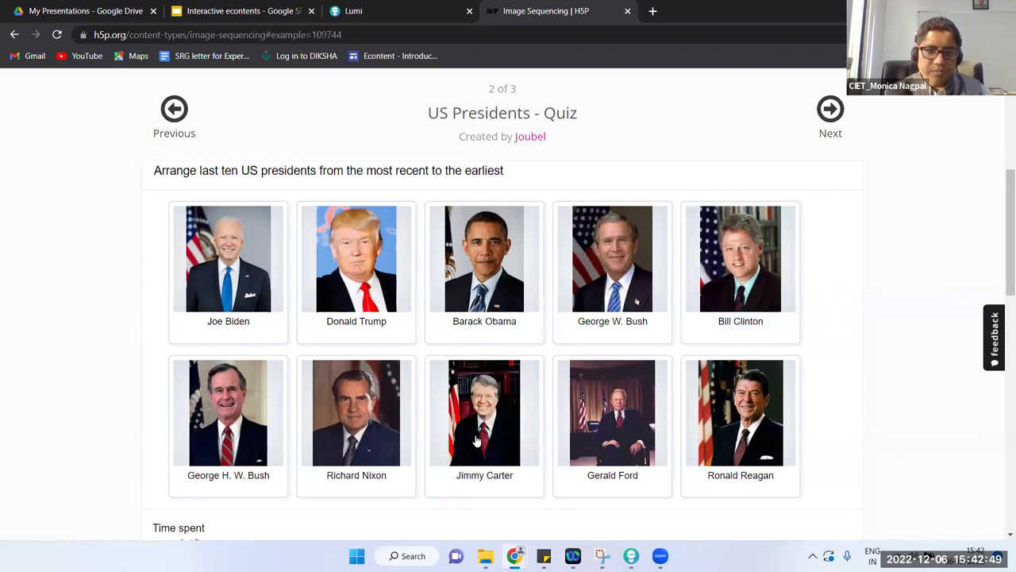
drag(483, 442, 355, 436)
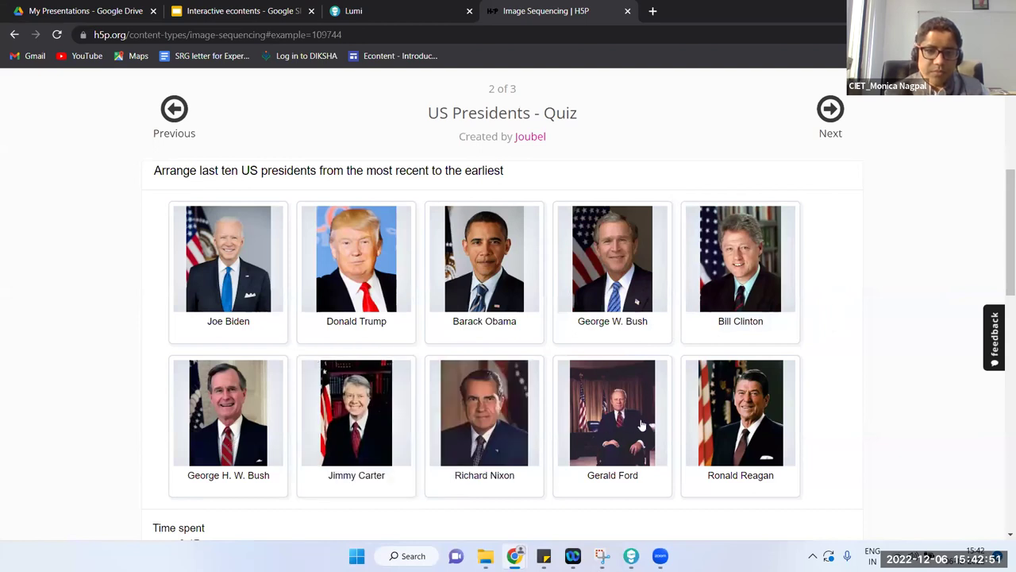
drag(741, 418, 612, 416)
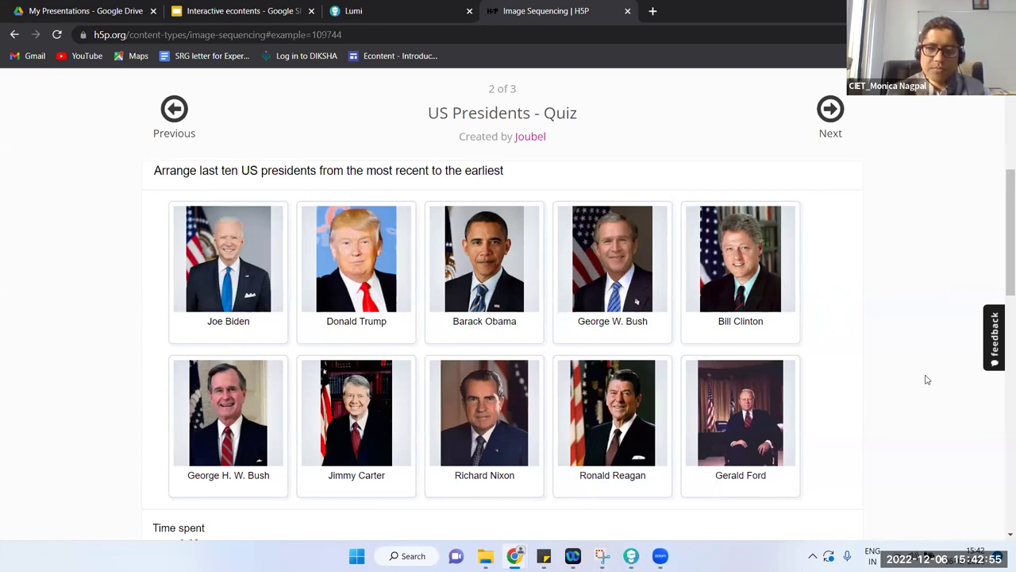
Check the order of the US Presidents quiz and review how each card and the score are marked.
scroll(927, 380, down, 2)
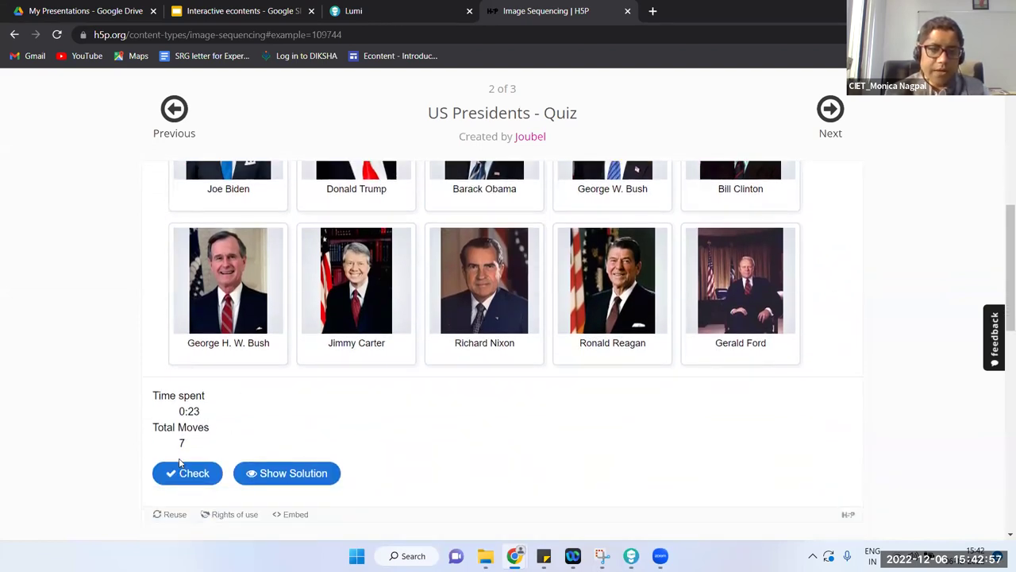
click(182, 474)
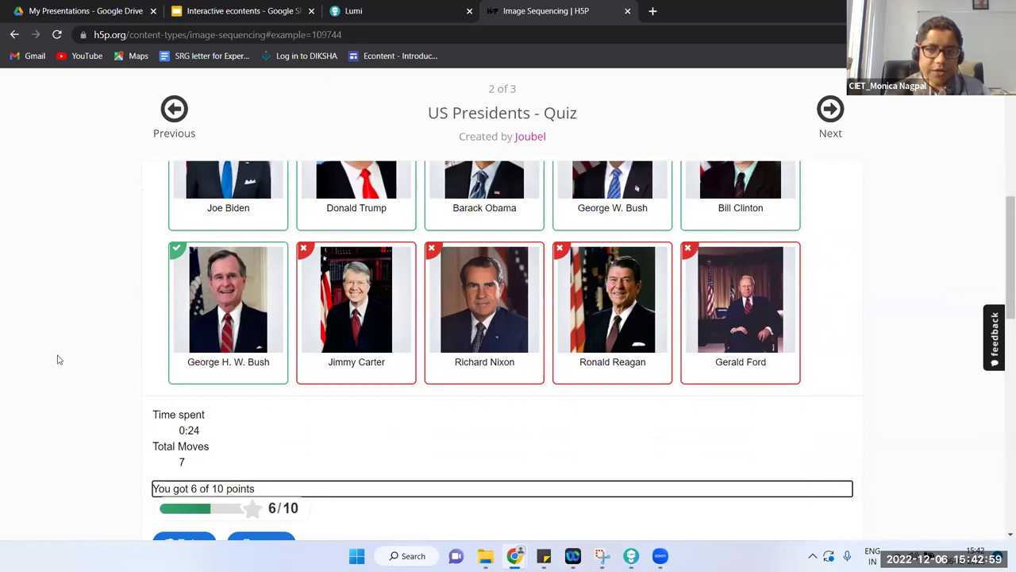
scroll(57, 360, up, 3)
scroll(56, 356, down, 2)
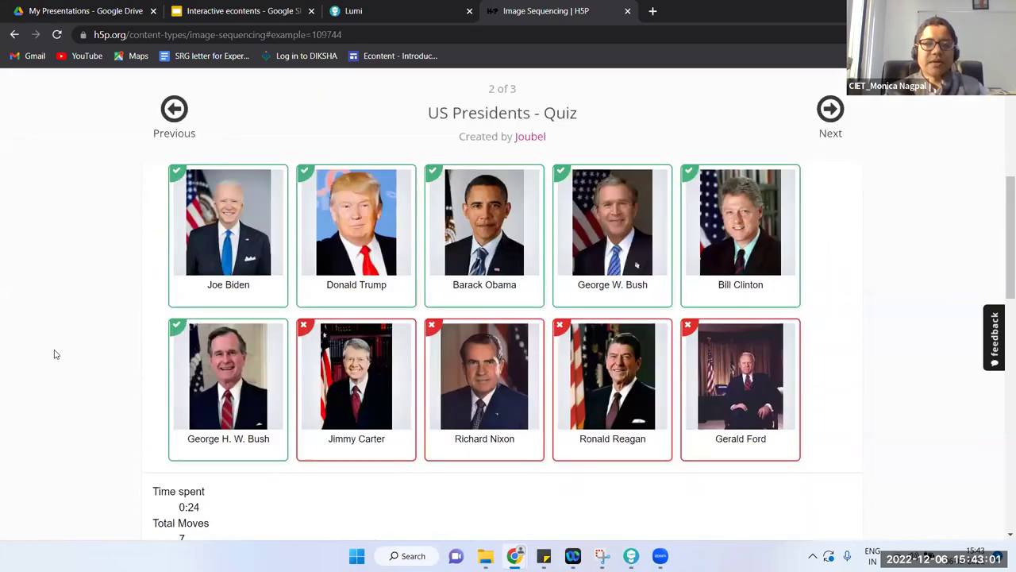
scroll(55, 354, down, 2)
scroll(55, 354, up, 4)
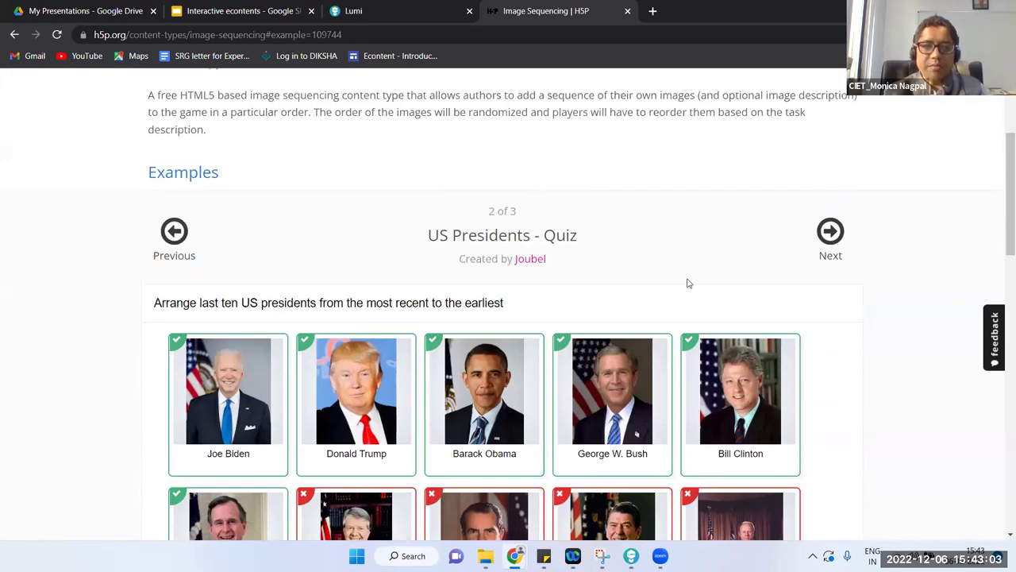
Go to the next Image Sequencing example, the Body parts quiz, and bring its cards into view.
click(842, 231)
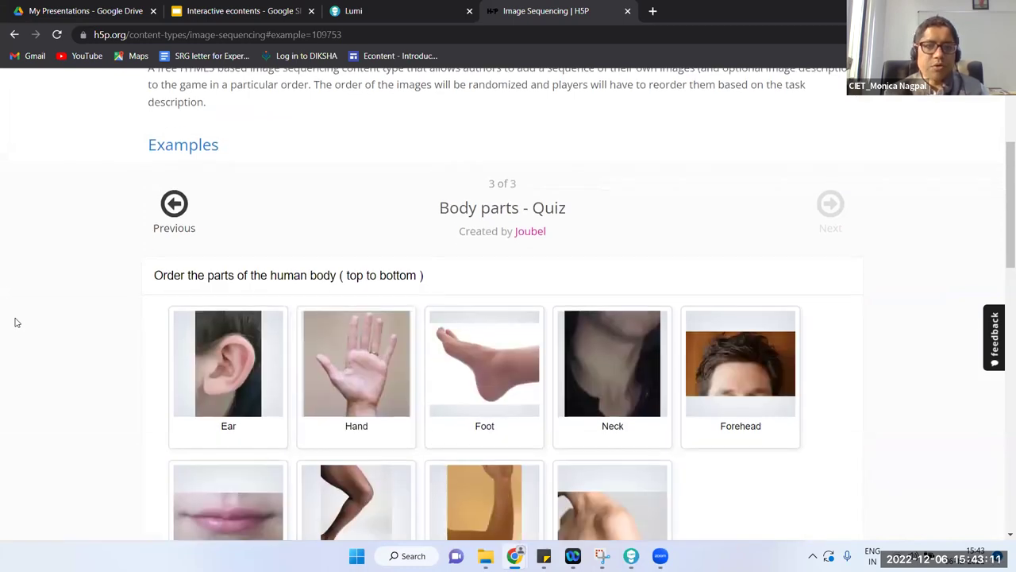
scroll(14, 322, down, 2)
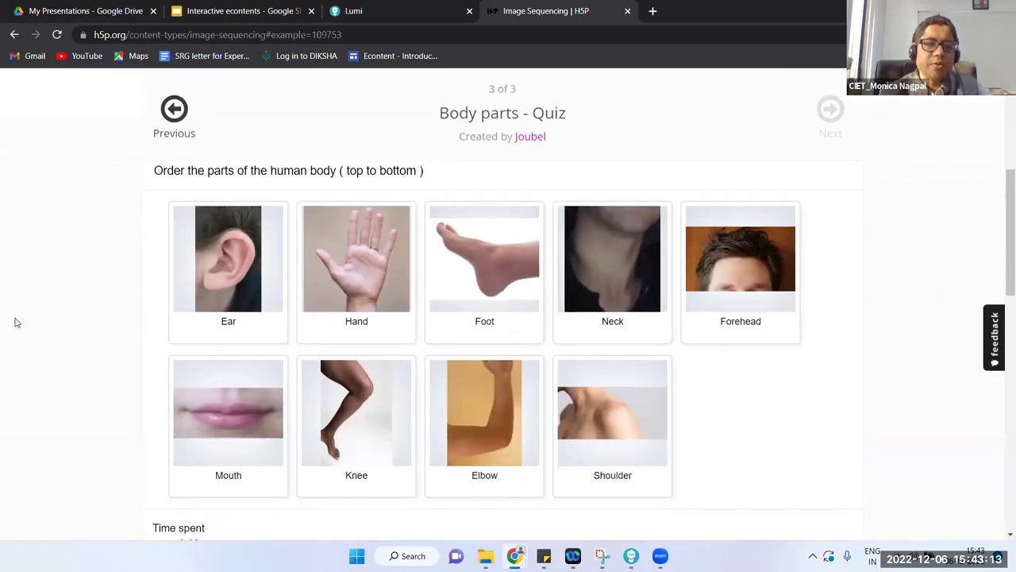
scroll(15, 322, down, 1)
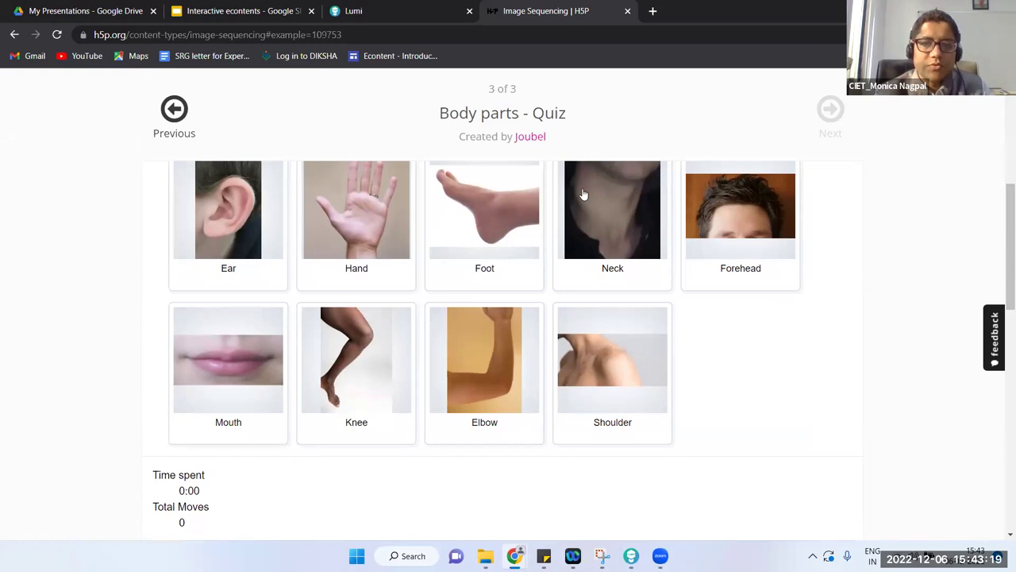
Arrange the body part cards from top to bottom as Forehead, Ear, Mouth, Neck, Shoulder, Elbow, Hand, Knee, Foot.
drag(724, 221, 245, 177)
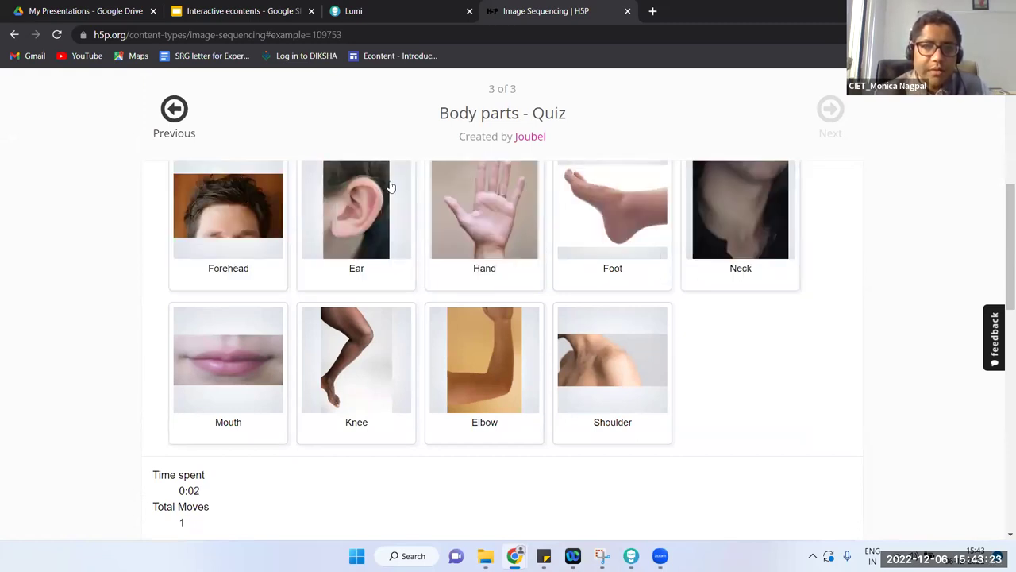
drag(748, 209, 627, 224)
drag(222, 358, 486, 230)
drag(729, 218, 645, 216)
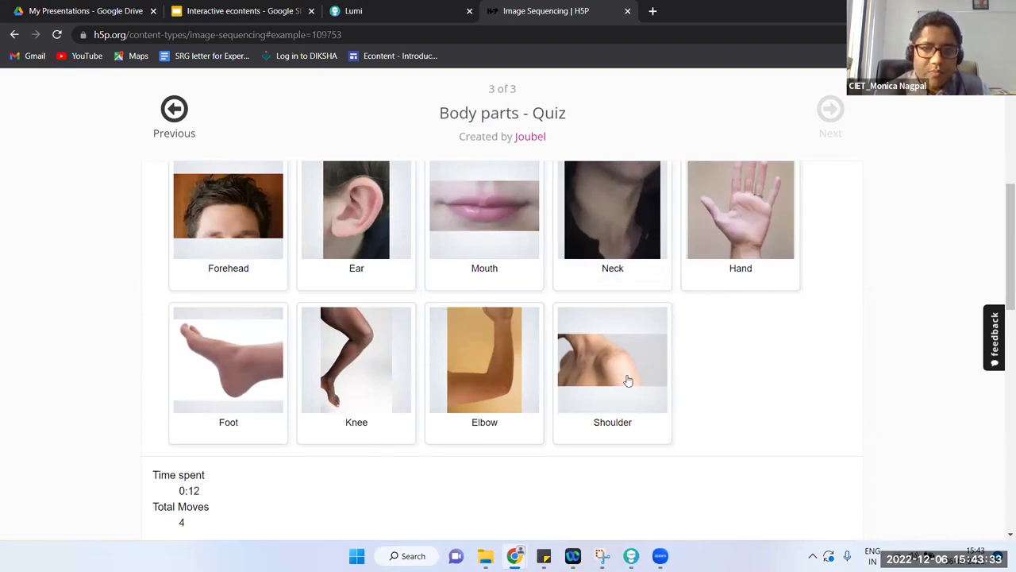
drag(627, 381, 766, 239)
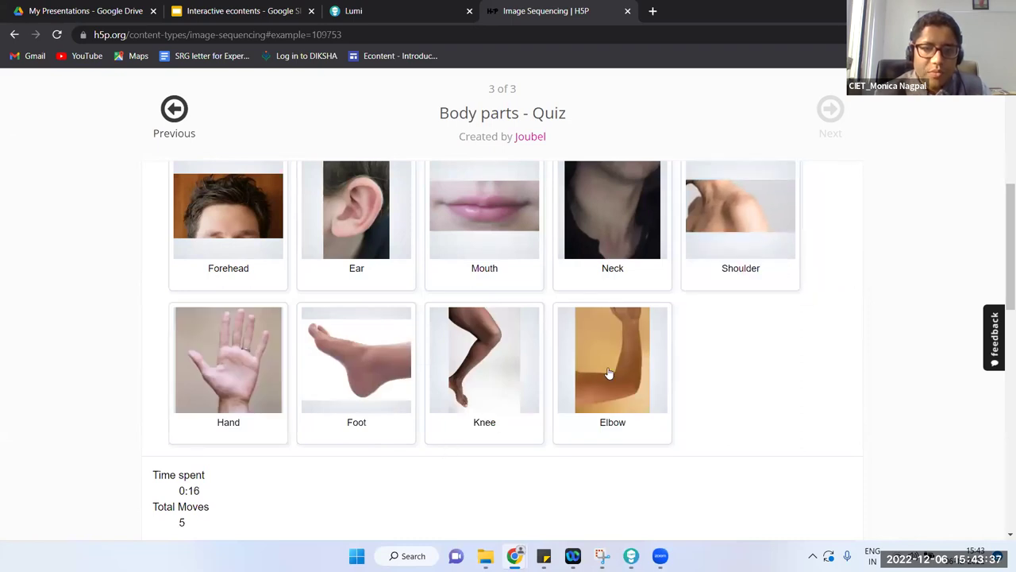
drag(607, 358, 362, 357)
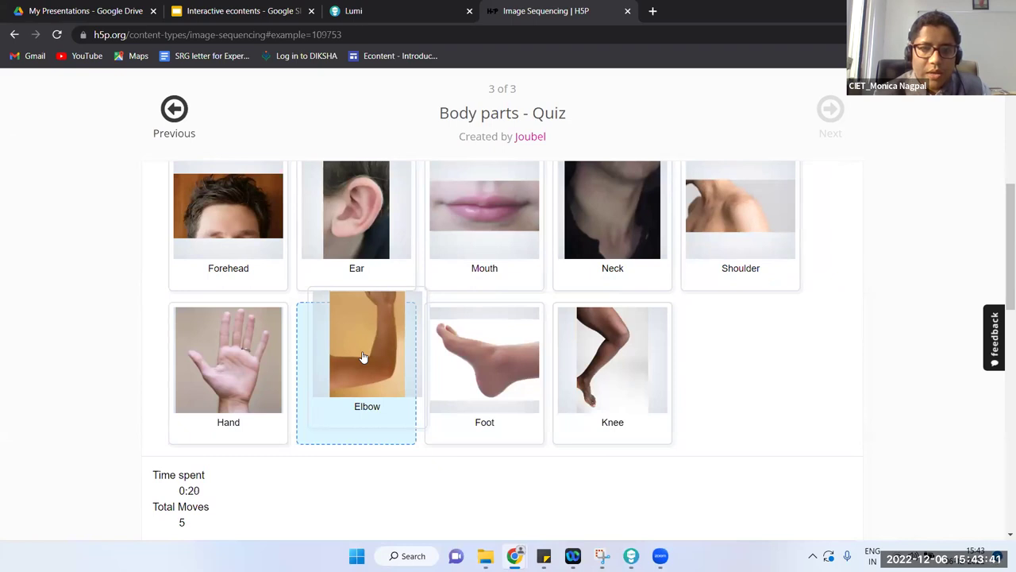
drag(362, 357, 228, 360)
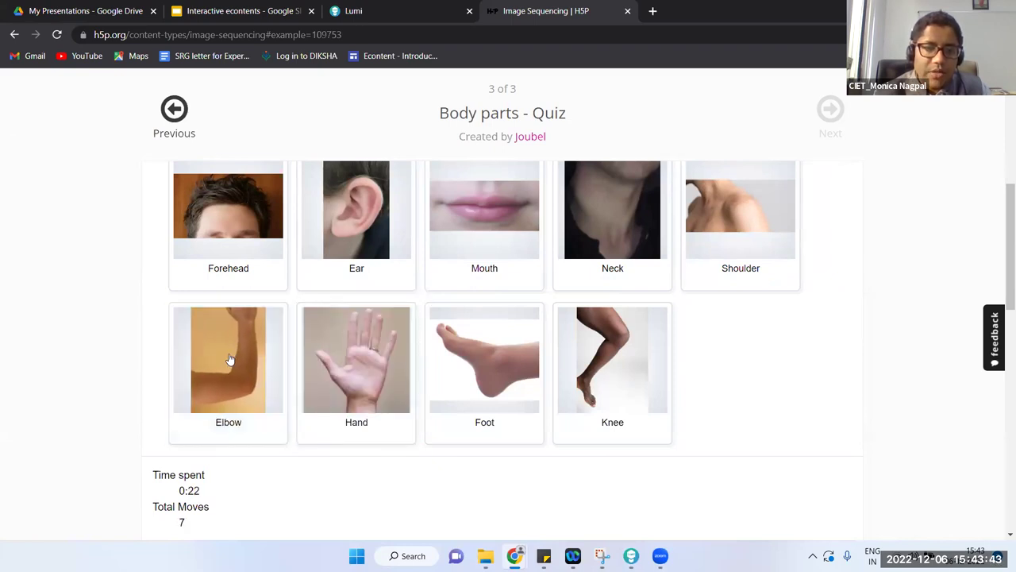
drag(534, 346, 627, 349)
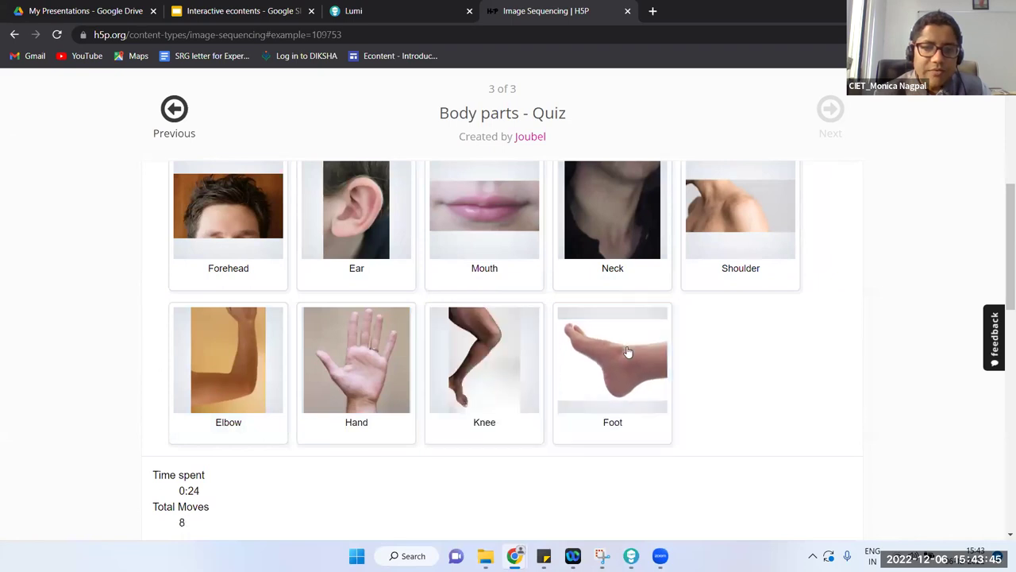
Check the order of the Body parts quiz and review the marked cards, the score and the content type description.
scroll(199, 449, down, 2)
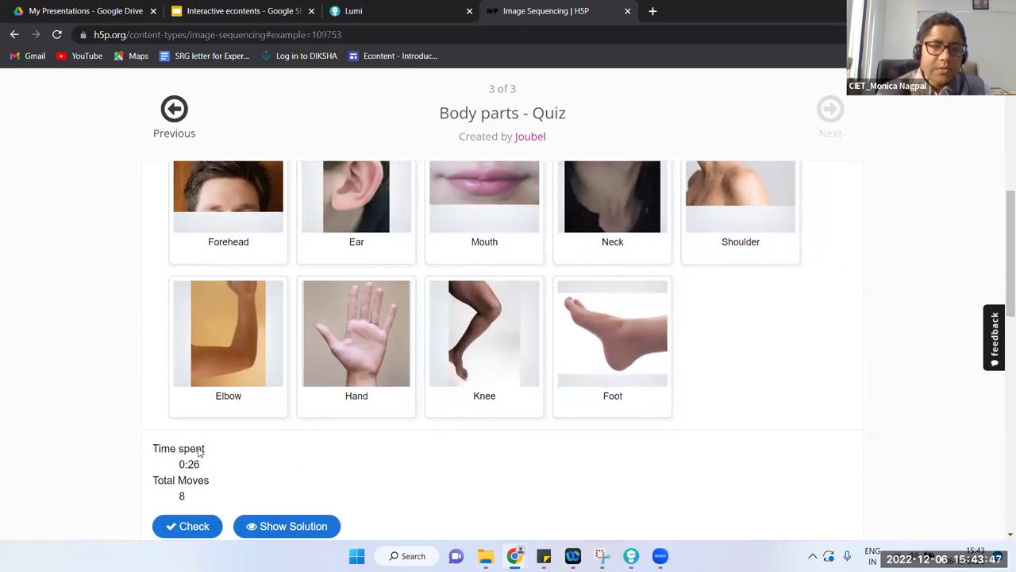
click(182, 447)
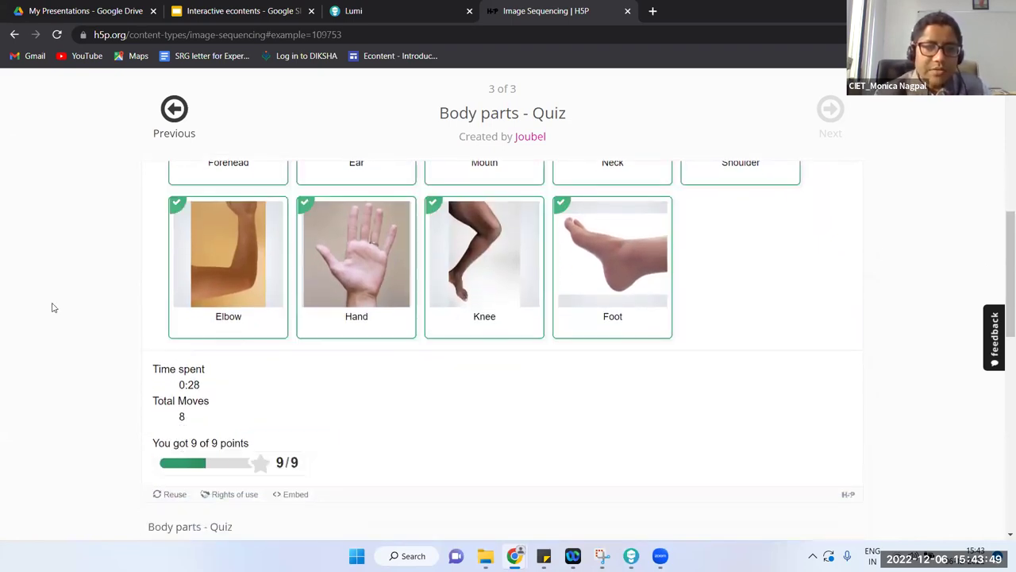
scroll(15, 270, up, 3)
scroll(17, 271, down, 5)
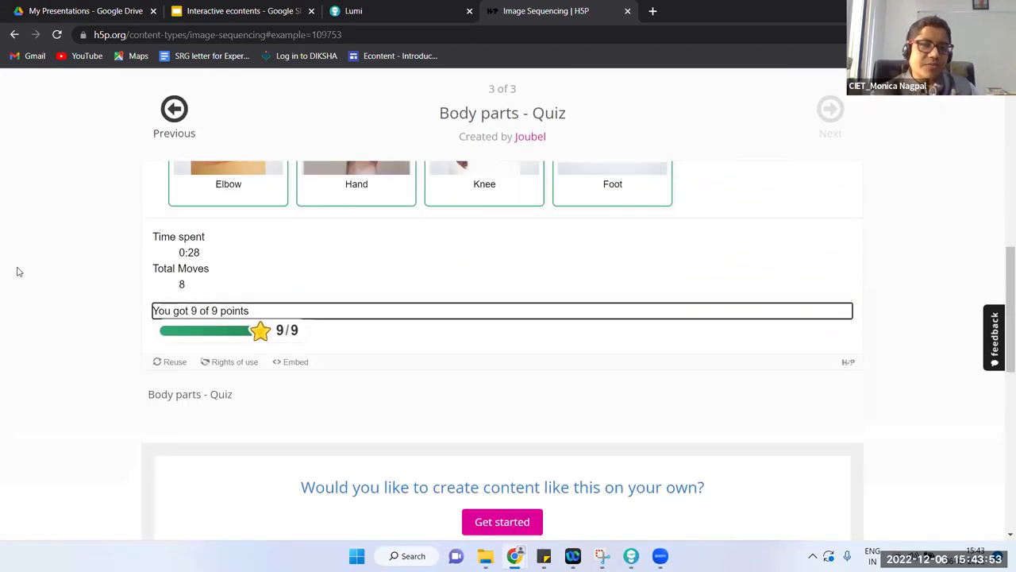
scroll(18, 271, up, 8)
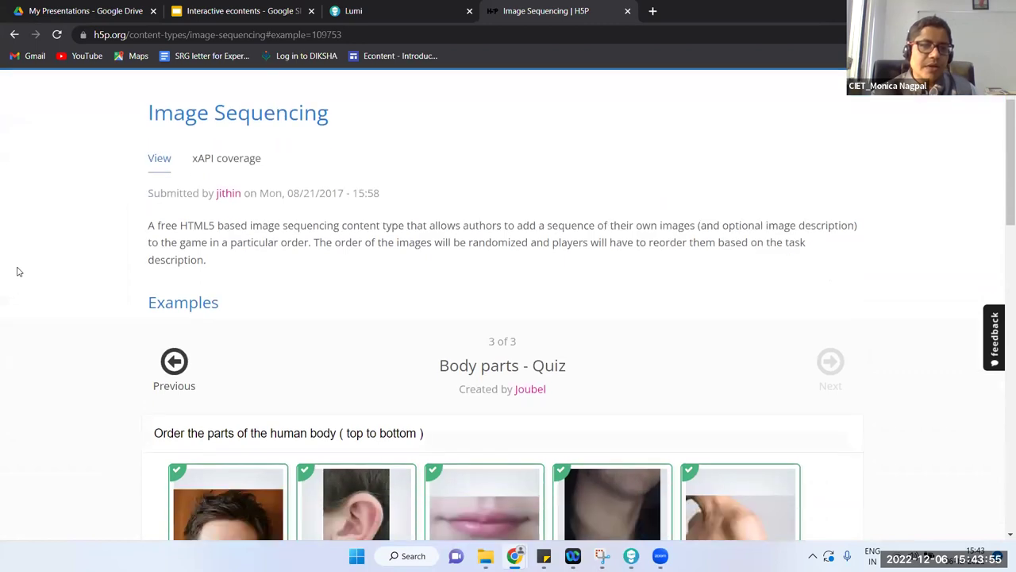
scroll(17, 271, down, 2)
scroll(16, 270, up, 4)
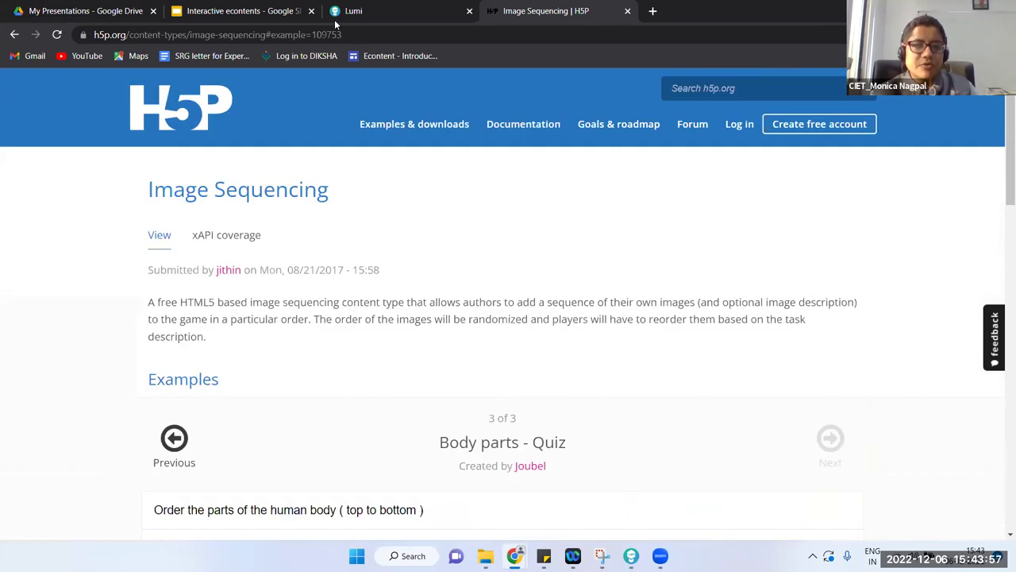
Switch to the Lumi desktop app and search the content types for "image".
key(super+Tab)
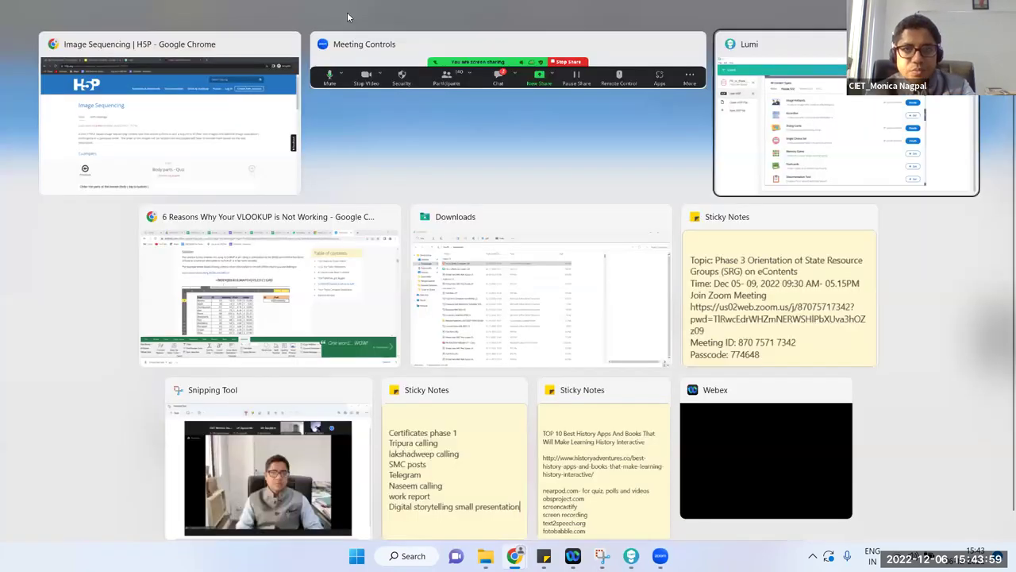
key(Return)
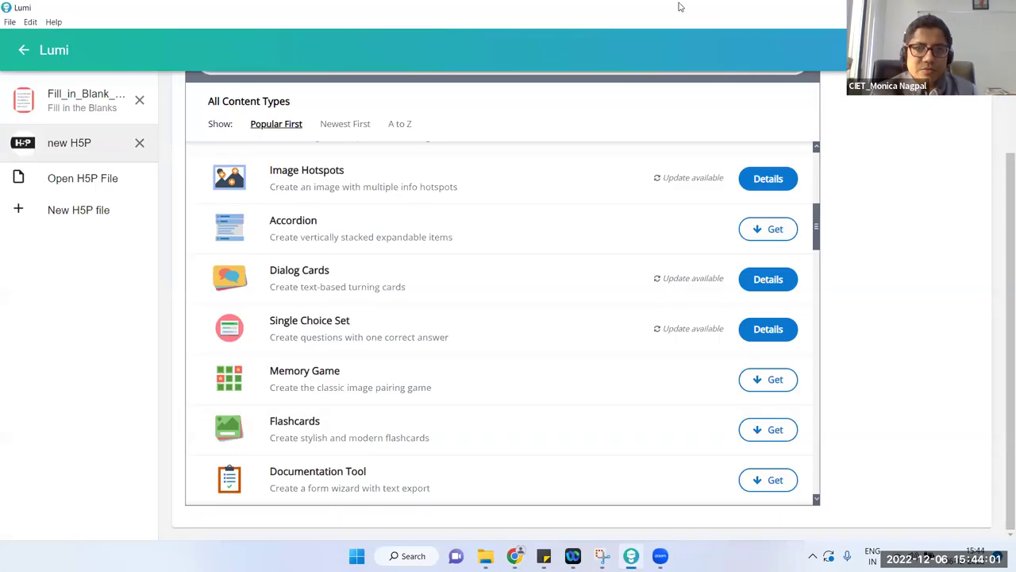
scroll(1001, 135, up, 2)
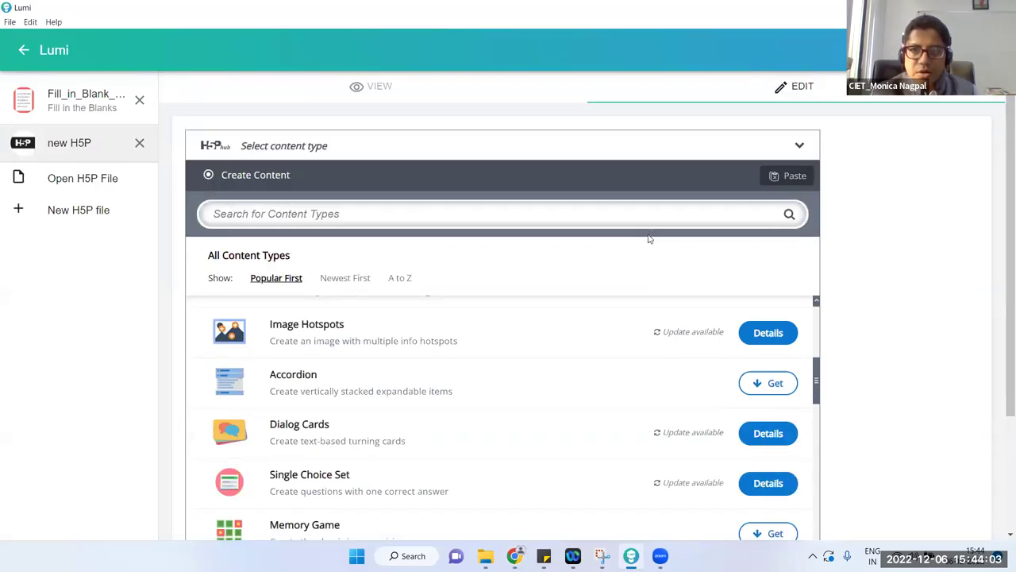
click(660, 219)
text(image)
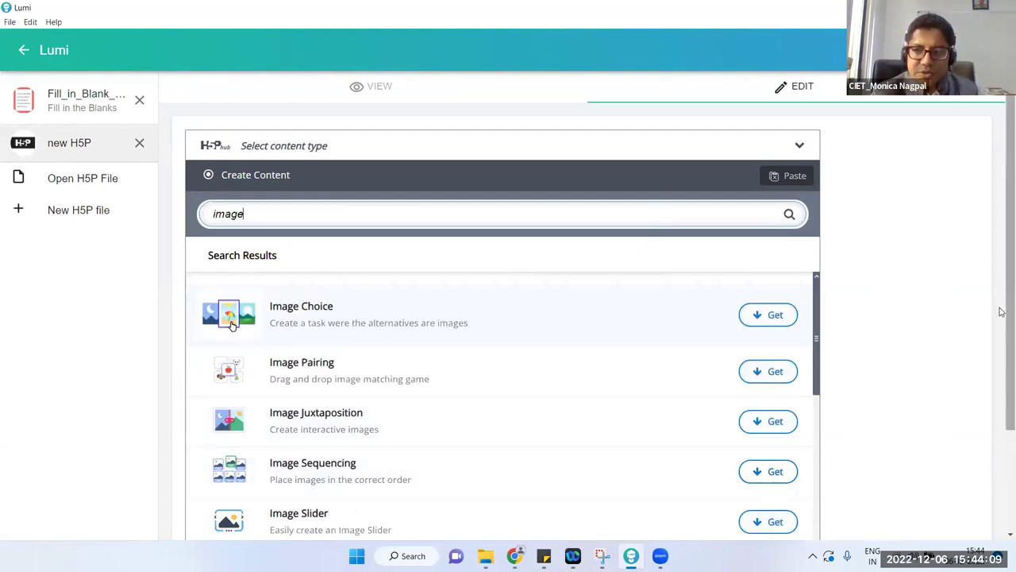
Install the Image Sequencing content type and use it for the new H5P file.
scroll(1000, 310, down, 1)
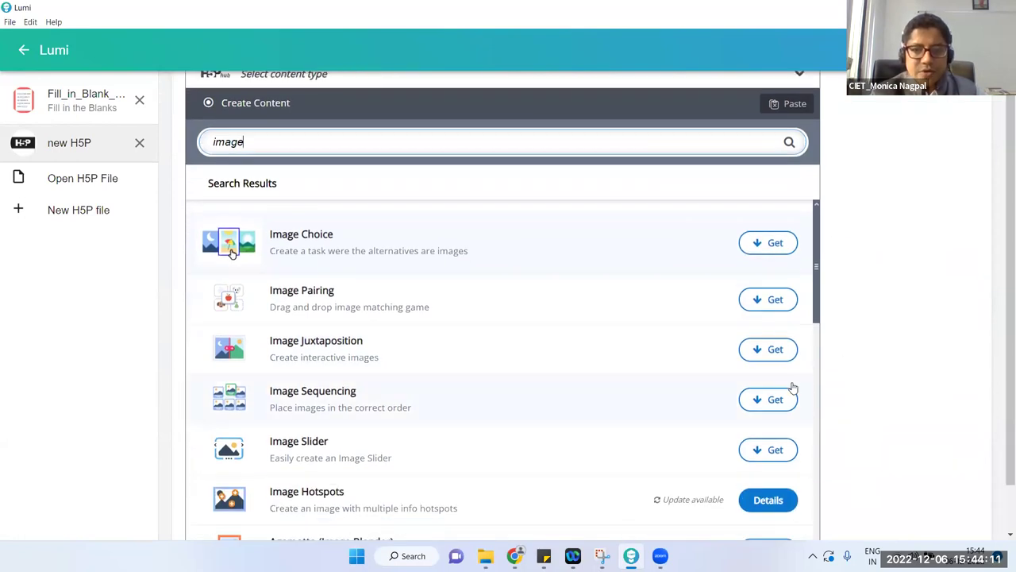
click(784, 397)
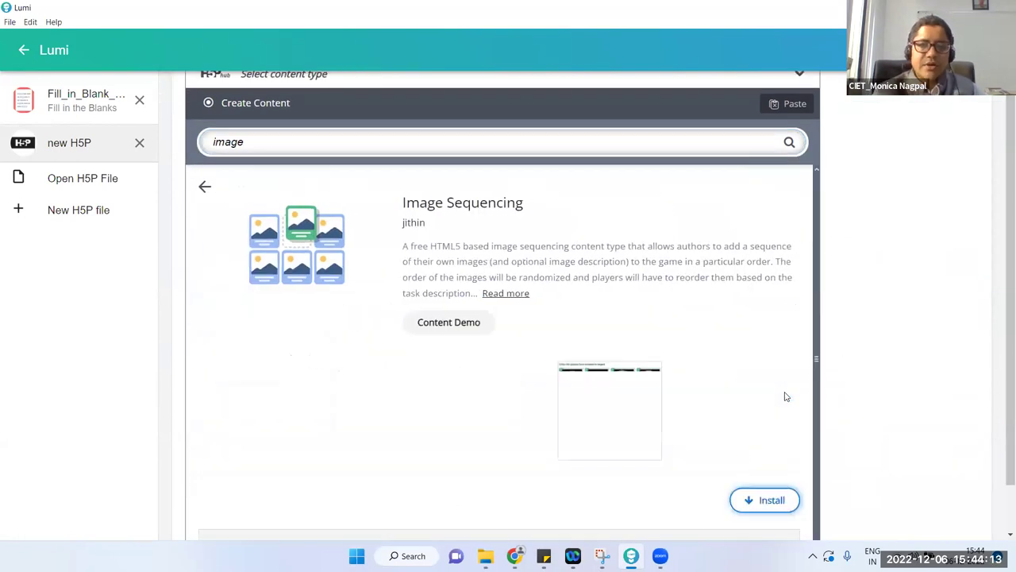
click(747, 504)
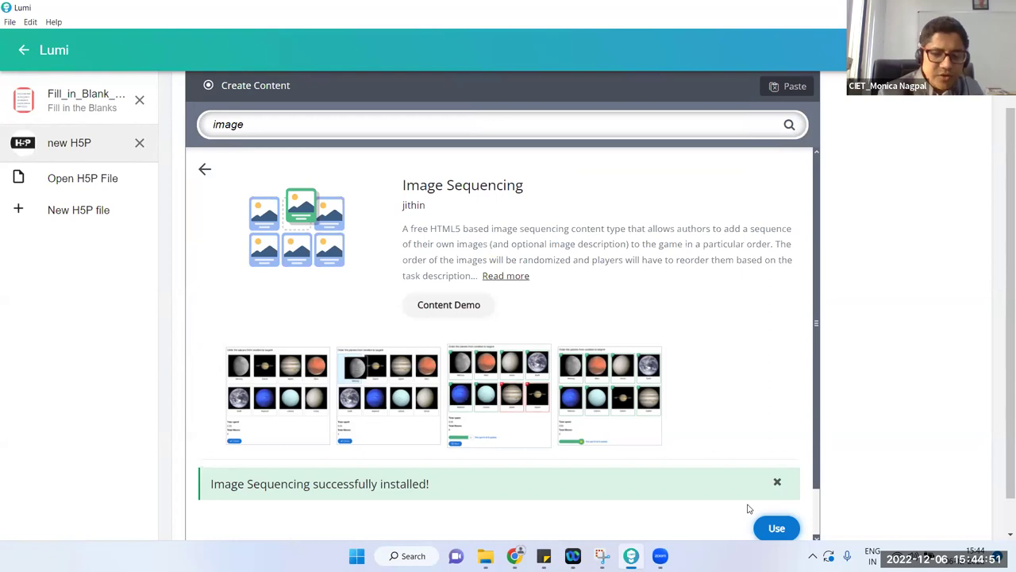
scroll(747, 509, down, 1)
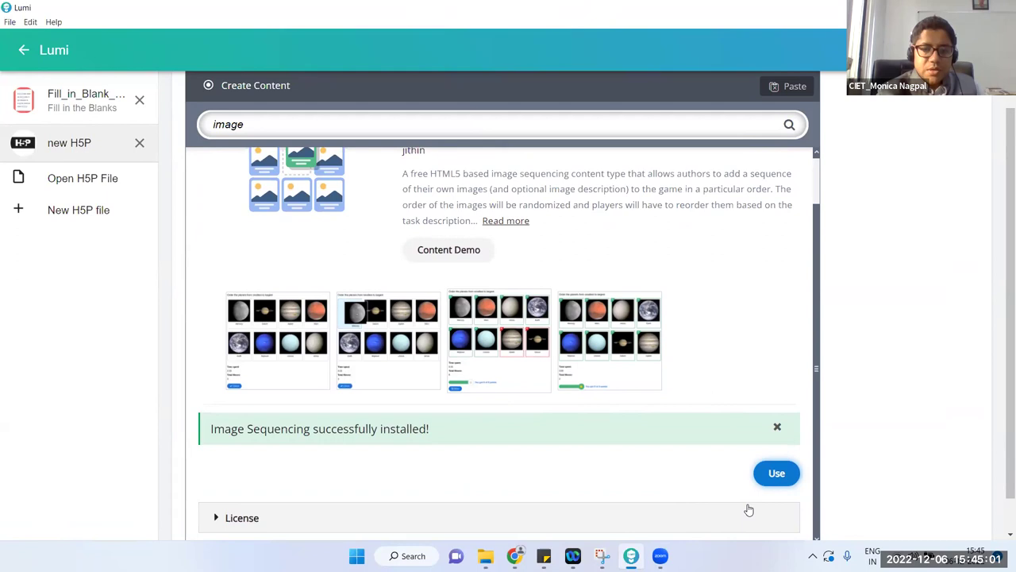
click(775, 474)
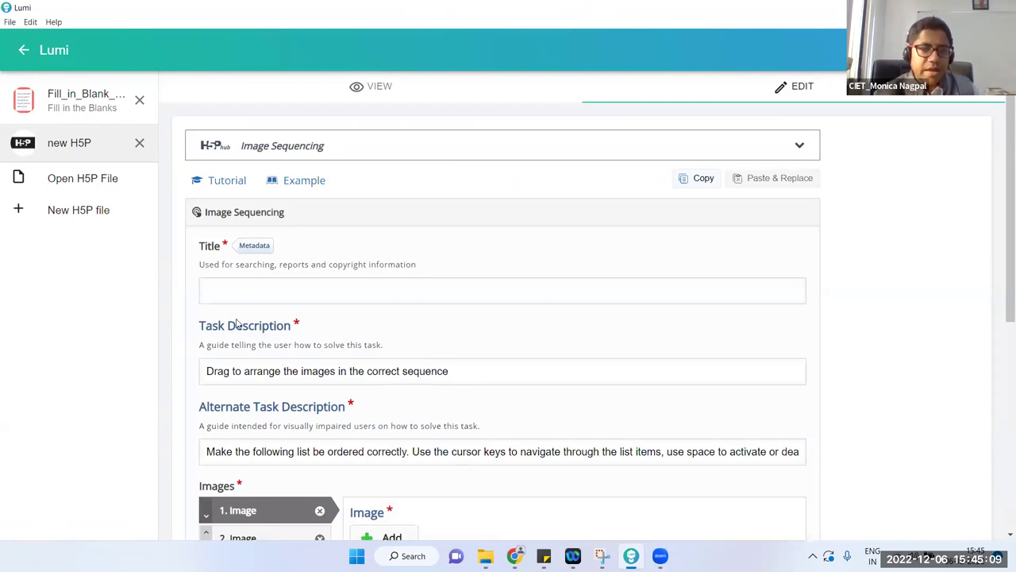
Examine the task description, alternate task description and images sections of the Image Sequencing form.
click(242, 371)
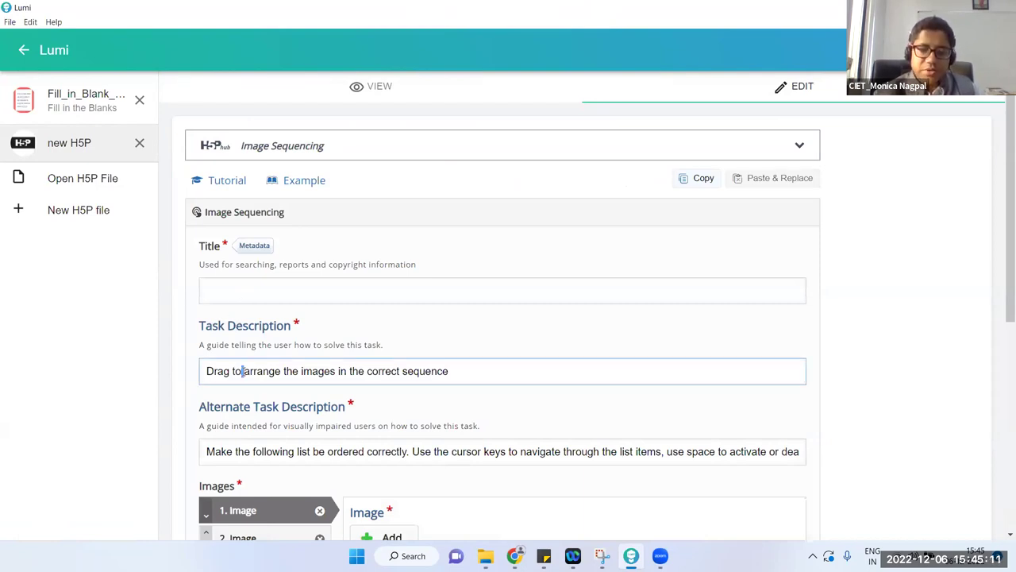
click(197, 451)
scroll(197, 451, down, 5)
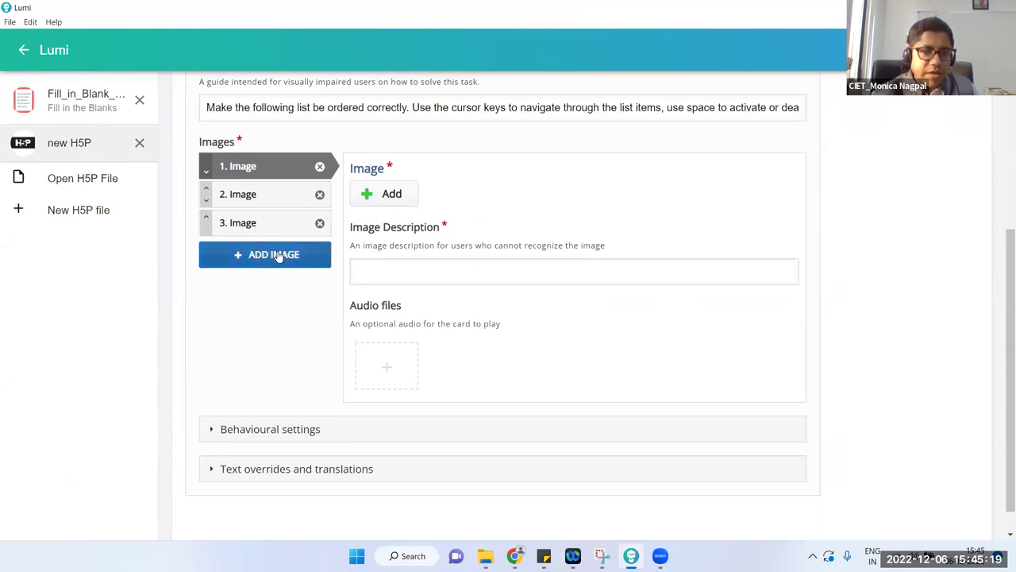
Add a fourth and a fifth image entry to the images list of the activity.
click(278, 255)
click(269, 285)
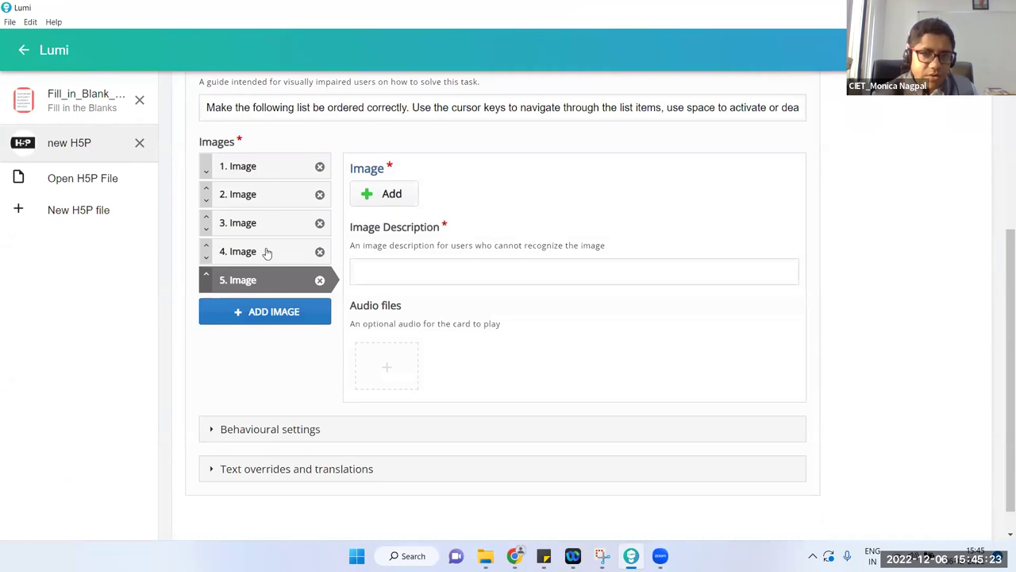
click(389, 271)
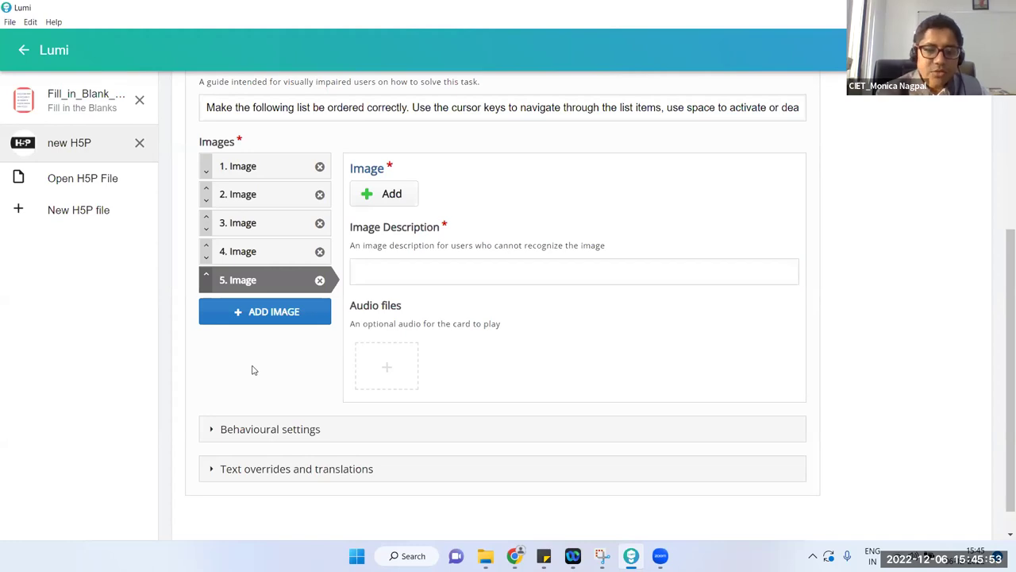
scroll(253, 370, up, 1)
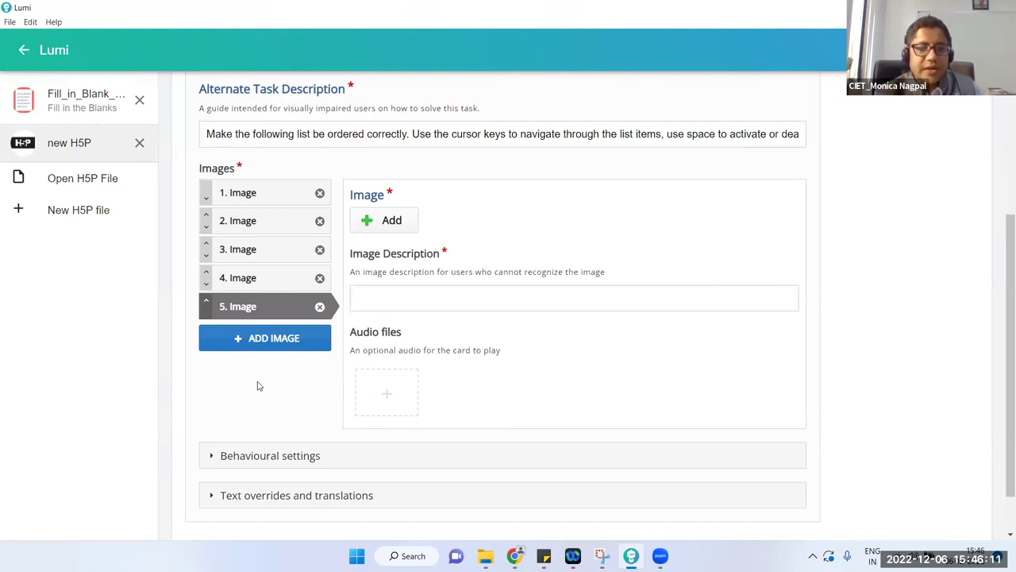
Expand the behavioural settings and switch the option for a retry button off and back on.
scroll(254, 401, down, 2)
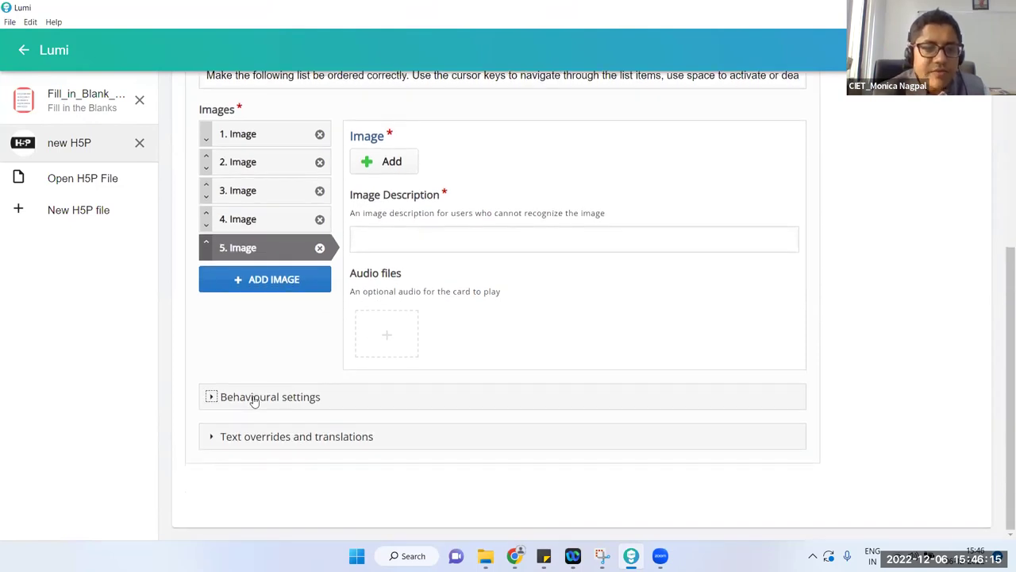
click(254, 397)
scroll(251, 399, down, 2)
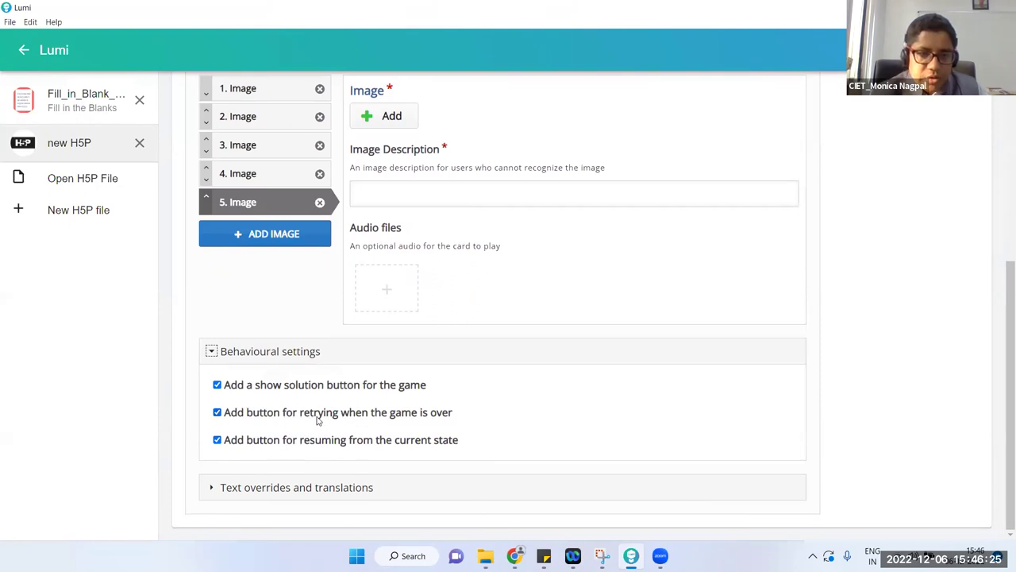
click(217, 412)
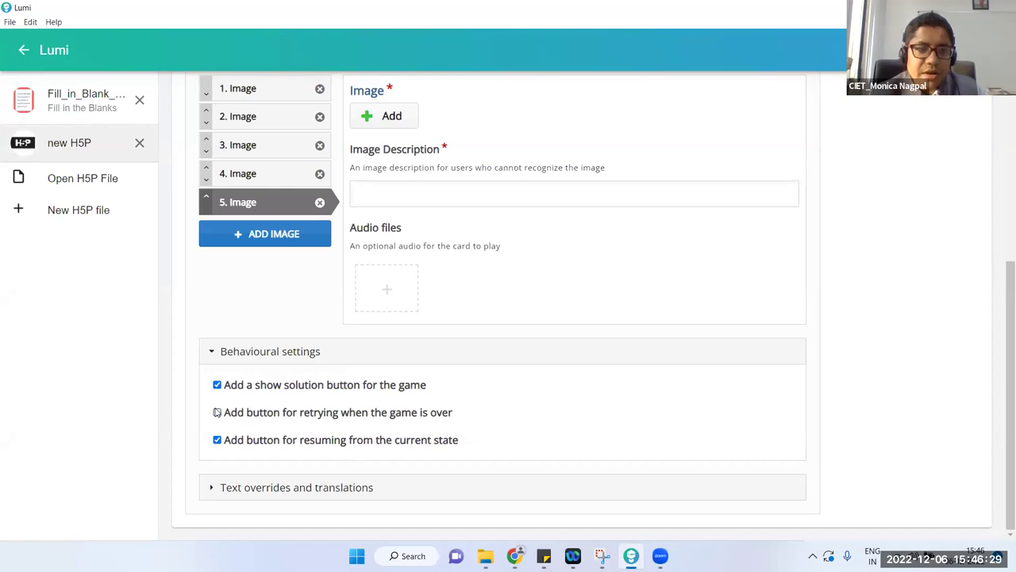
click(217, 412)
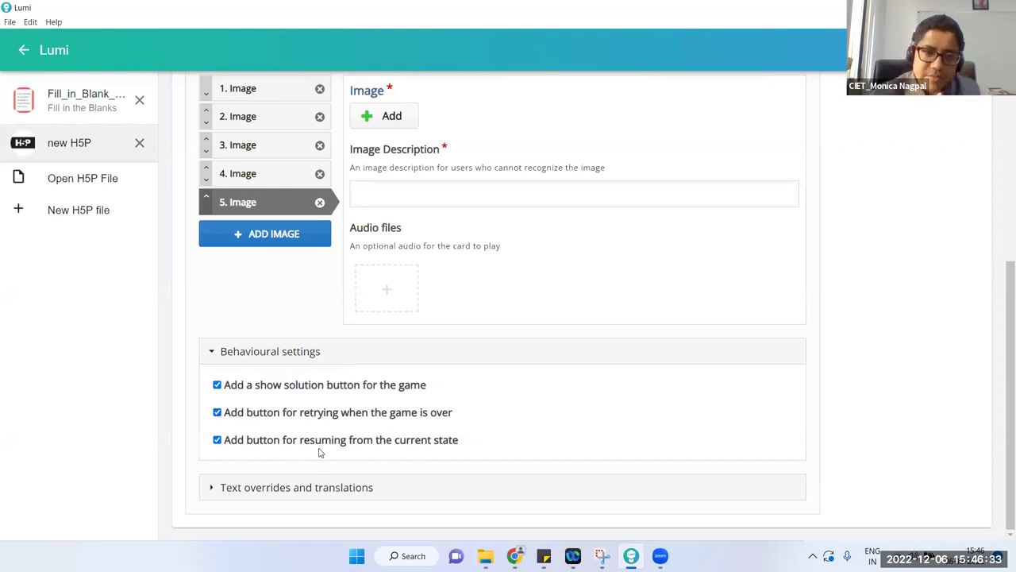
Examine the text overrides and translations, including the Image Sequencing texts such as the audio not supported message.
click(206, 484)
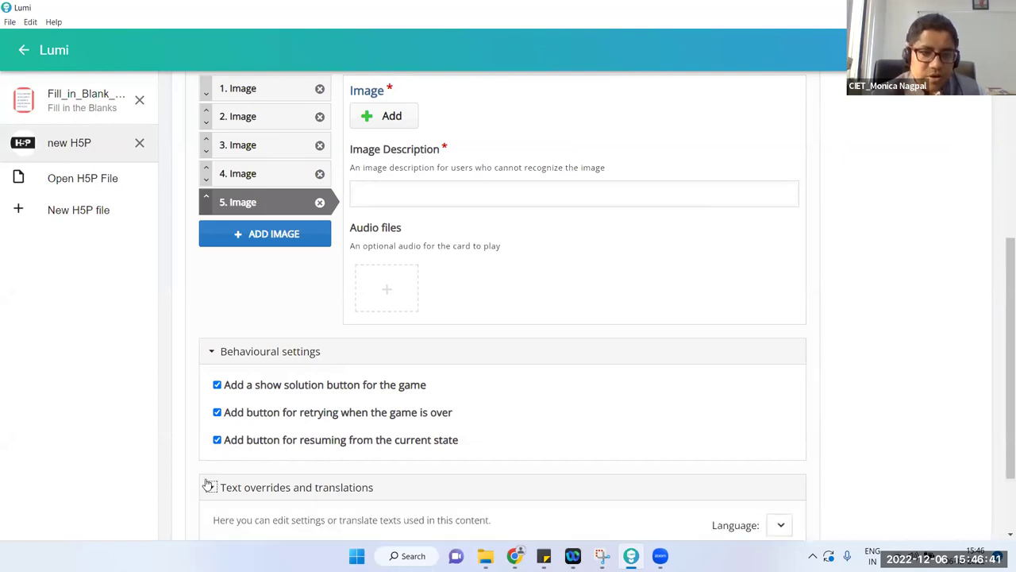
scroll(1002, 240, up, 5)
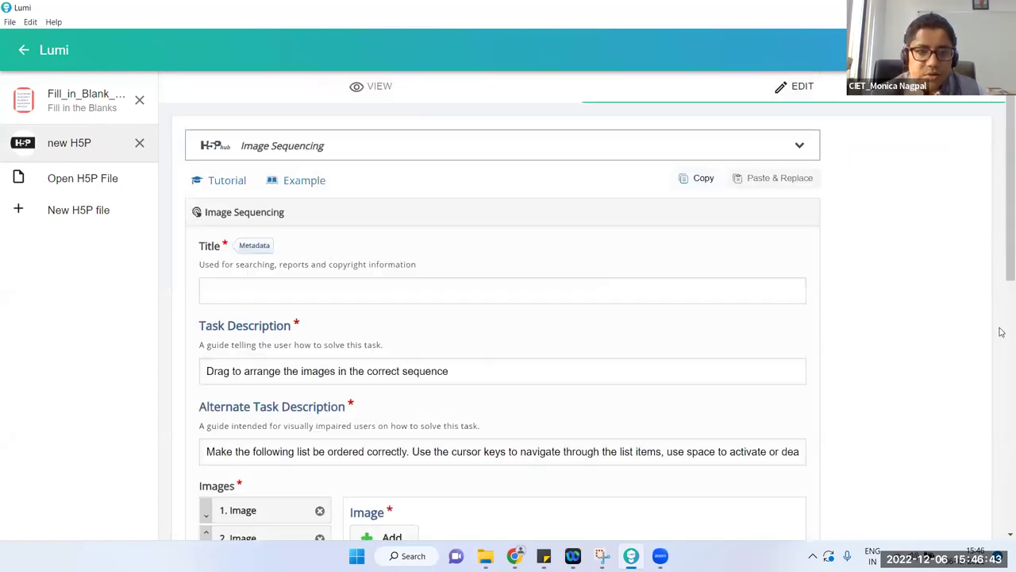
scroll(1002, 373, down, 8)
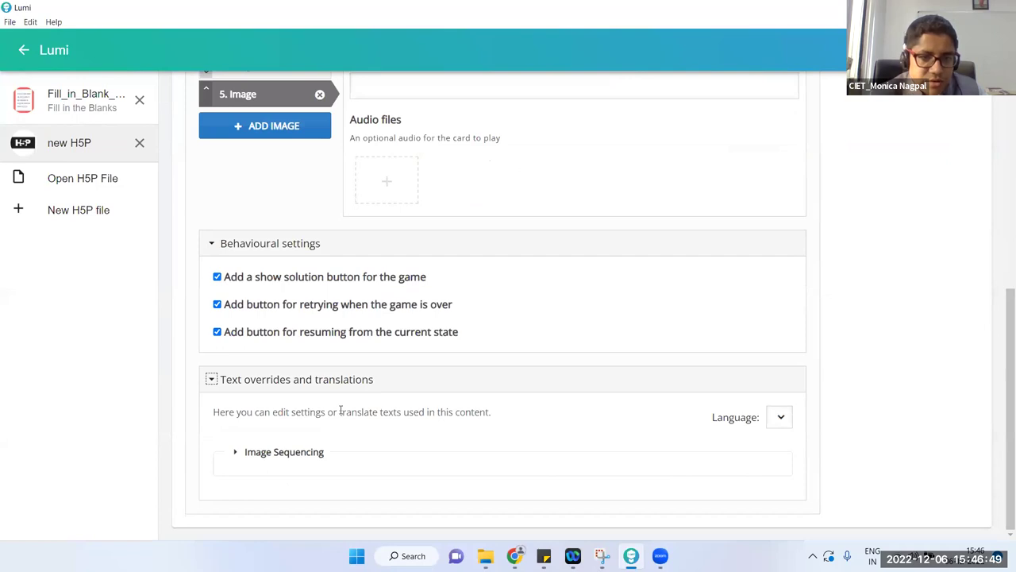
click(235, 451)
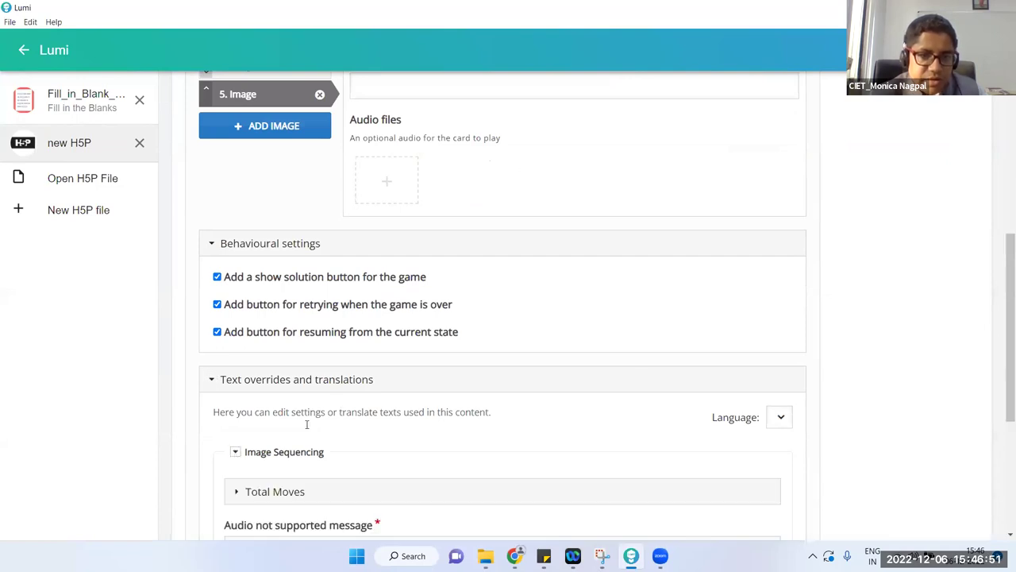
drag(1000, 352, 1005, 471)
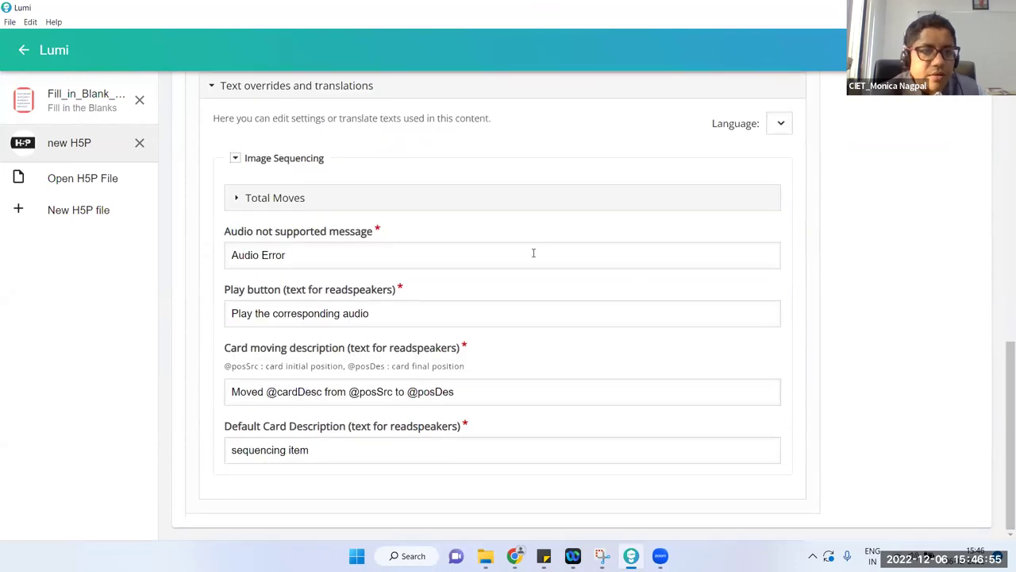
click(349, 251)
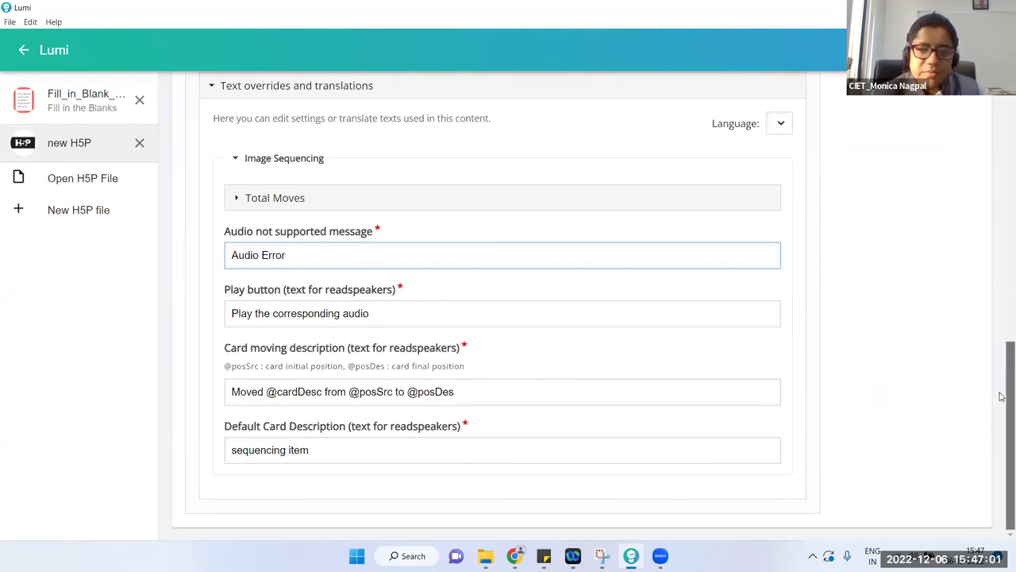
Try to preview the Image Sequencing activity with its title left empty.
drag(1003, 395, 1002, 106)
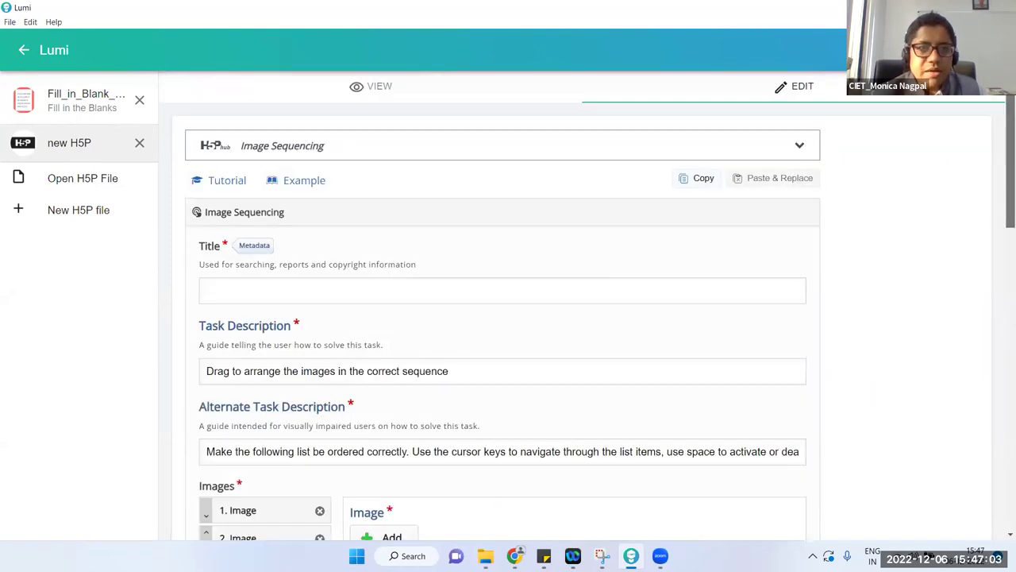
click(416, 92)
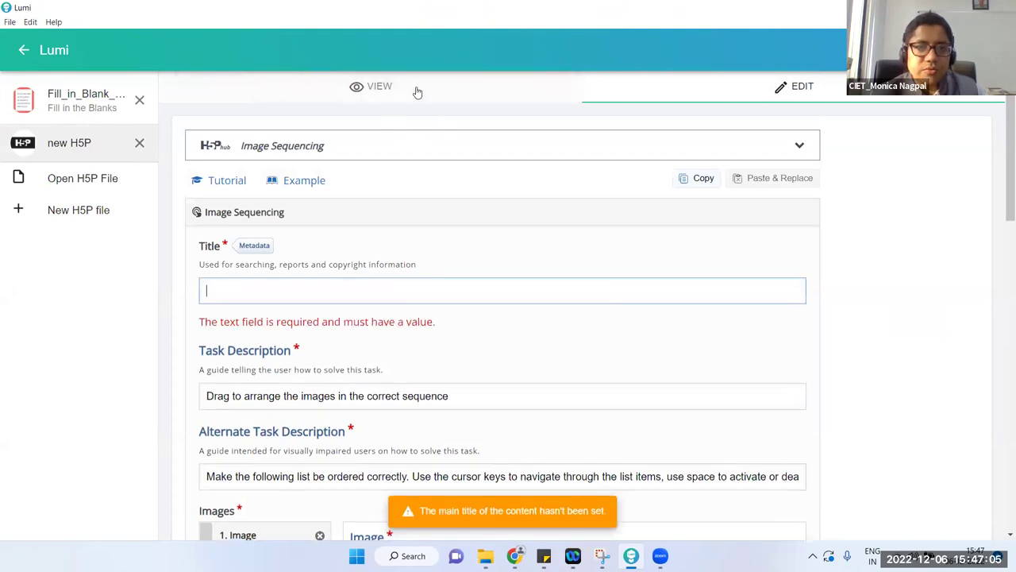
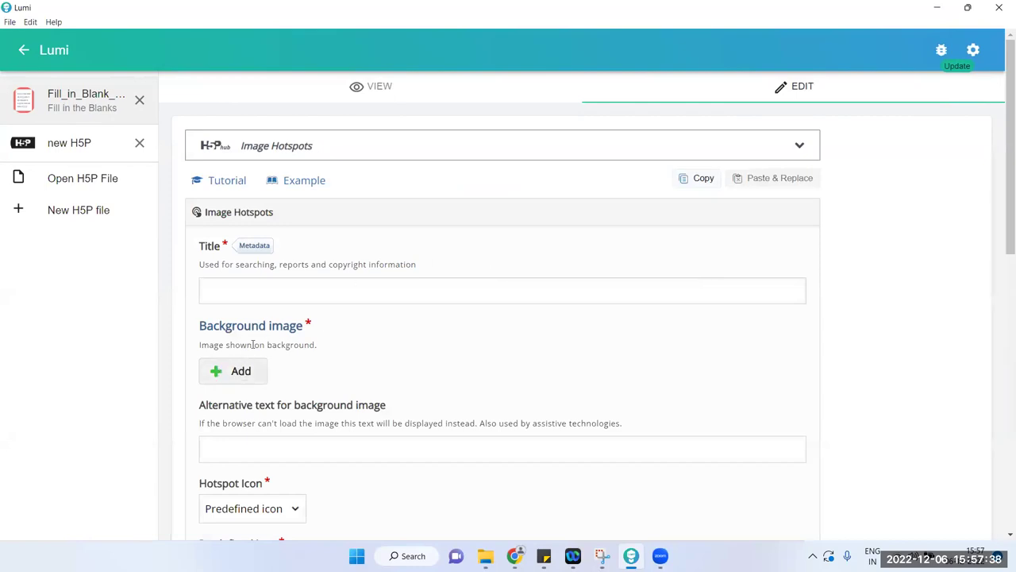
Add Screenshot (4) from the Screenshots folder in Pictures as the background image of the Image Hotspots activity.
click(228, 370)
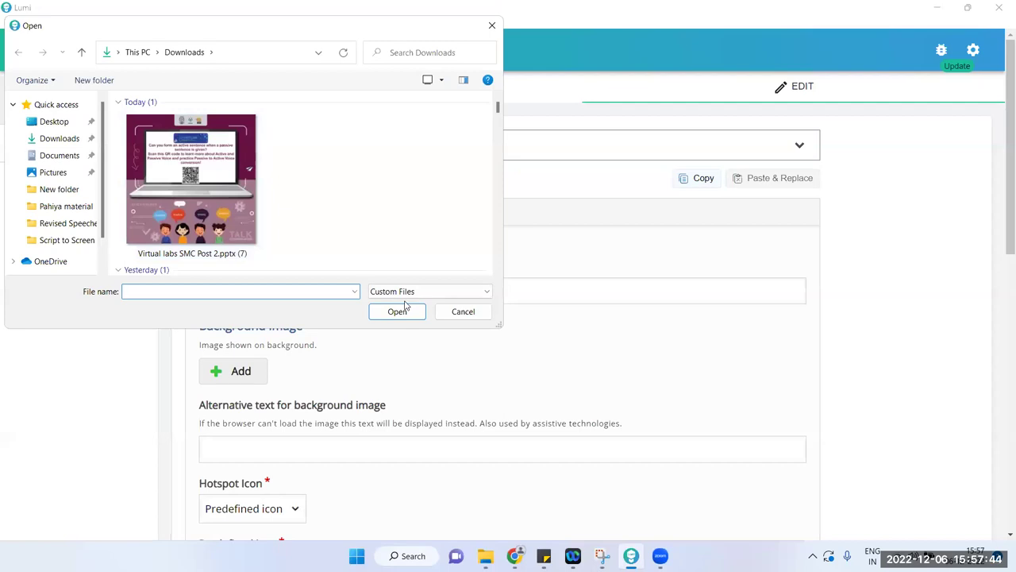
click(479, 316)
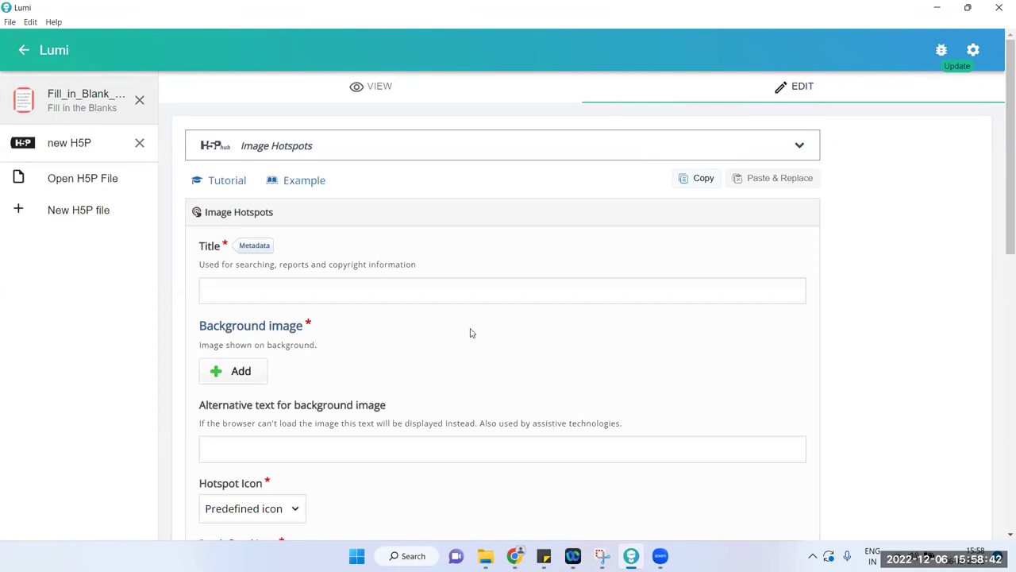
click(241, 372)
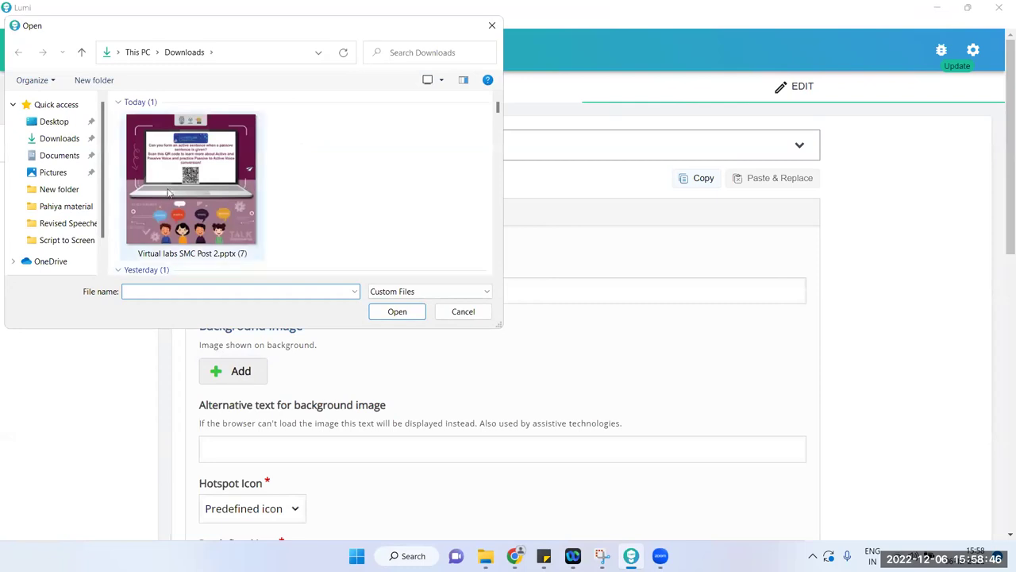
click(188, 189)
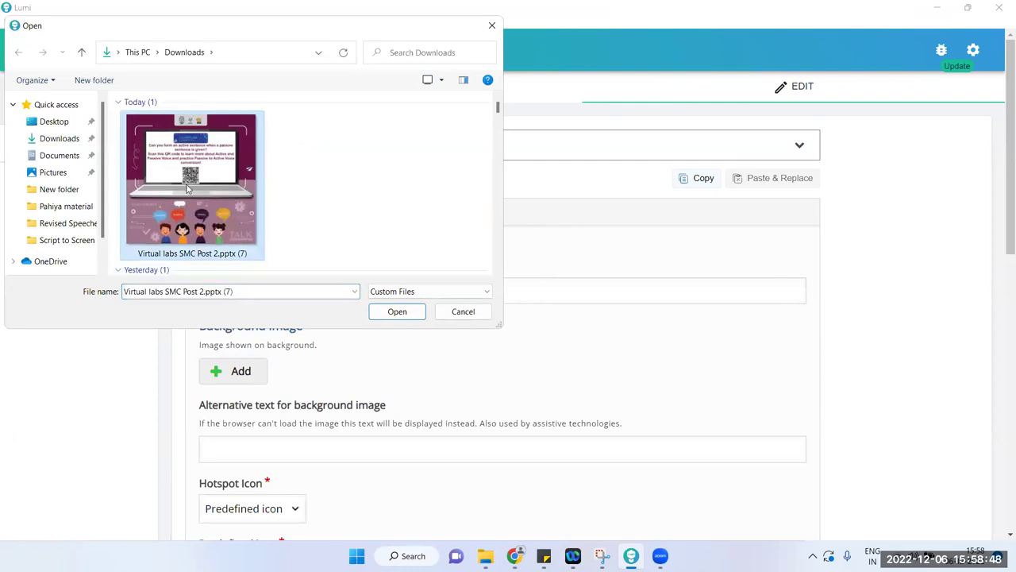
click(70, 173)
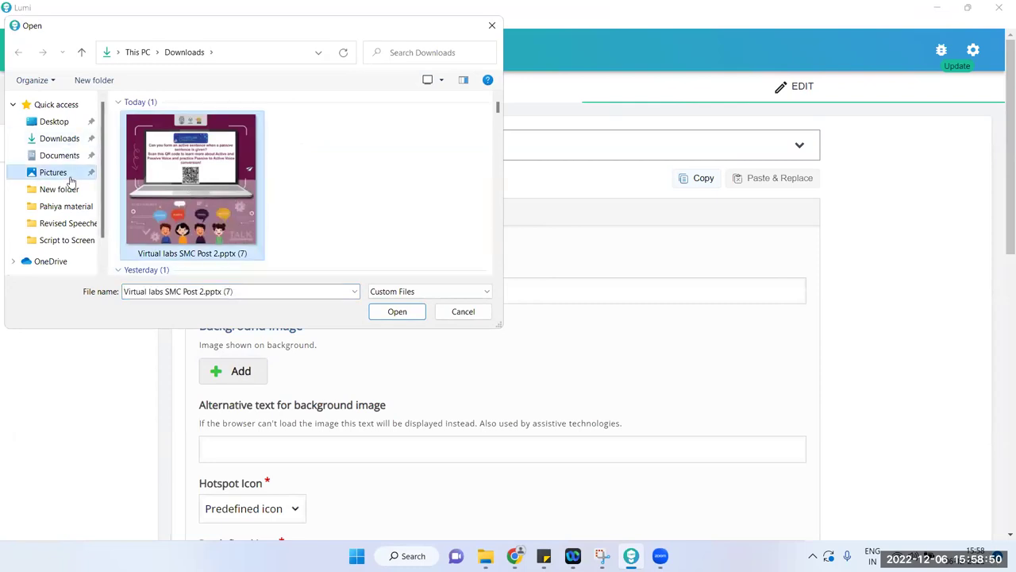
double_click(293, 136)
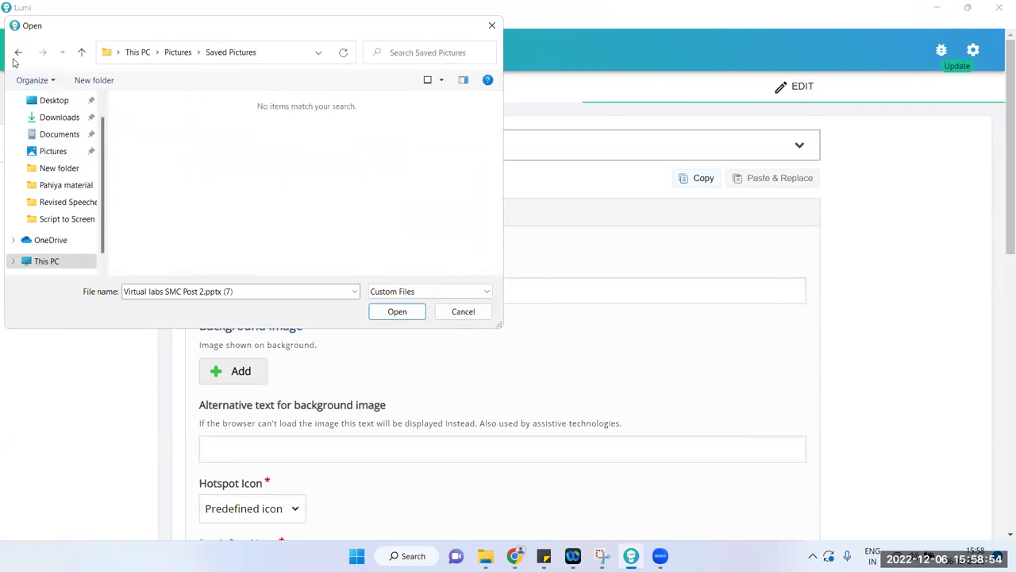
click(17, 53)
double_click(411, 123)
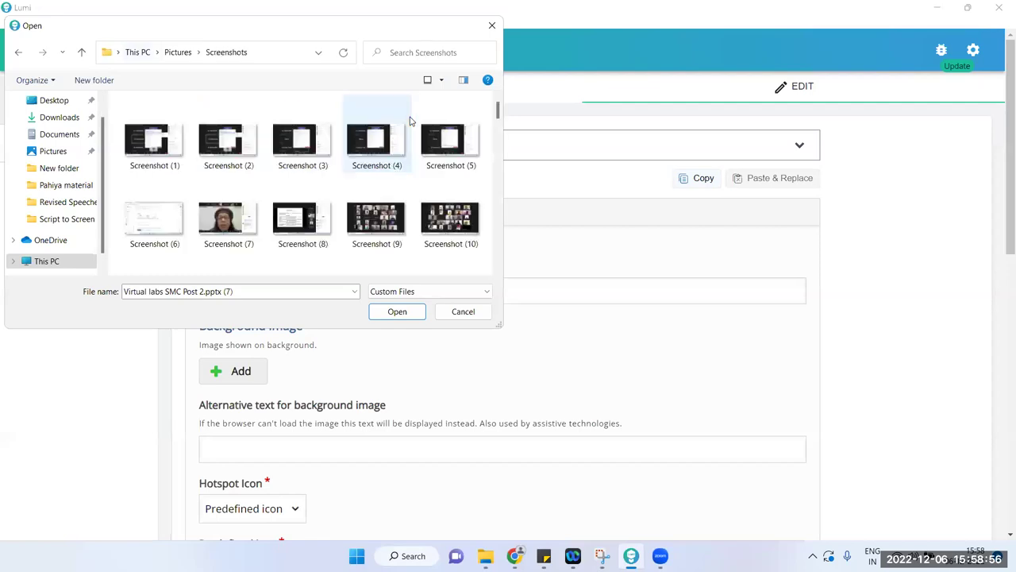
click(359, 141)
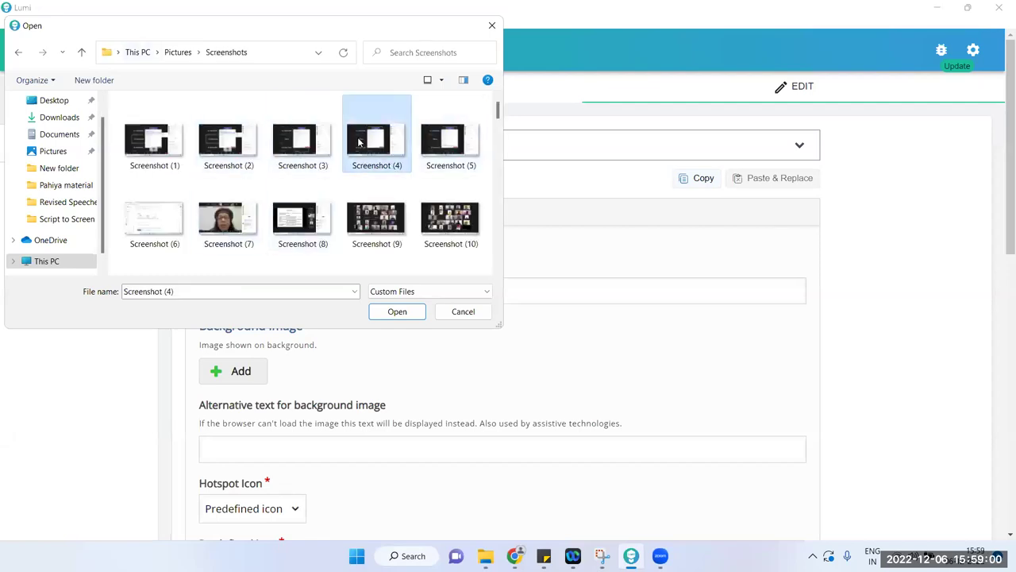
click(389, 312)
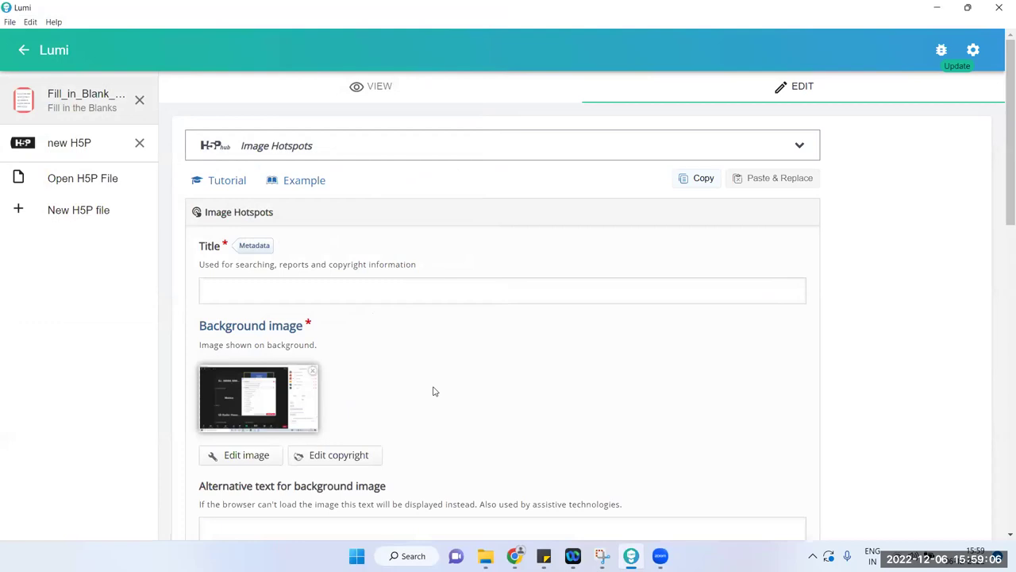
Keep the hotspot icon on Predefined icon and choose Plus as the predefined icon.
scroll(434, 391, down, 1)
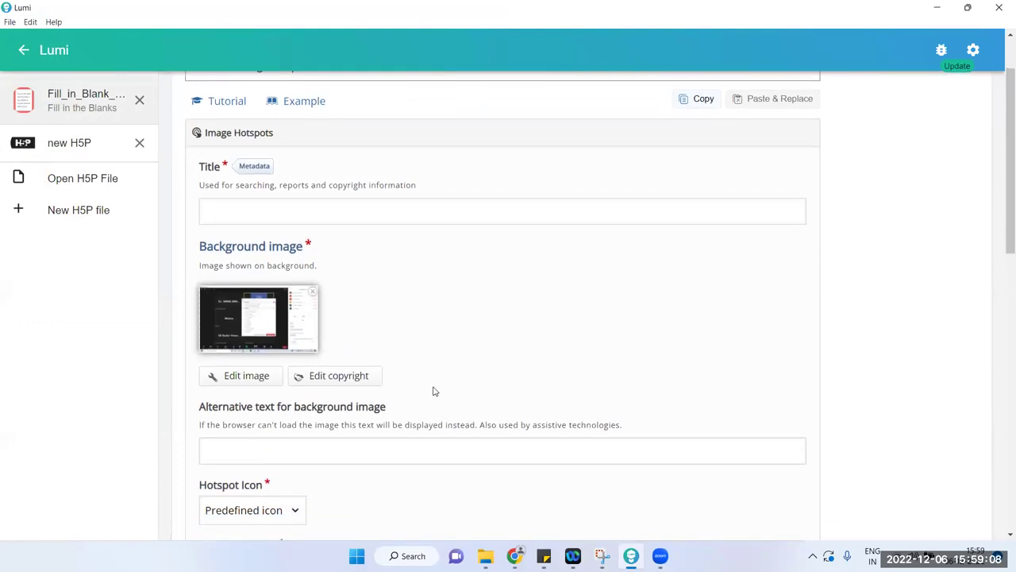
scroll(433, 390, down, 1)
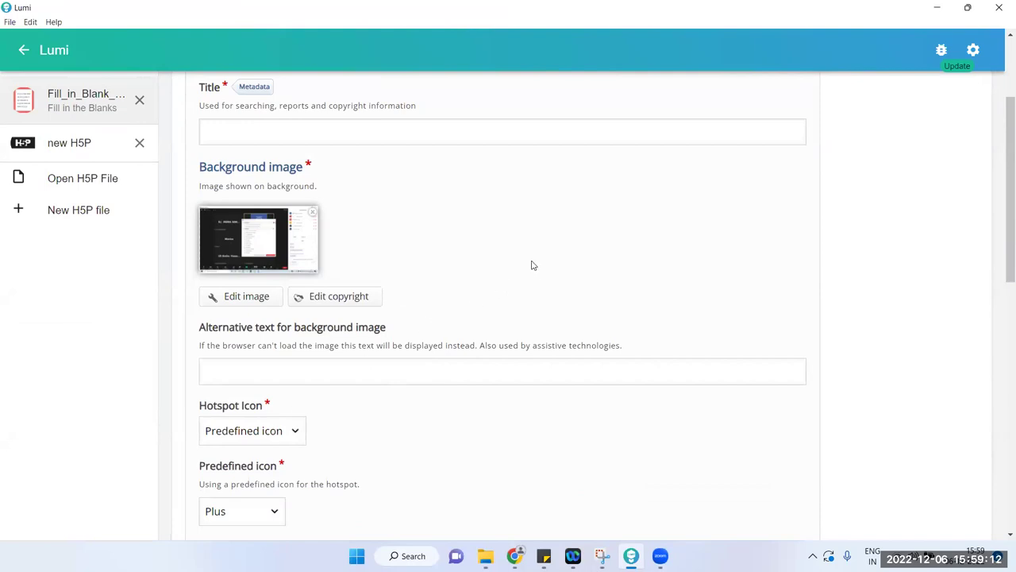
scroll(532, 265, down, 2)
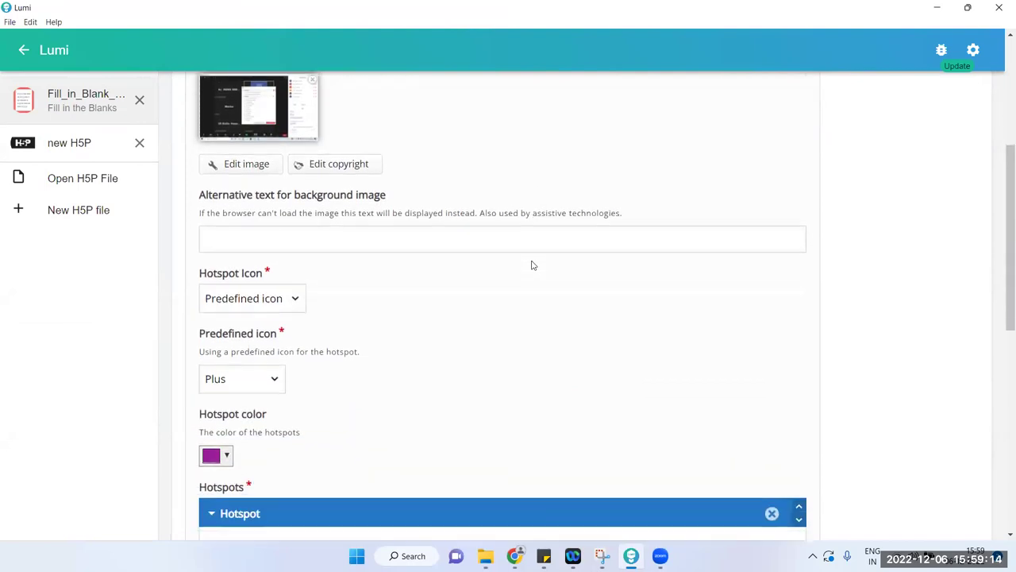
click(260, 296)
click(416, 354)
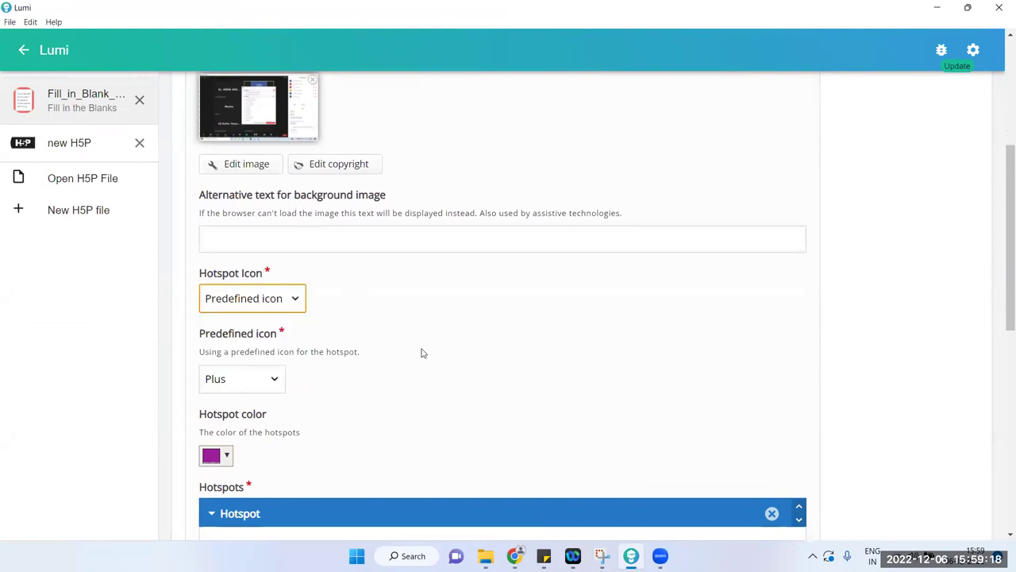
click(276, 384)
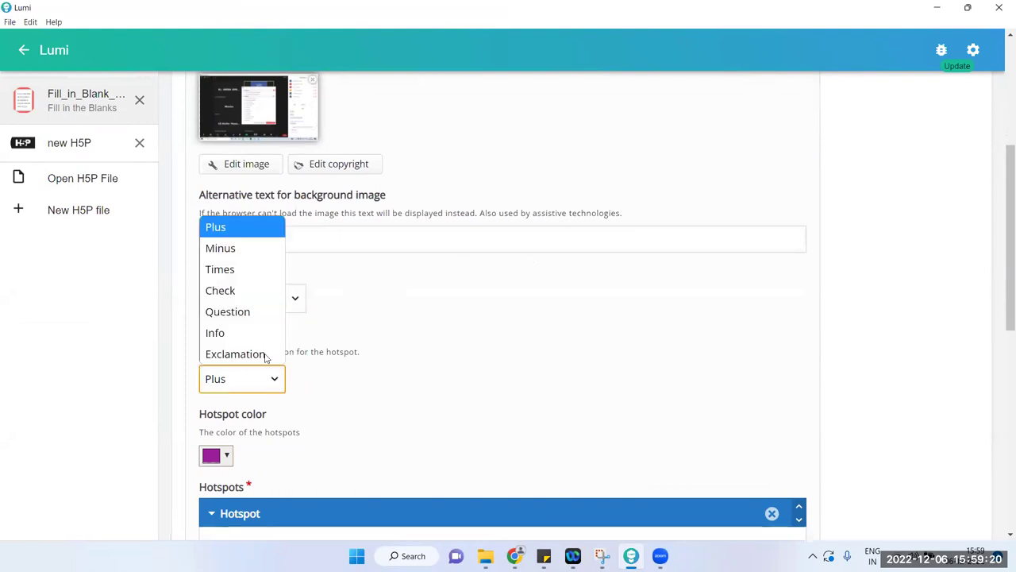
click(222, 228)
click(503, 356)
Place the hotspot on the white dialog in the middle of the background image thumbnail.
scroll(503, 357, down, 2)
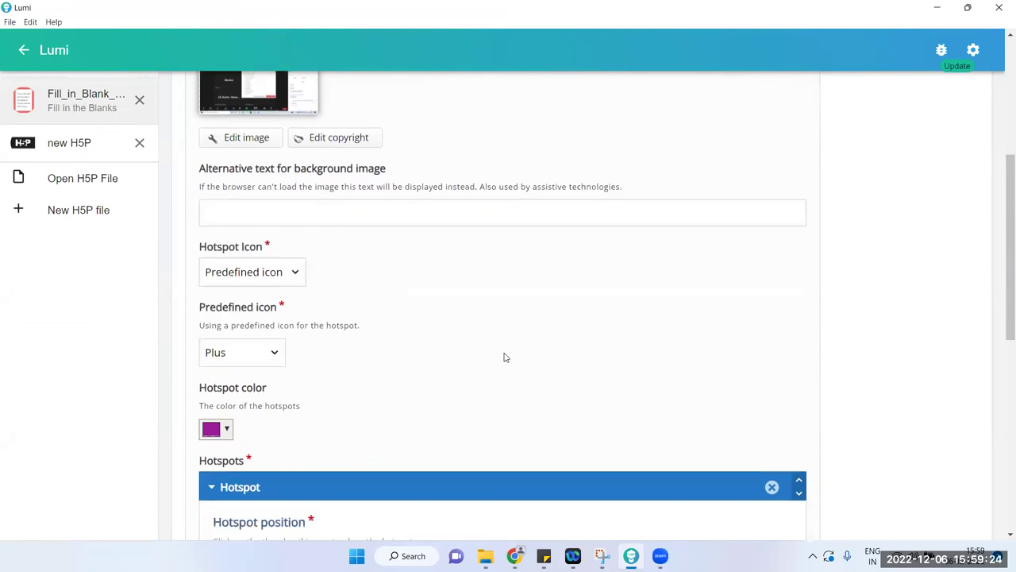
scroll(504, 358, down, 5)
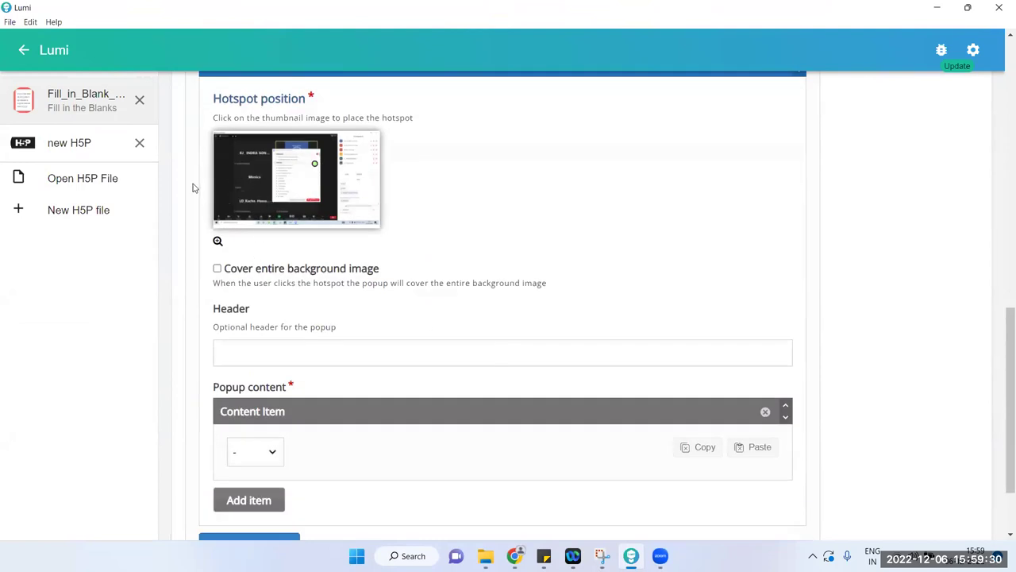
click(309, 199)
click(300, 182)
Set the content item type of the hotspot's popup to Video.
scroll(208, 423, down, 1)
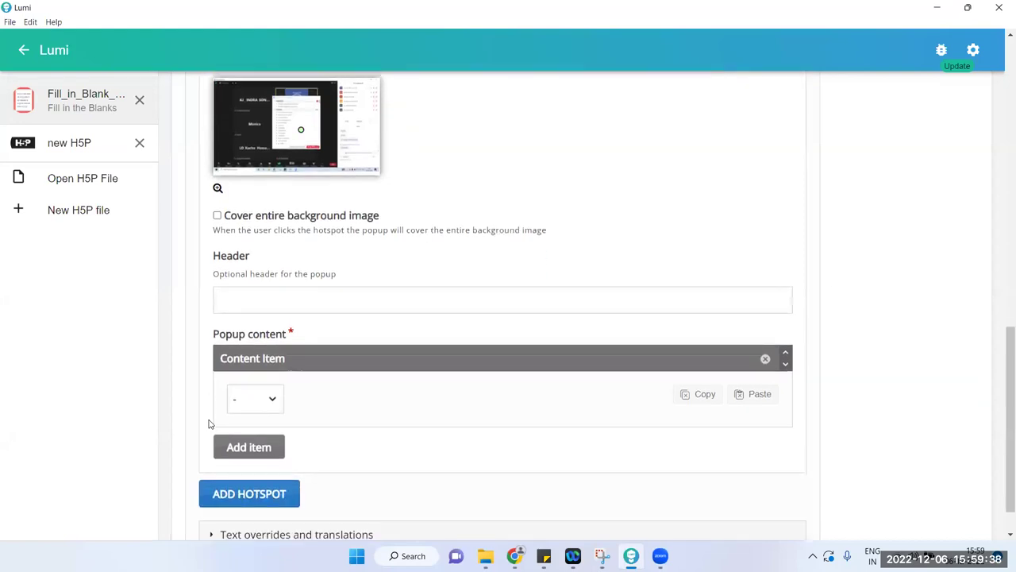
click(254, 399)
key(Down)
key(Down)
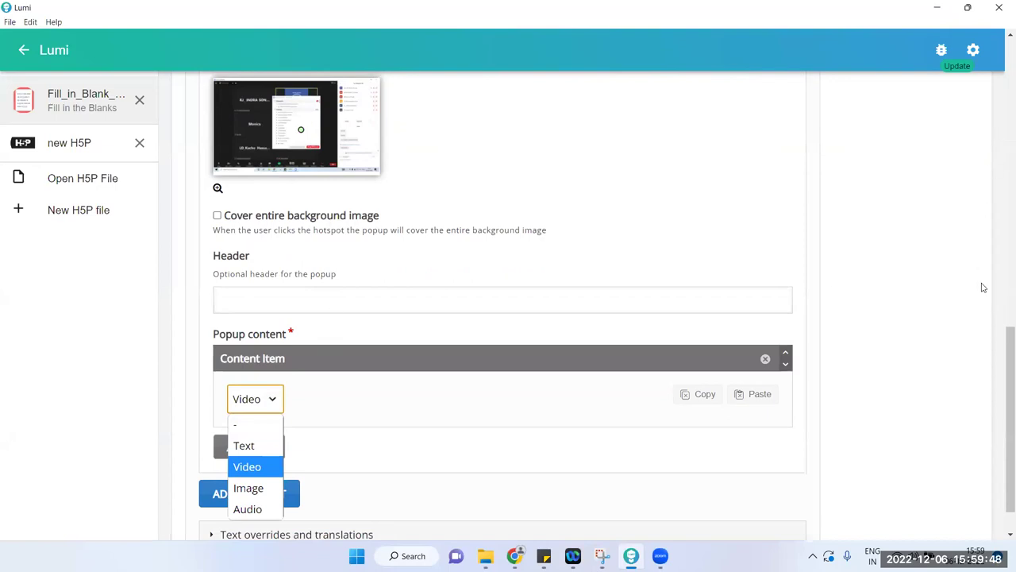
click(1002, 344)
scroll(518, 336, down, 1)
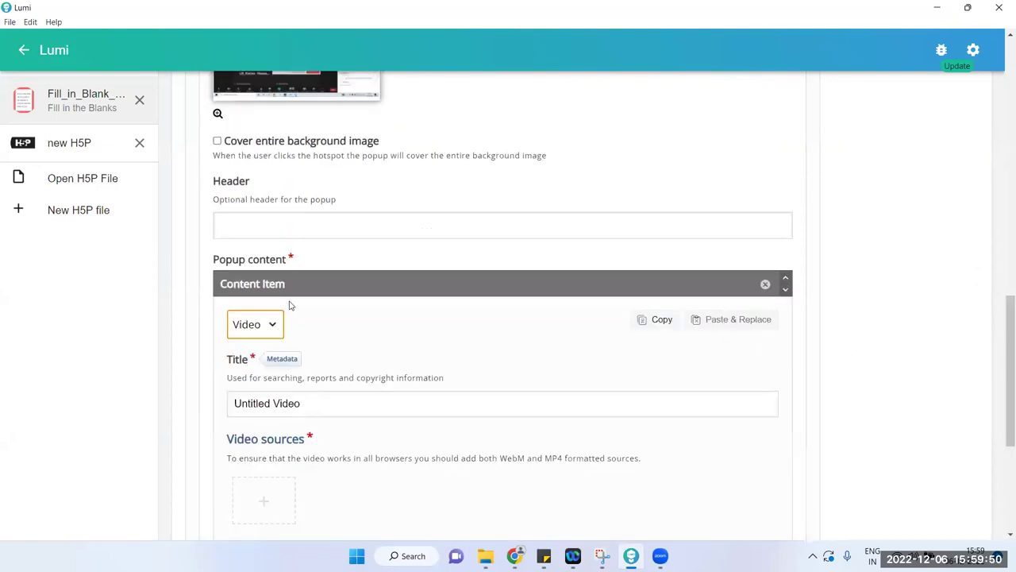
Change the content item type of the first hotspot's popup from Video to Text and accept the content type change.
click(262, 328)
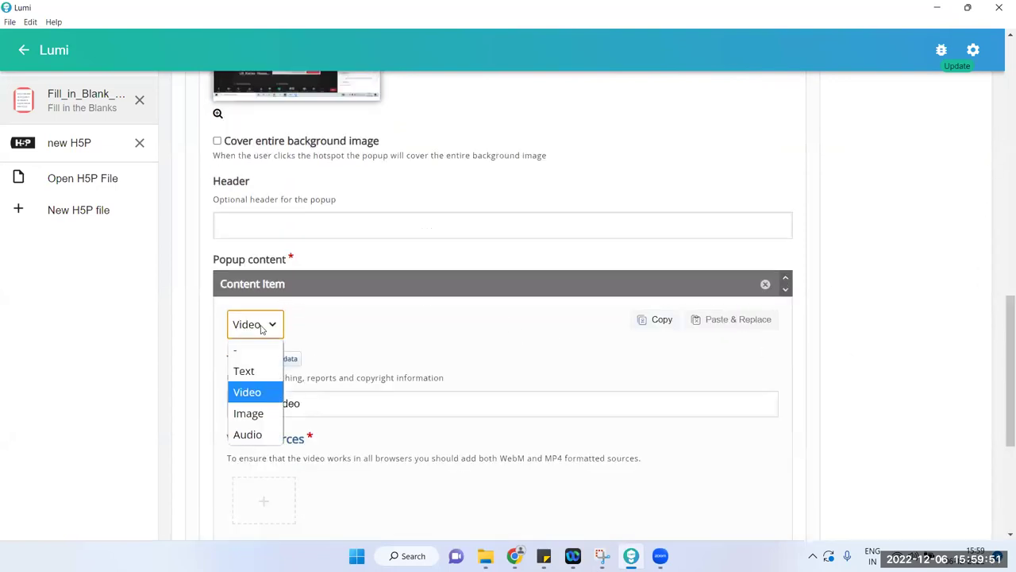
click(247, 370)
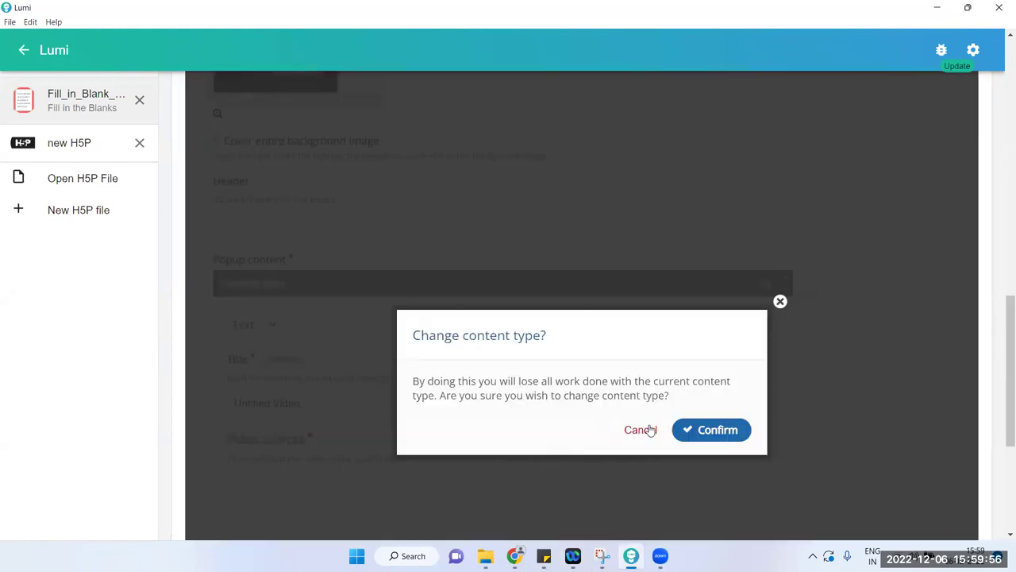
click(696, 431)
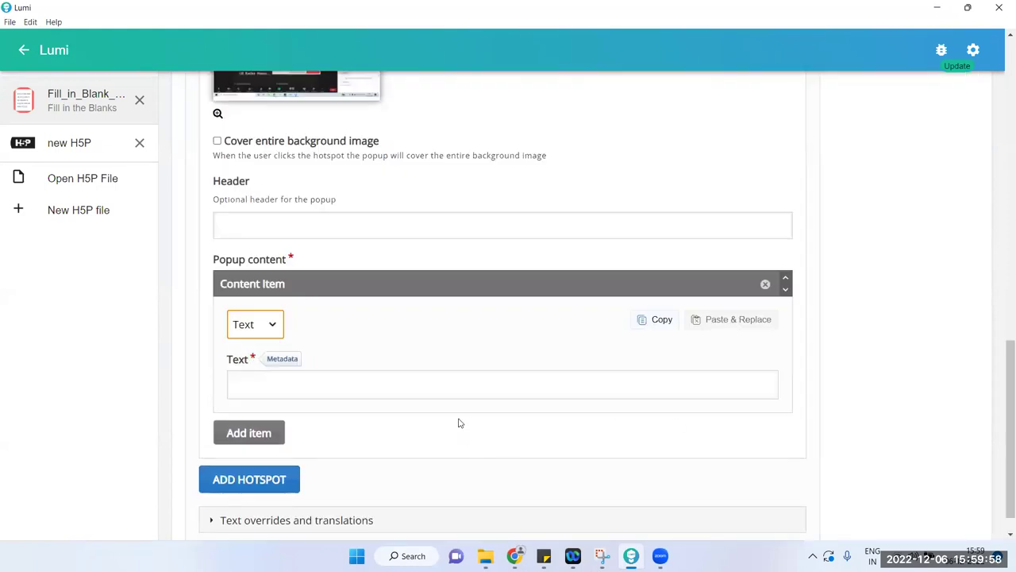
Enter "this is how the list of participants in Zoom is shown" as the first hotspot's popup text.
click(454, 374)
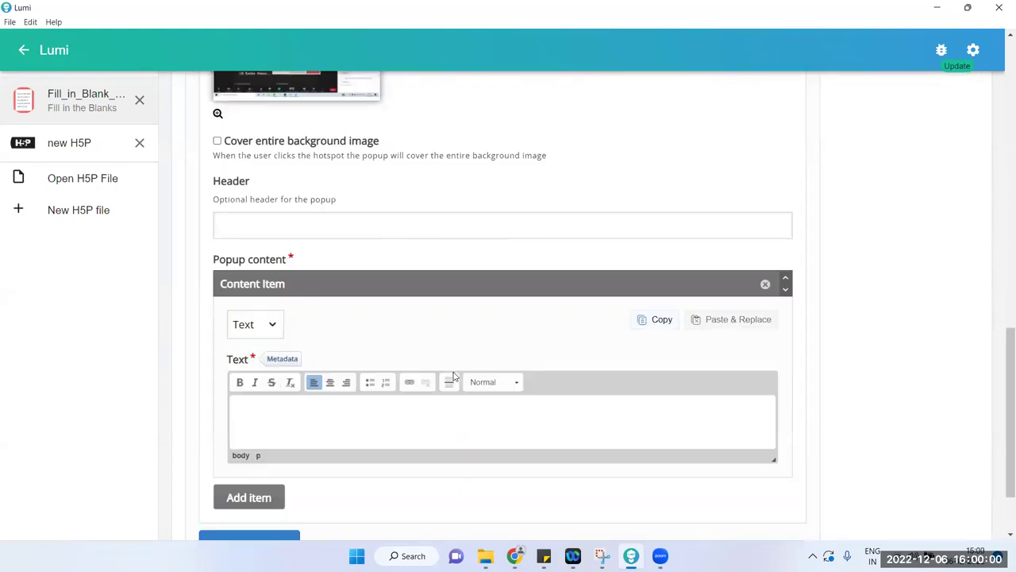
text(this is how the list p)
key(BackSpace)
key(BackSpace)
text(of par)
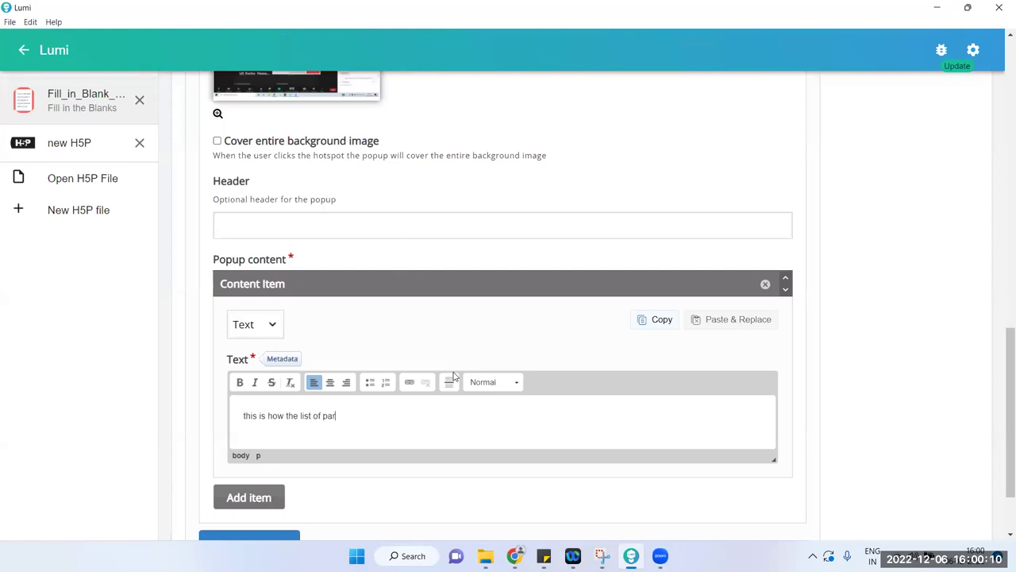
text(ticipants in  Zoom is shown)
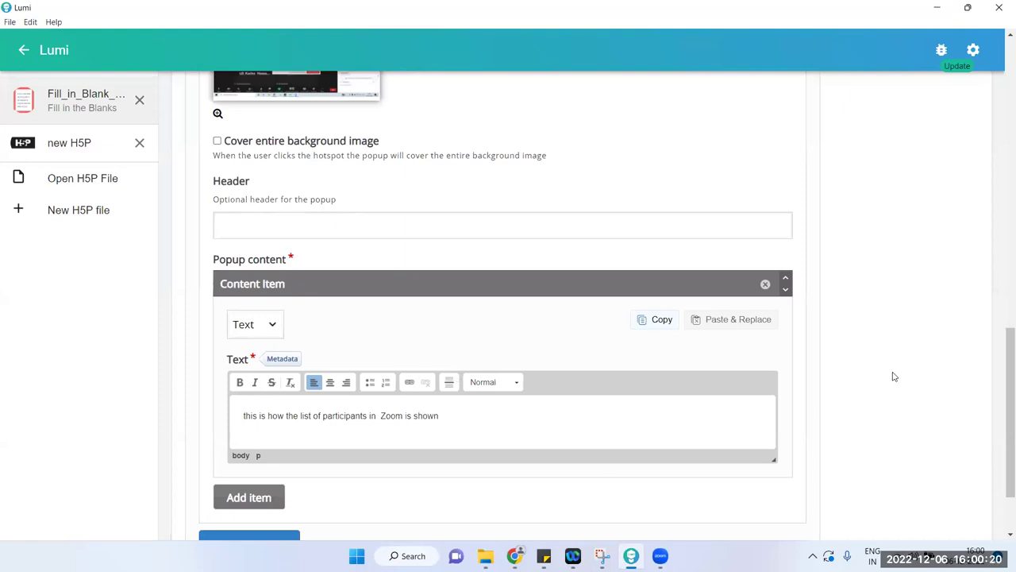
Add a second hotspot and place it on the chat message area of the background image thumbnail.
scroll(893, 376, down, 1)
scroll(893, 376, down, 3)
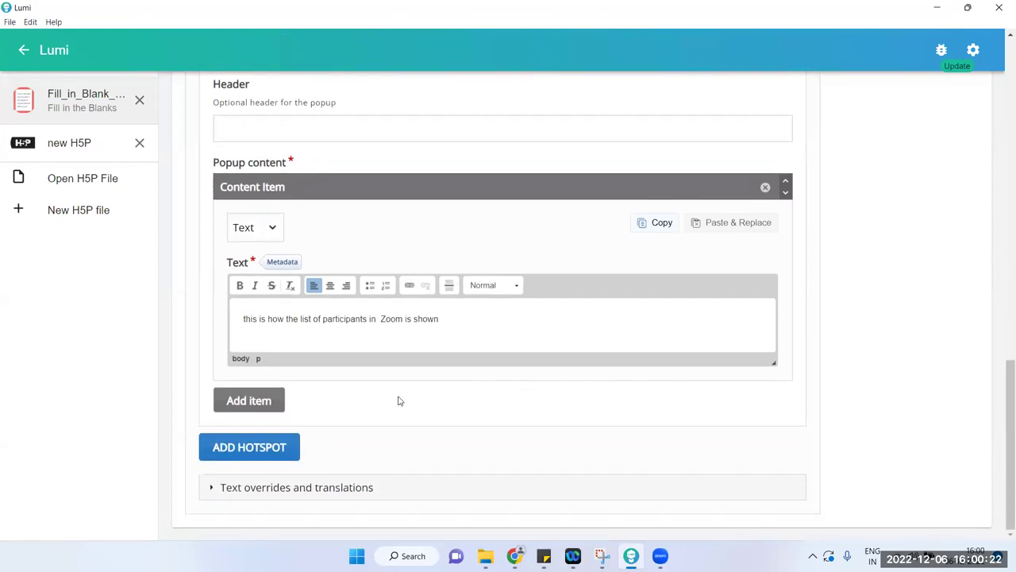
click(268, 450)
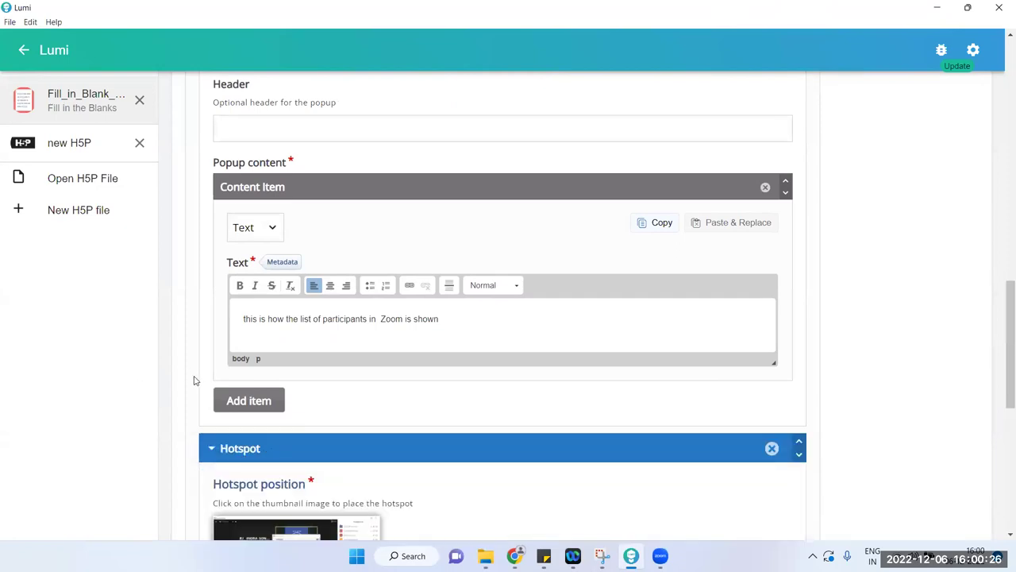
scroll(194, 379, down, 5)
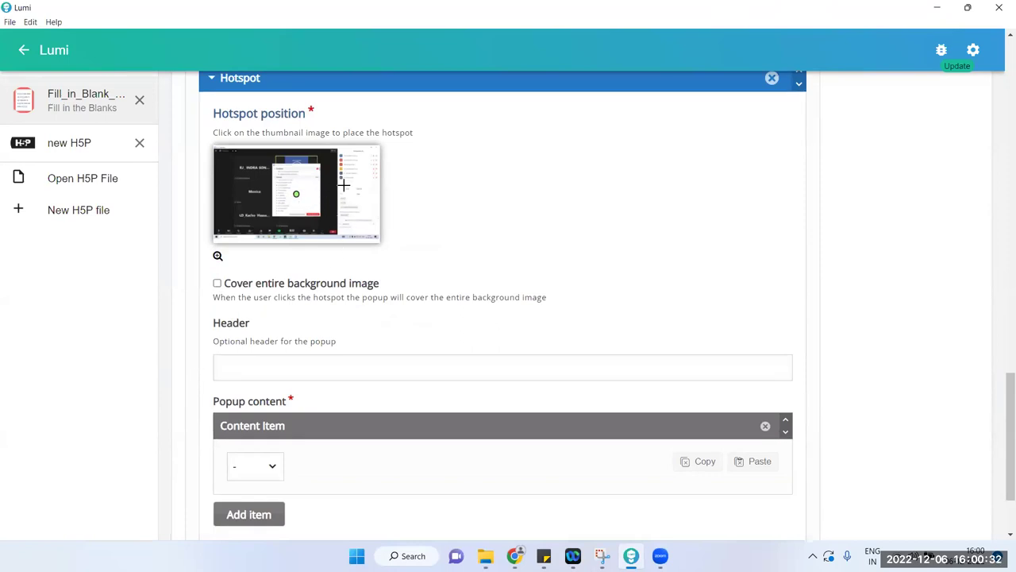
click(358, 225)
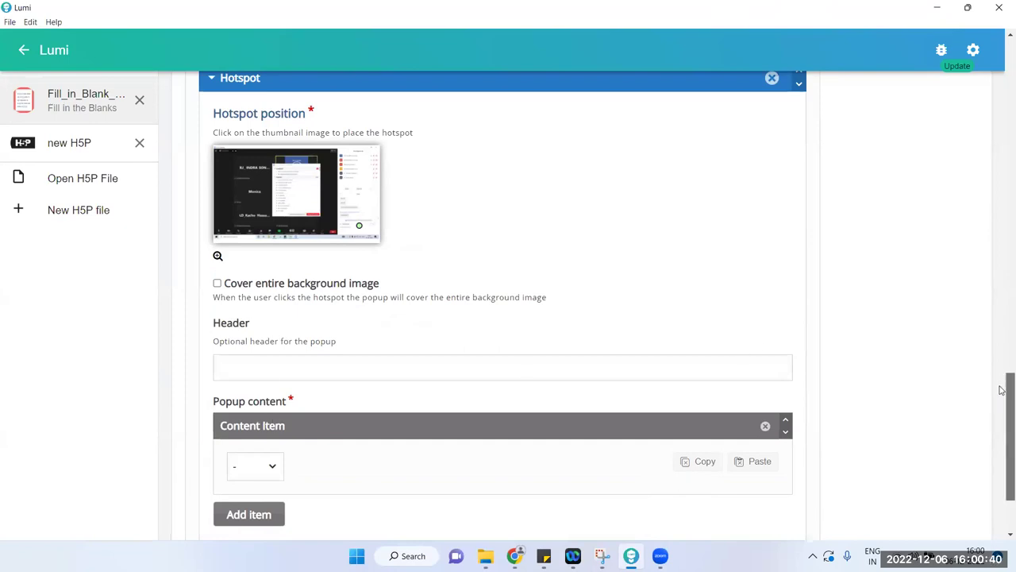
Set the second hotspot's popup content item to Text and enter "This is the chat window".
drag(1003, 386, 1000, 407)
scroll(1001, 407, down, 1)
click(253, 351)
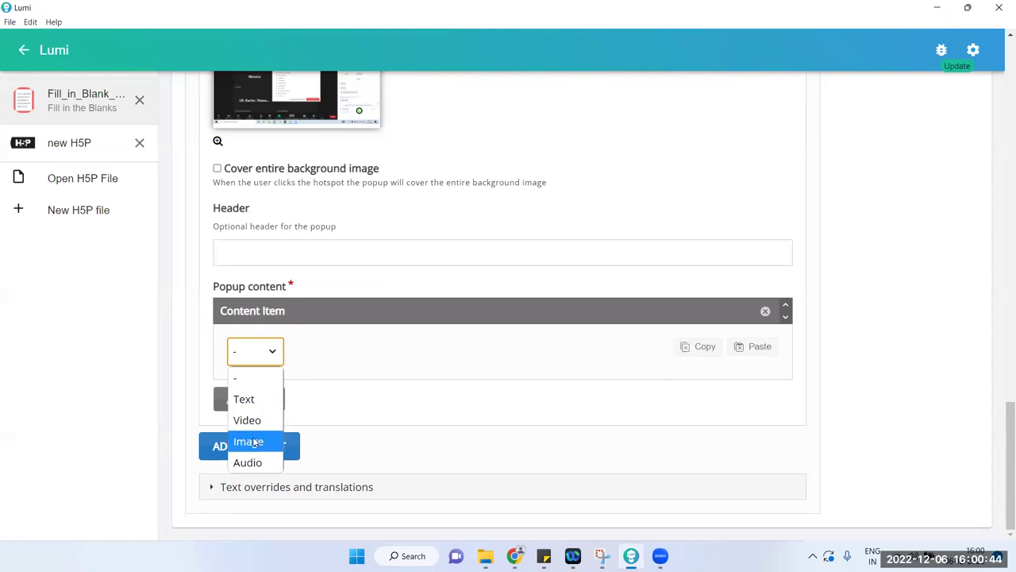
click(246, 399)
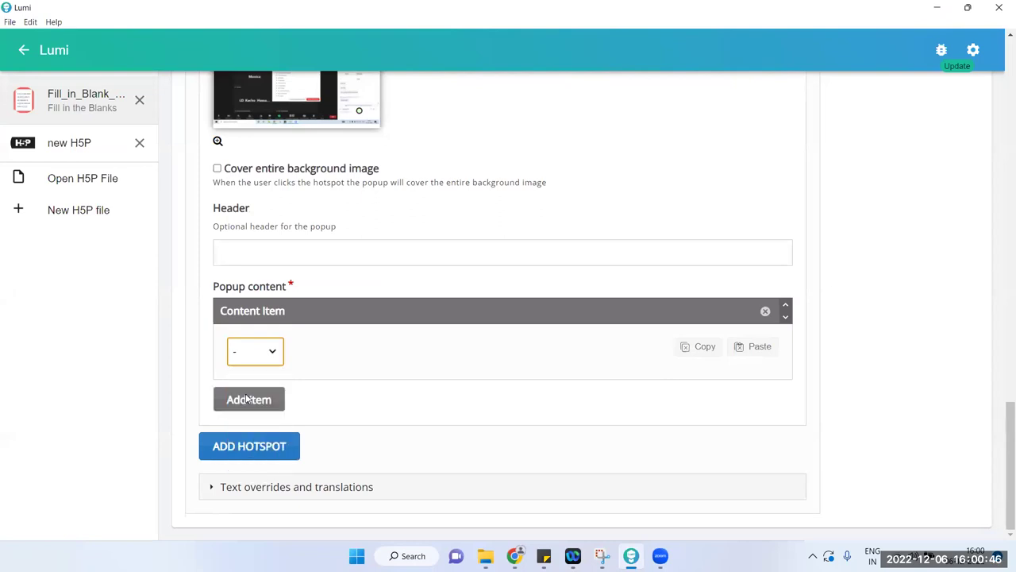
click(253, 419)
text(This is the chat won)
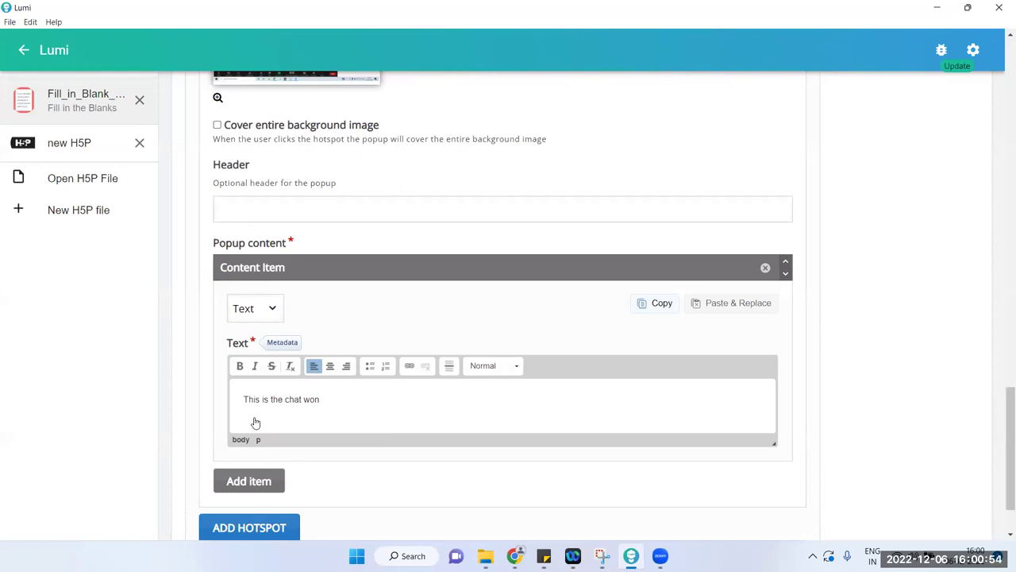
text(ow)
Fill in the required title of the Image Hotspots activity as "my image hotspot".
scroll(201, 452, down, 2)
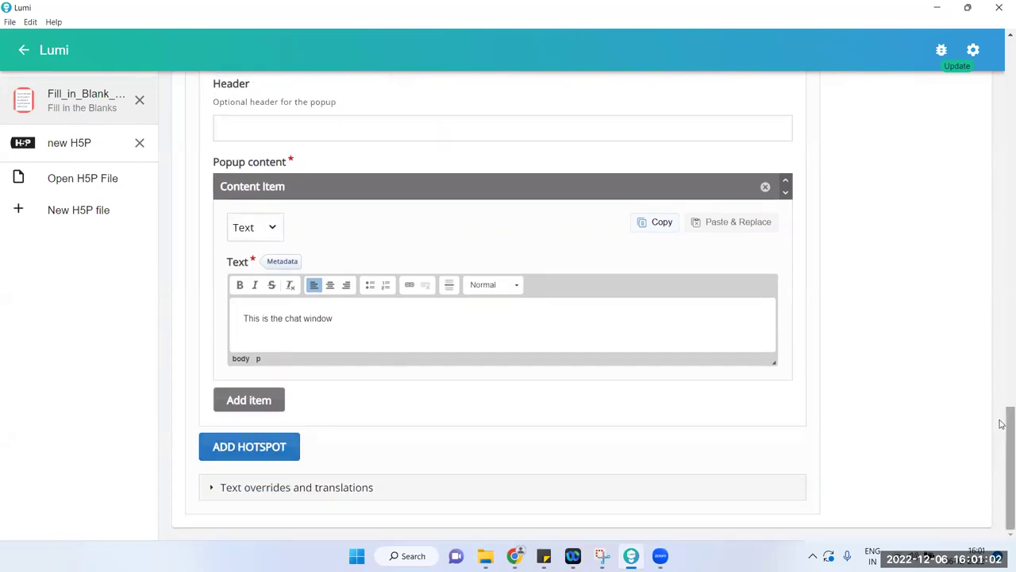
drag(1005, 419, 1004, 162)
drag(1002, 45, 1002, 6)
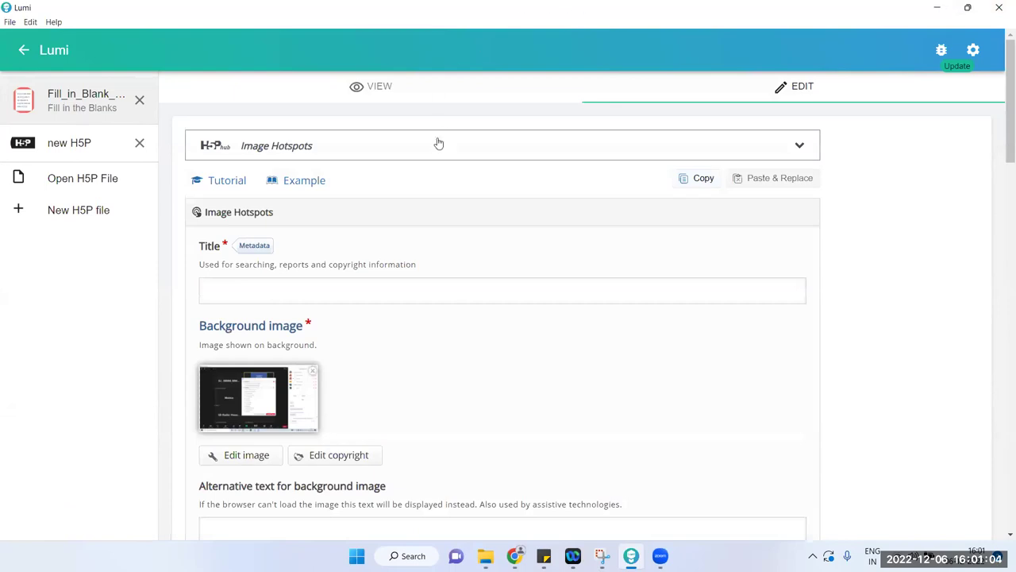
click(446, 100)
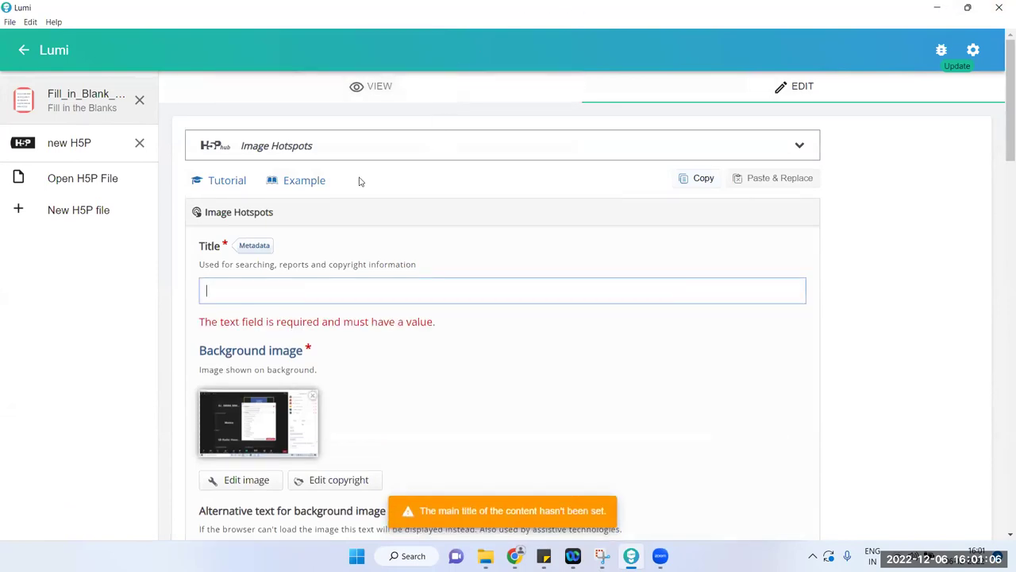
text(my)
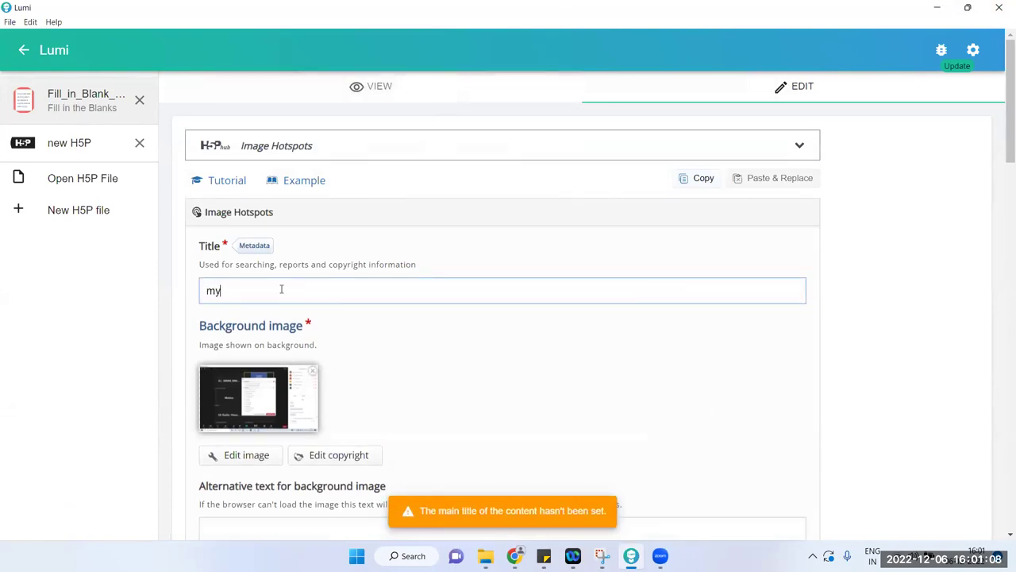
text( image hotspot)
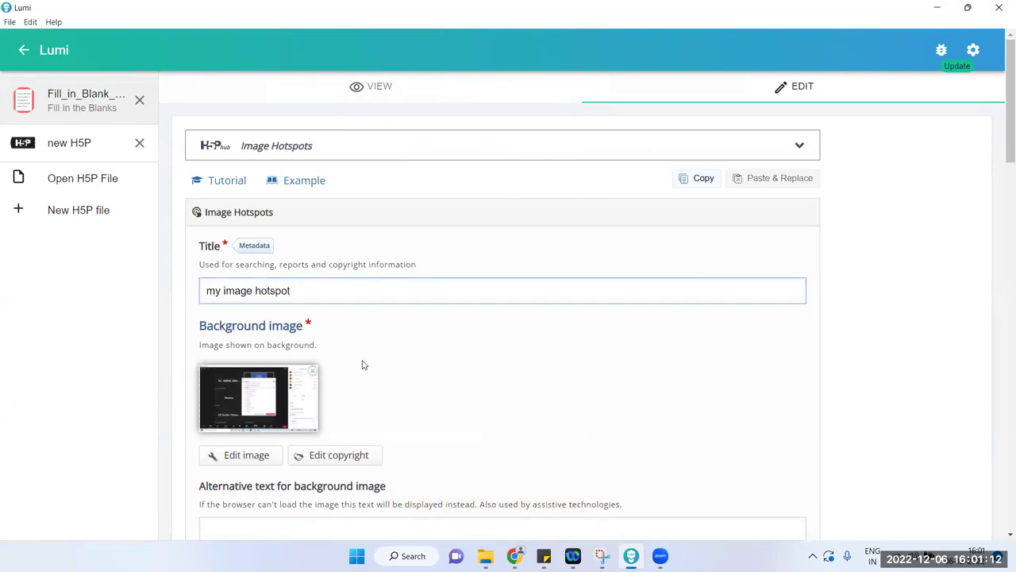
click(377, 380)
Preview the activity in full screen, check the popups of both hotspots, and return to editing.
click(390, 86)
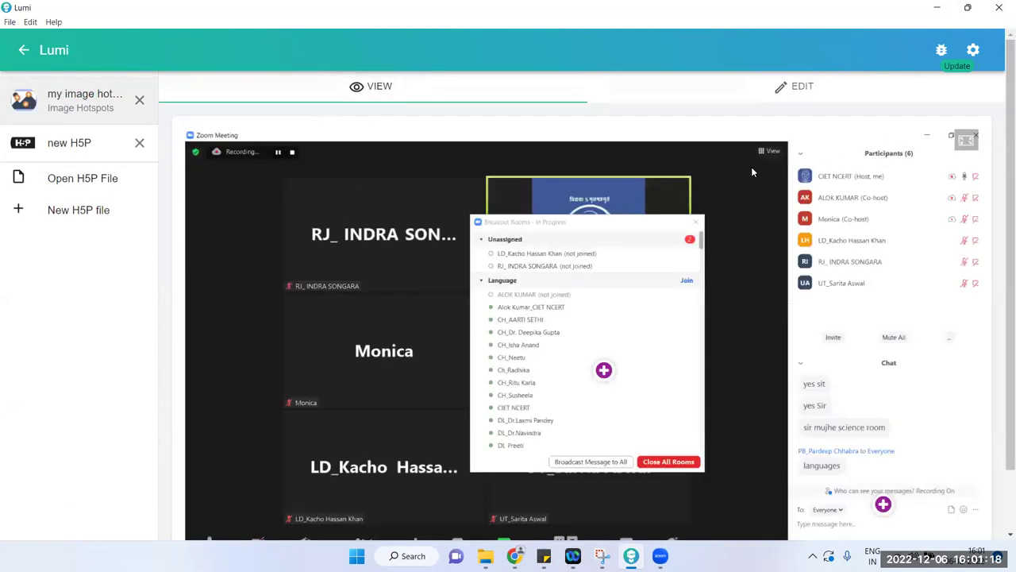
scroll(753, 172, down, 1)
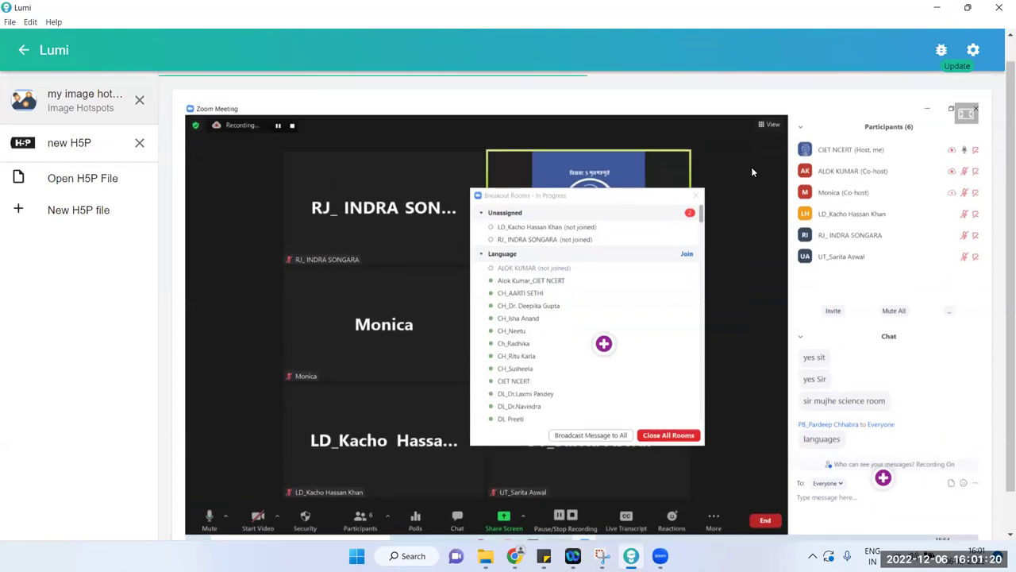
scroll(753, 171, up, 1)
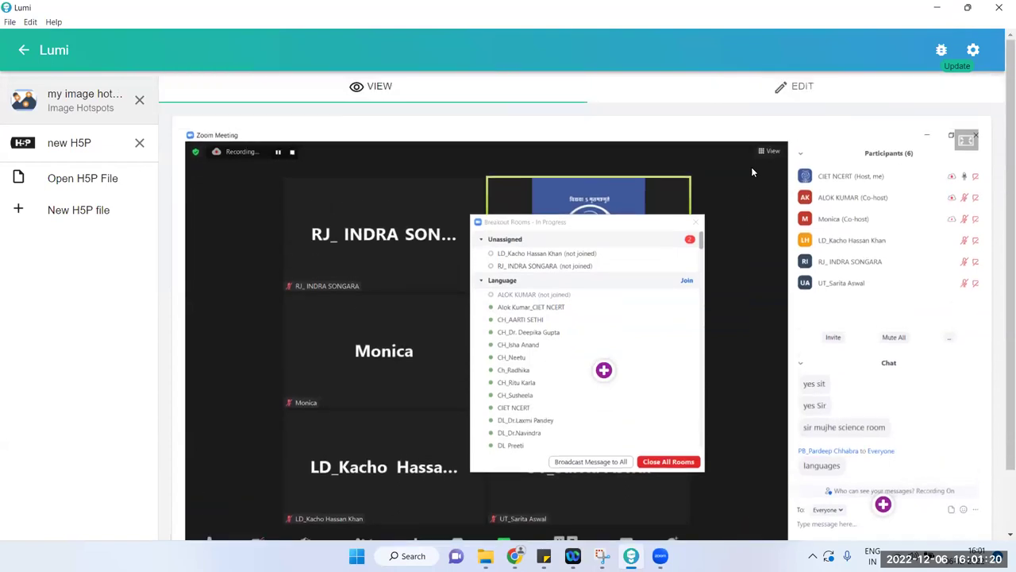
click(966, 140)
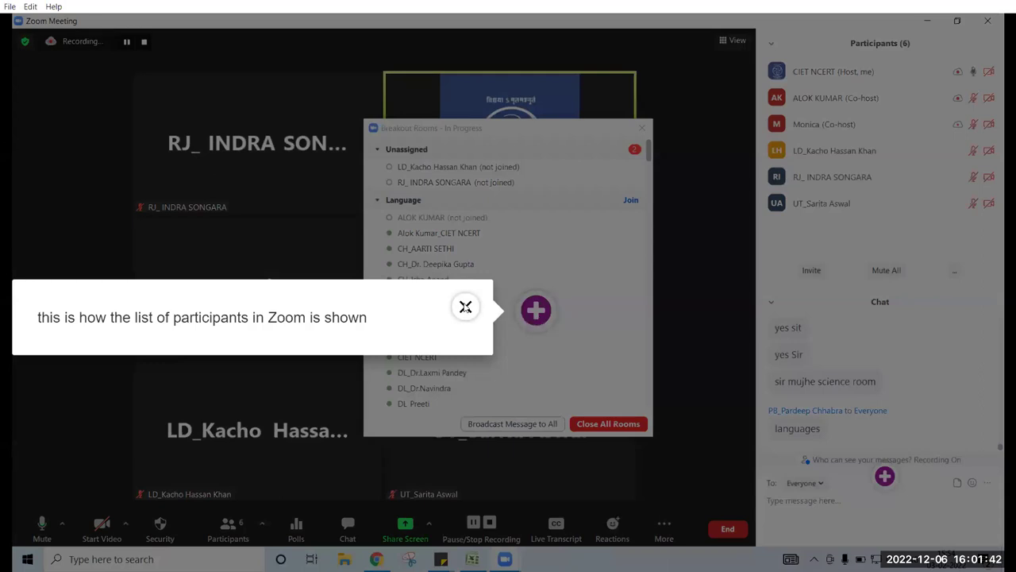
click(465, 306)
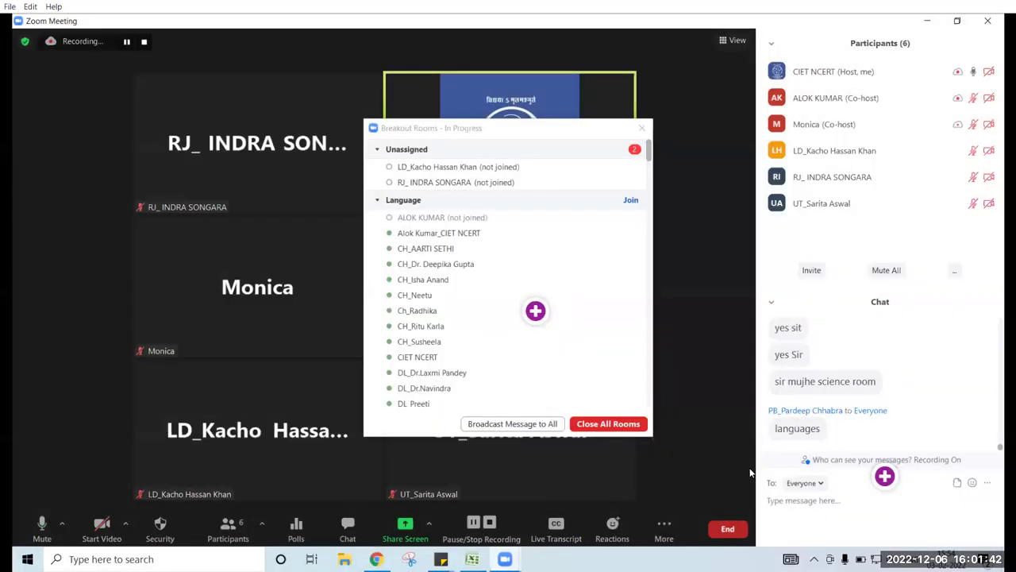
click(885, 476)
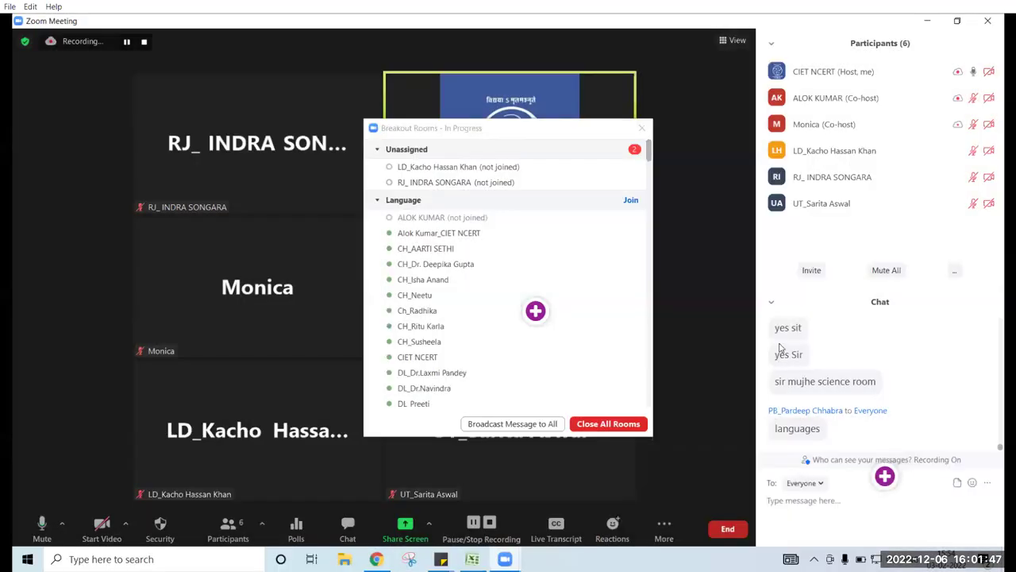
click(814, 471)
key(Escape)
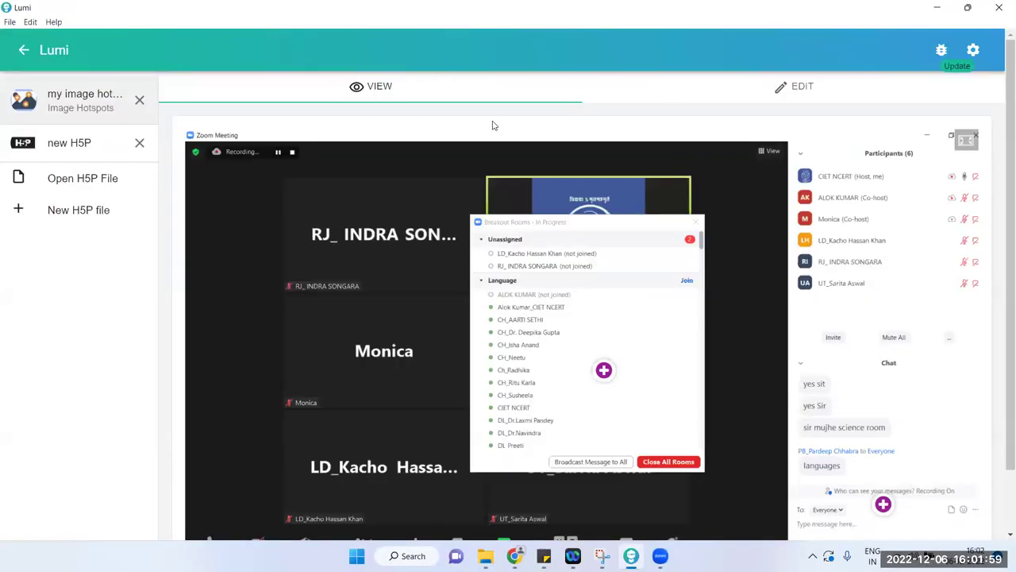
click(730, 86)
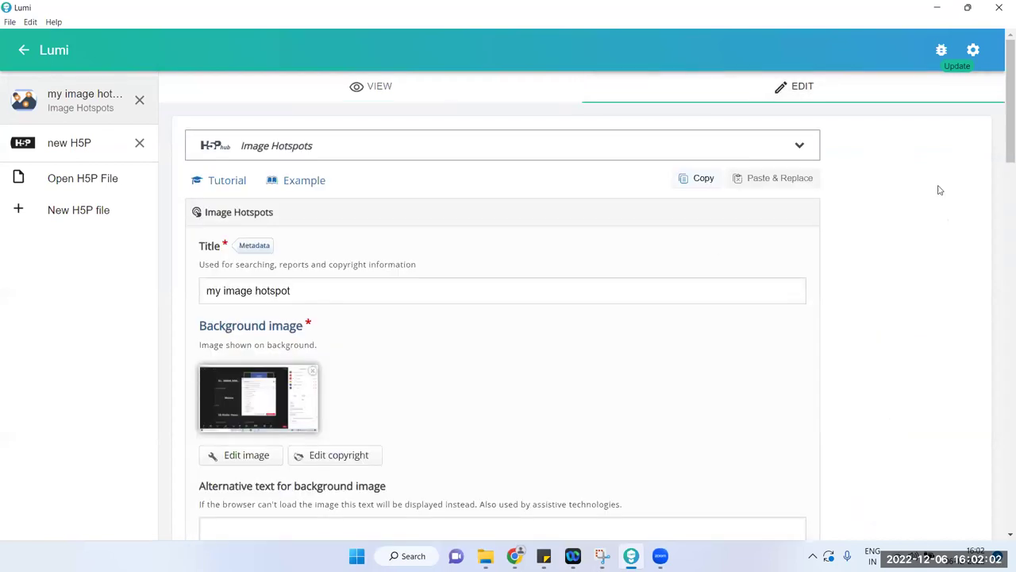
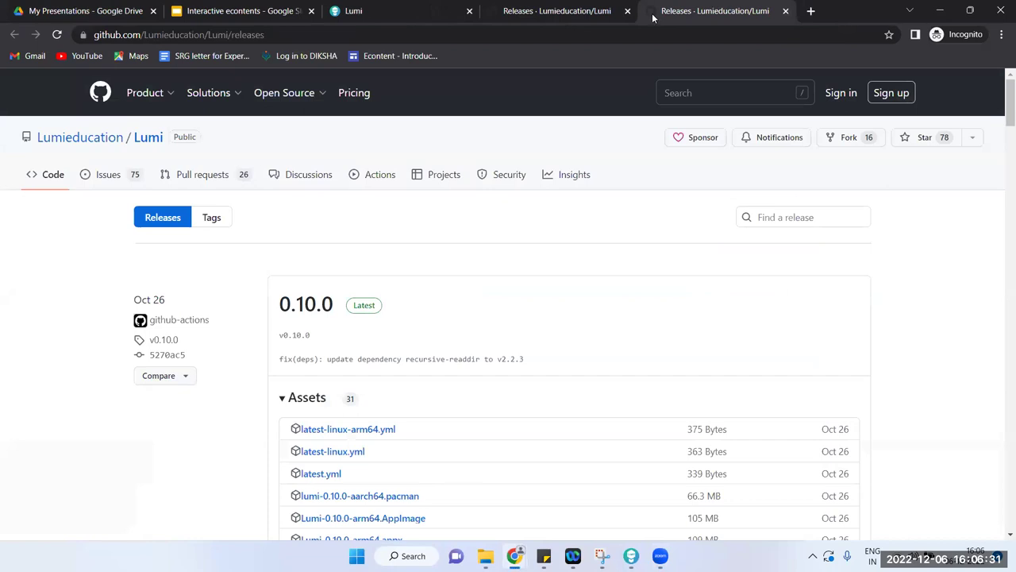
In Chrome, close the duplicate Lumi releases tab and load google.com in the remaining one.
scroll(614, 16, down, 4)
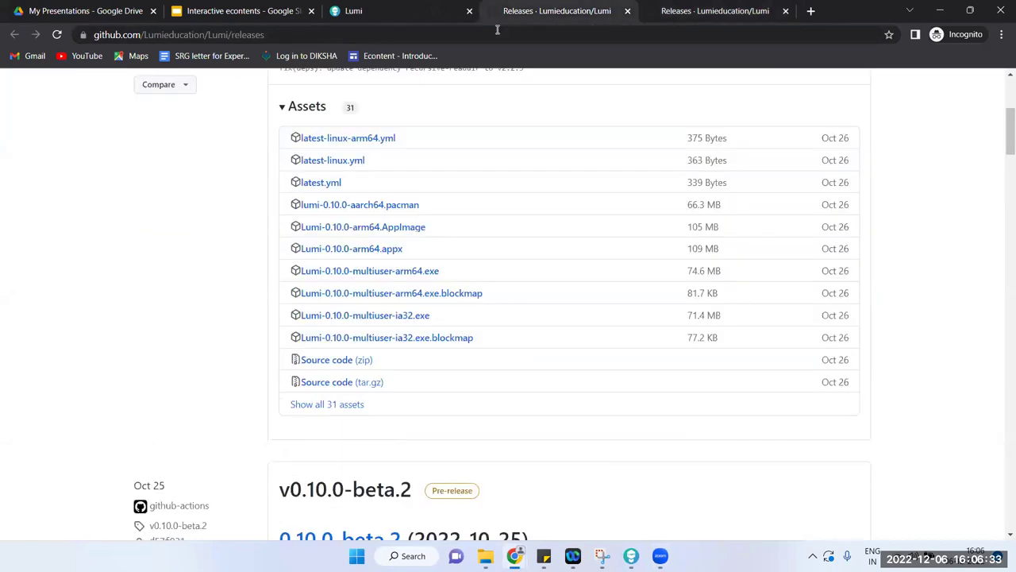
click(626, 12)
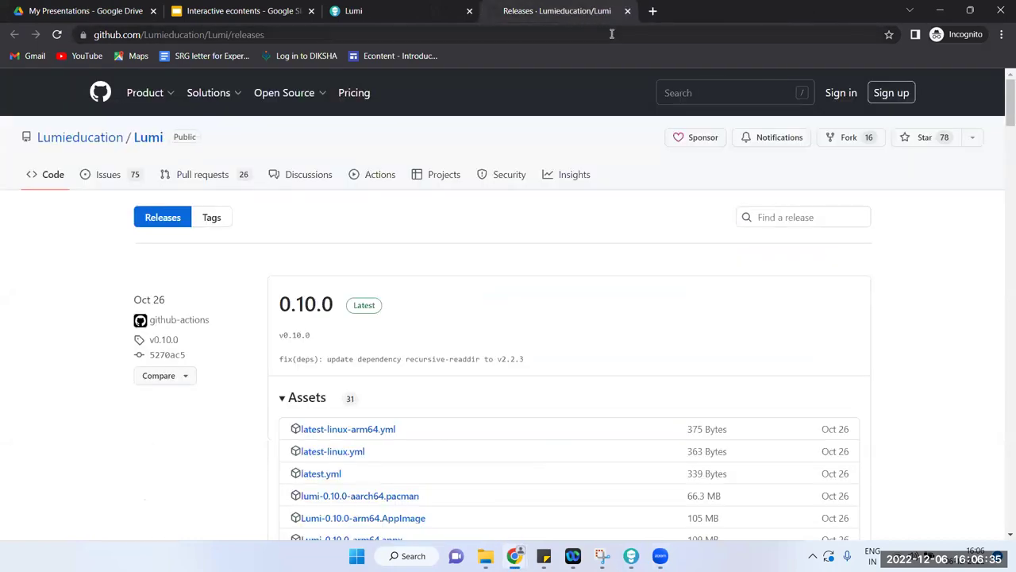
click(611, 34)
text(goo)
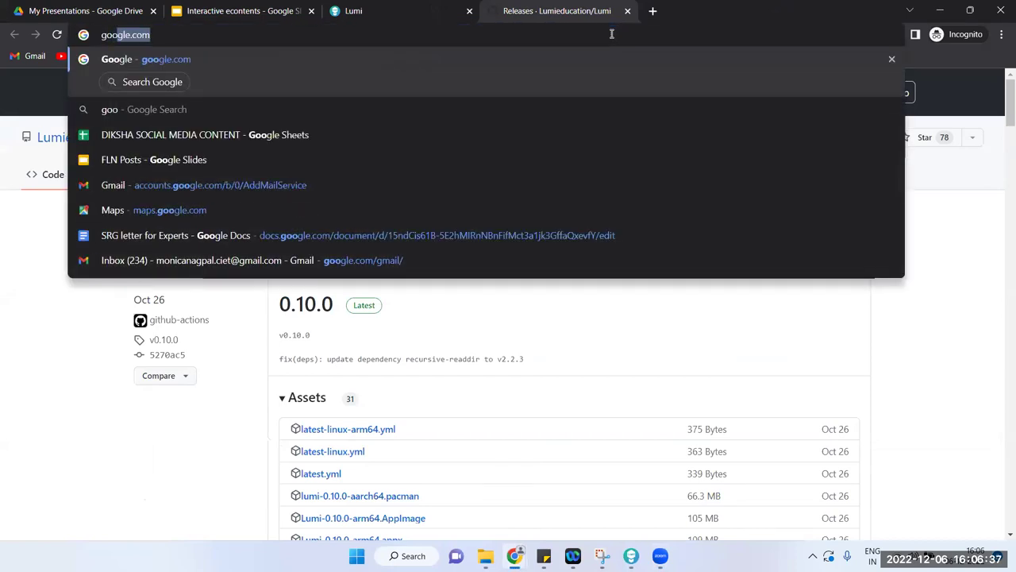
key(Return)
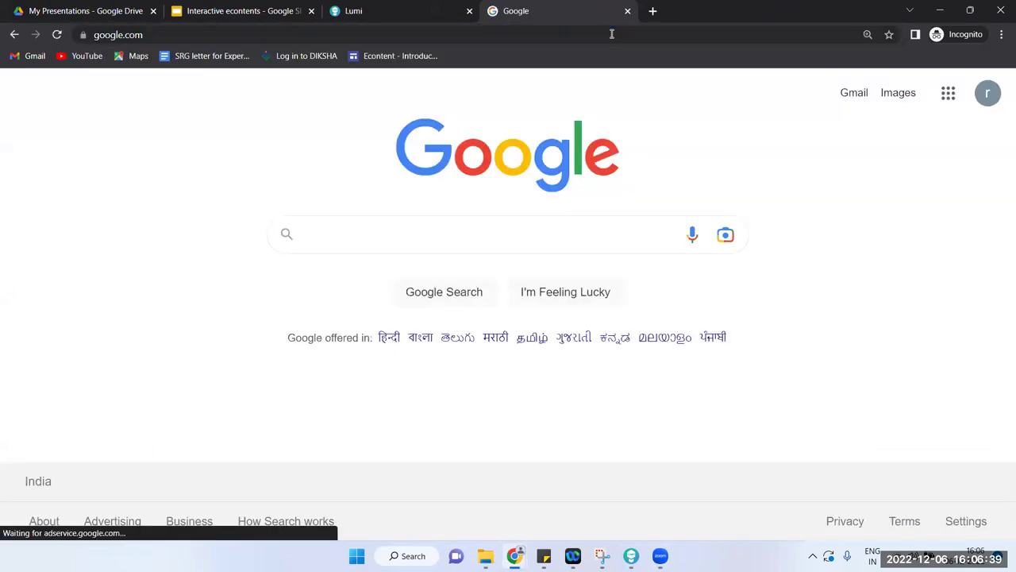
Search Google for "triangle" and look through the results.
text(triang)
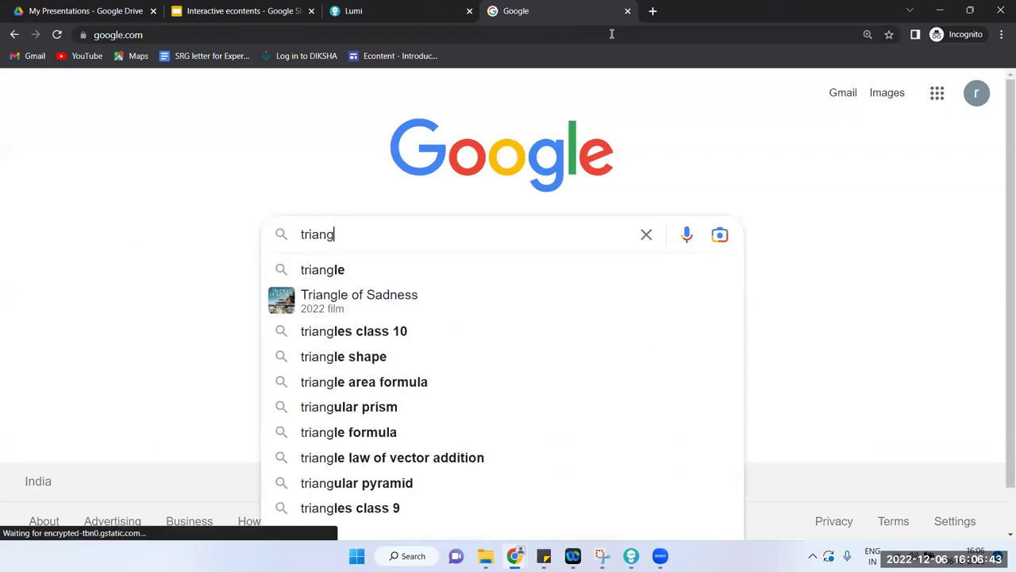
key(Down)
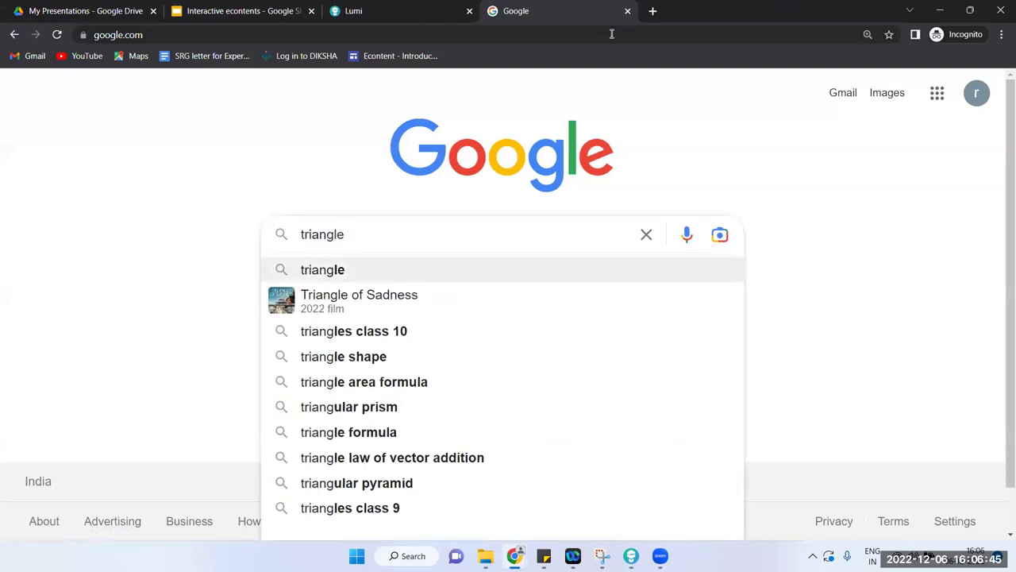
key(Return)
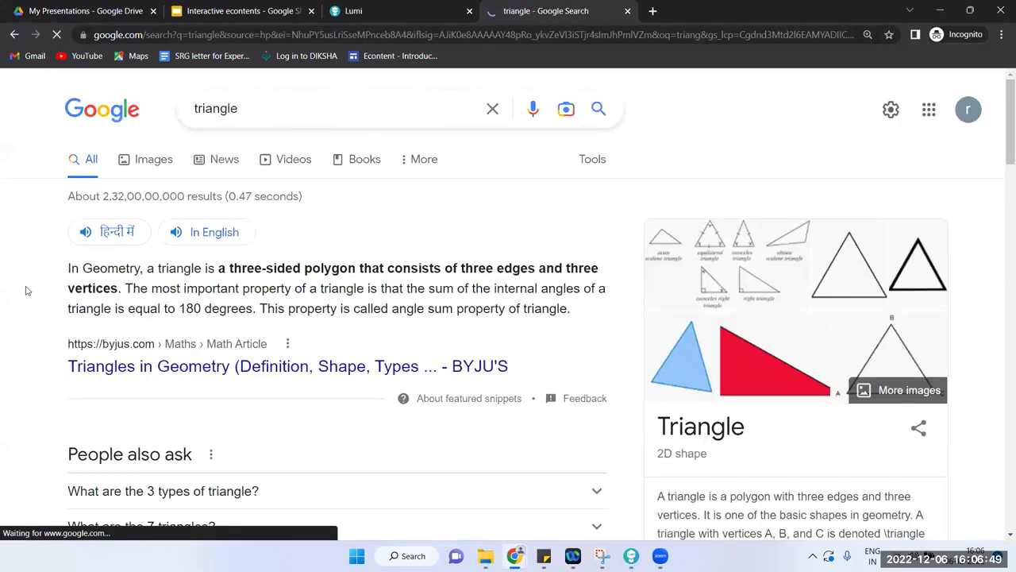
scroll(27, 291, down, 2)
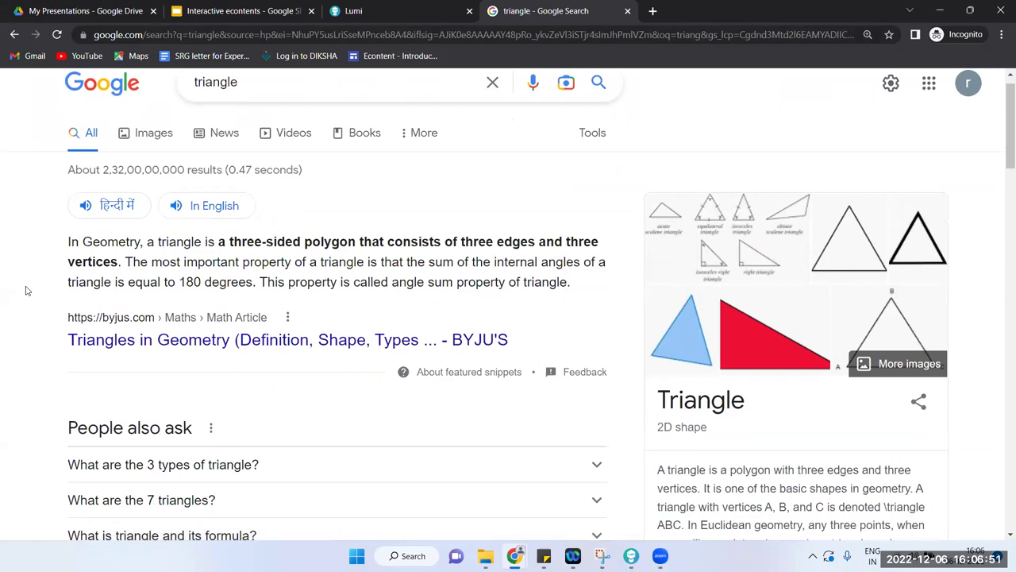
Look over the web results for triangle and switch to the image results.
scroll(26, 291, up, 3)
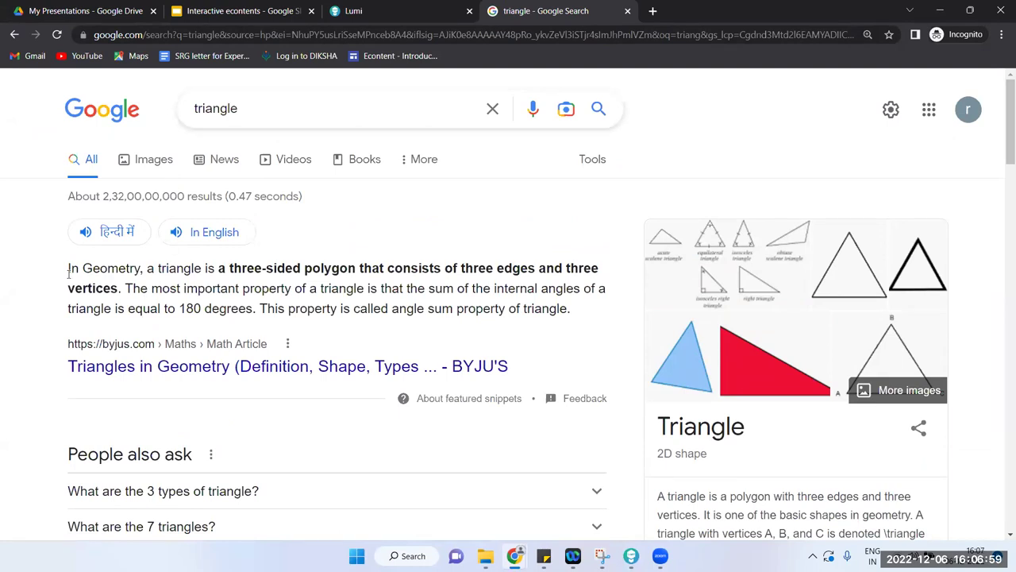
scroll(69, 273, down, 1)
scroll(69, 274, down, 5)
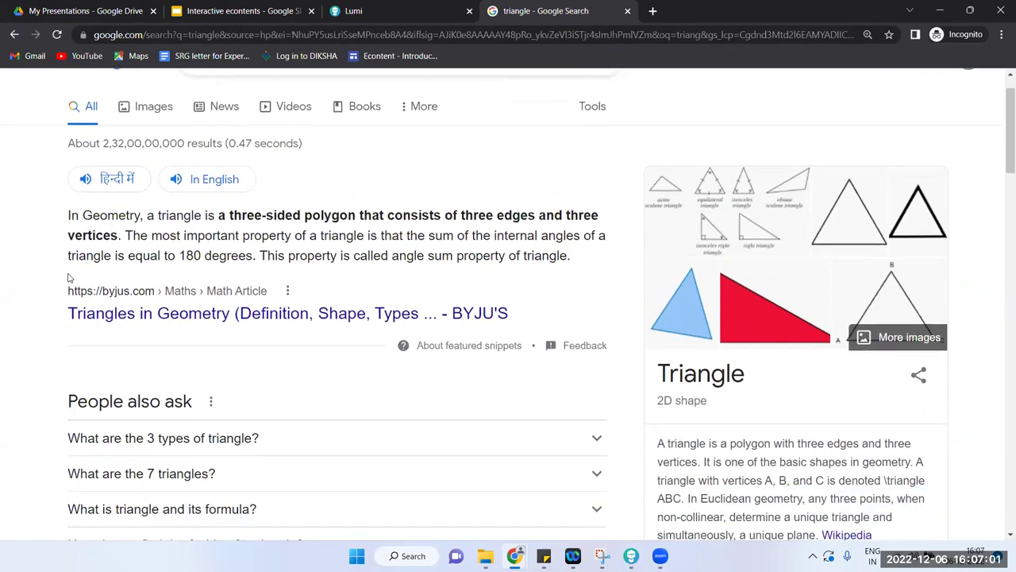
scroll(69, 277, up, 5)
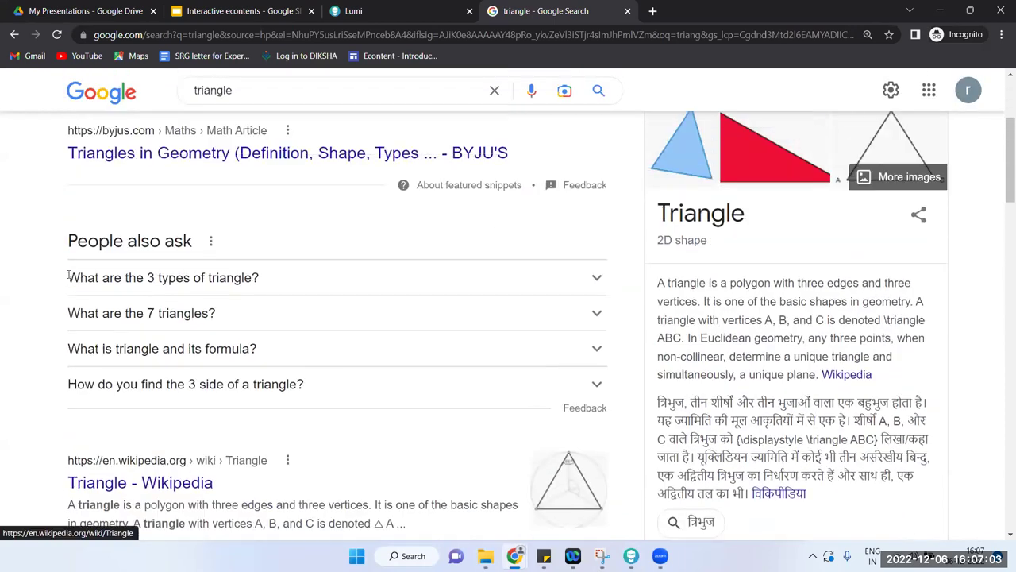
click(152, 163)
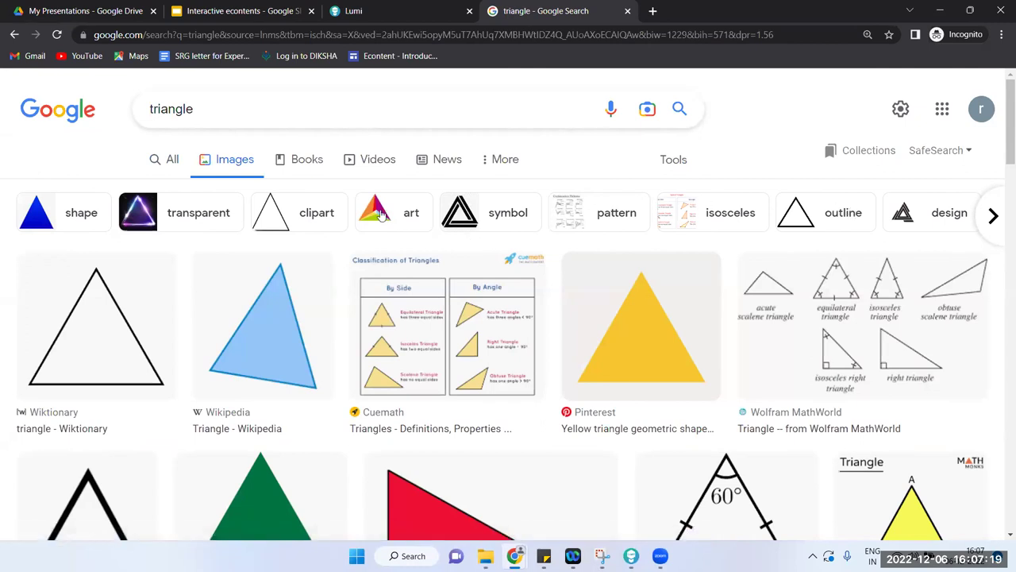
Show the image search filters and examine the Size, Color, Type and Time options.
click(673, 167)
click(674, 167)
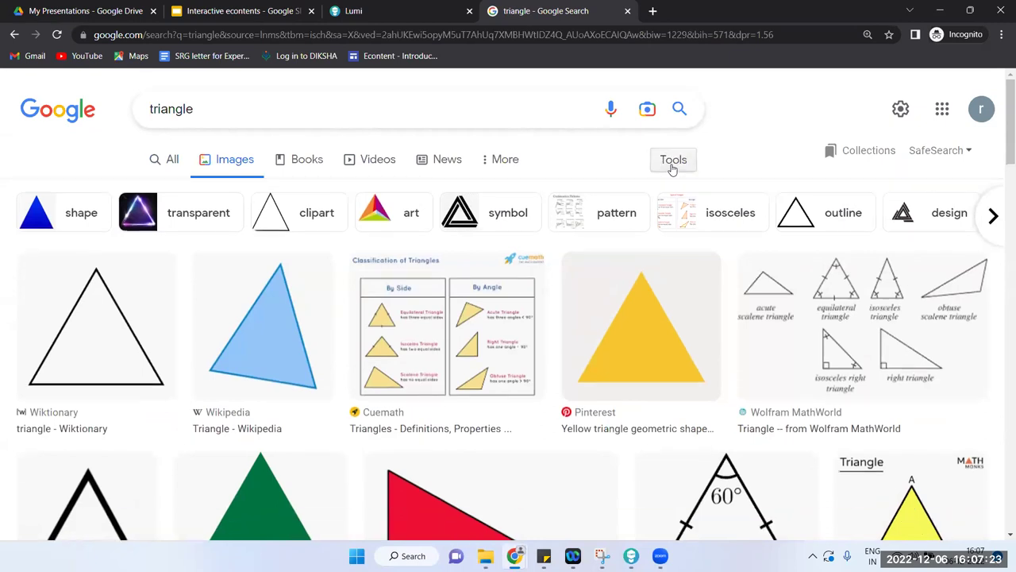
click(675, 160)
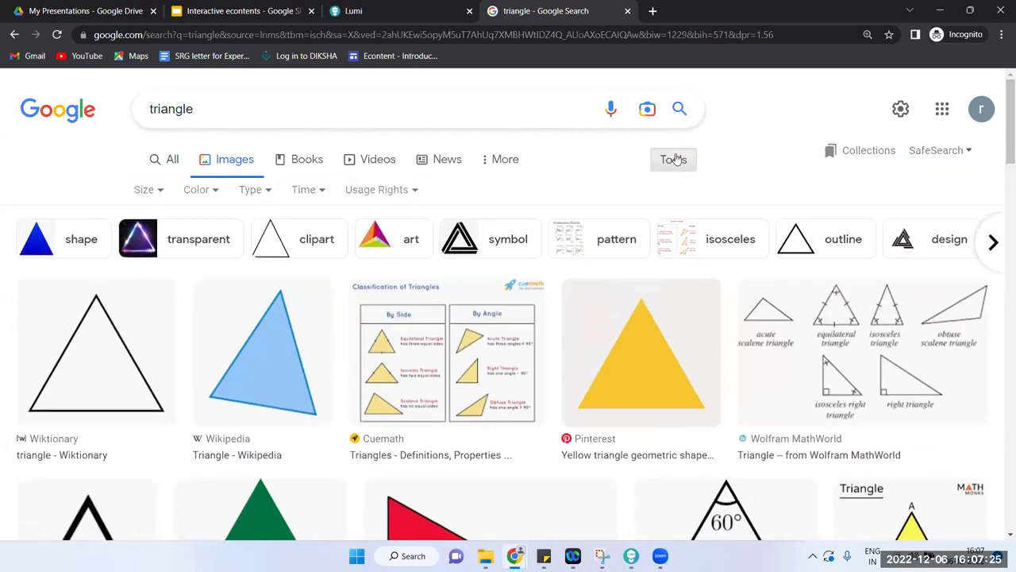
click(159, 193)
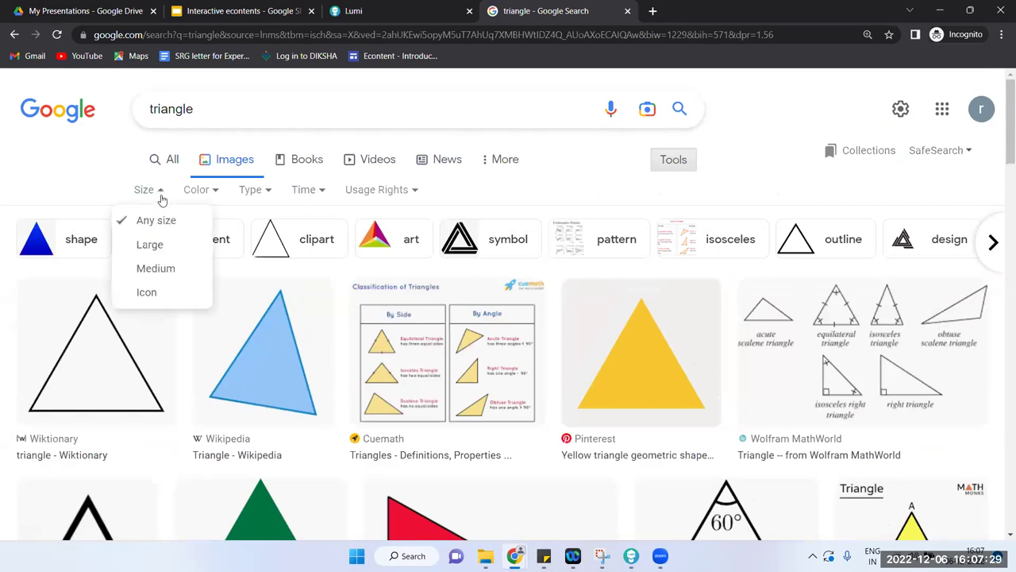
click(194, 193)
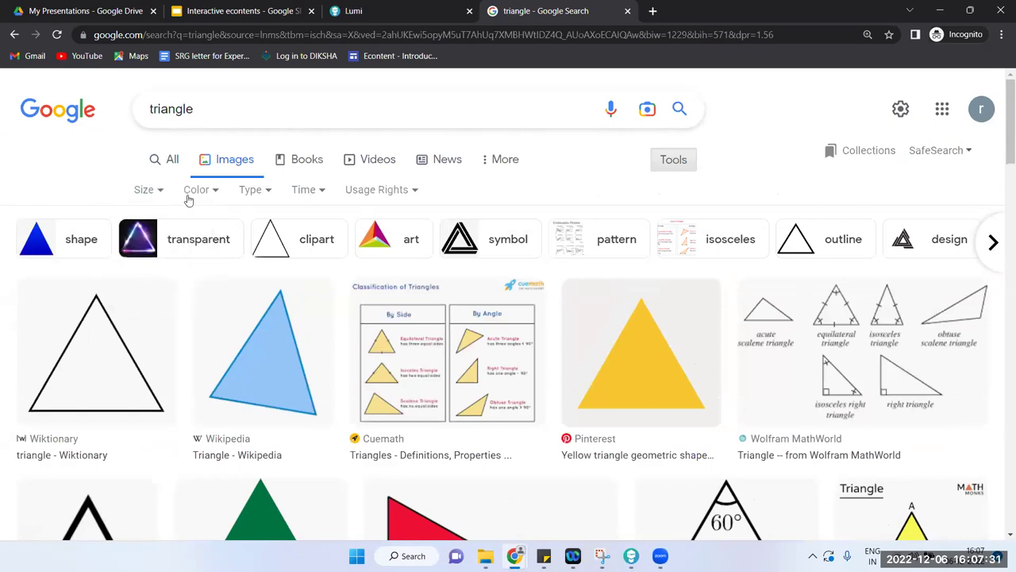
click(199, 192)
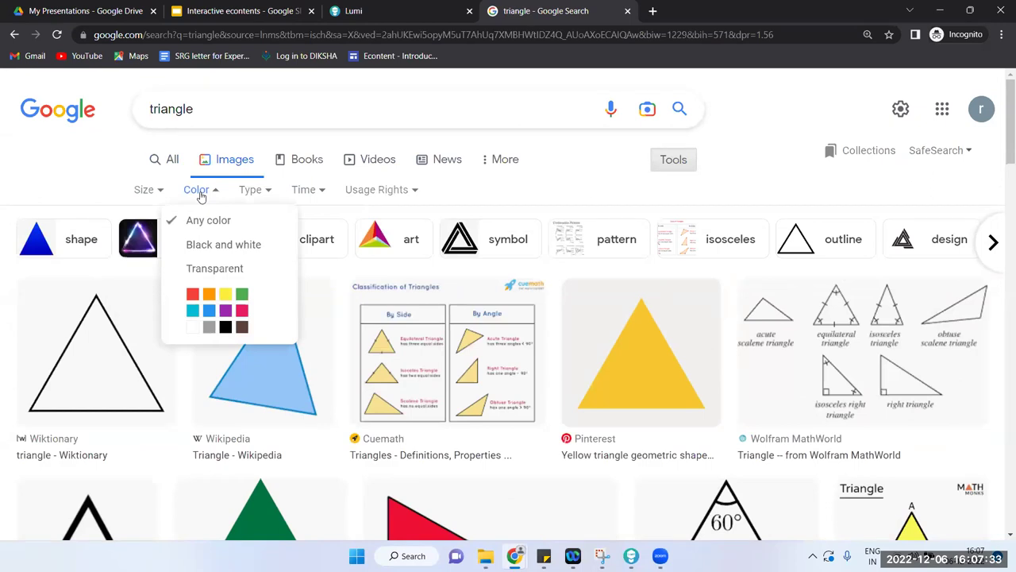
click(254, 193)
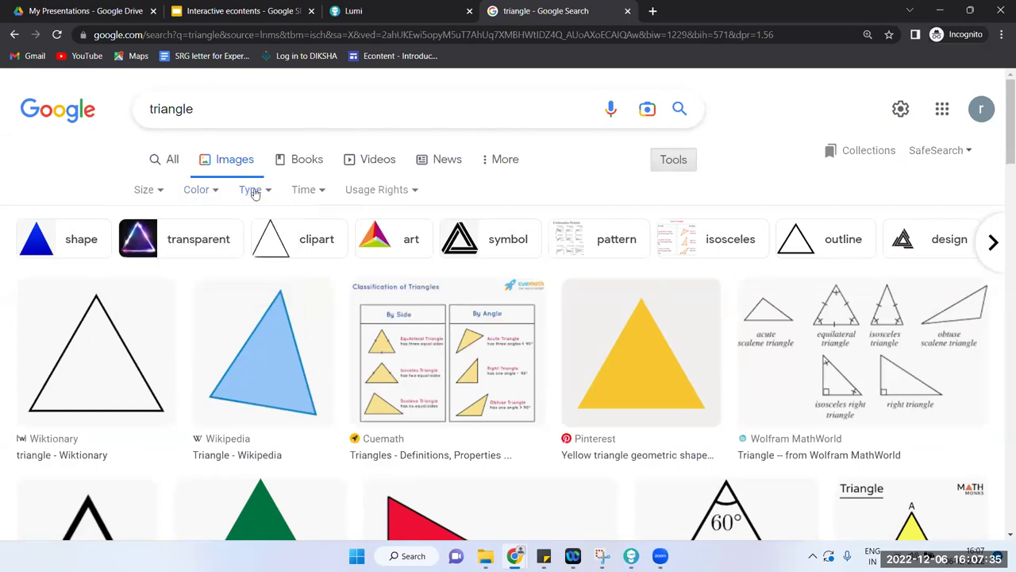
click(254, 194)
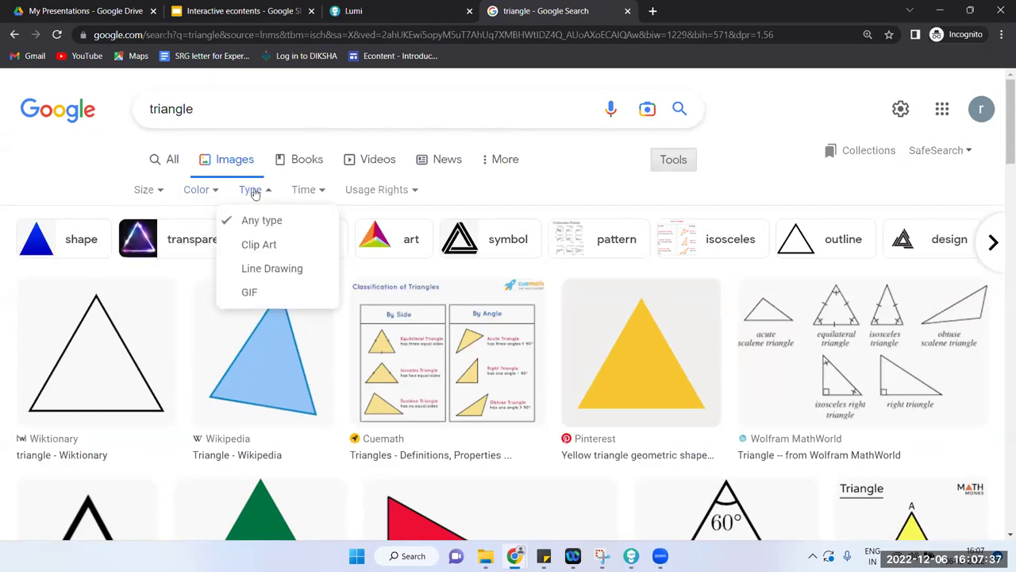
click(322, 194)
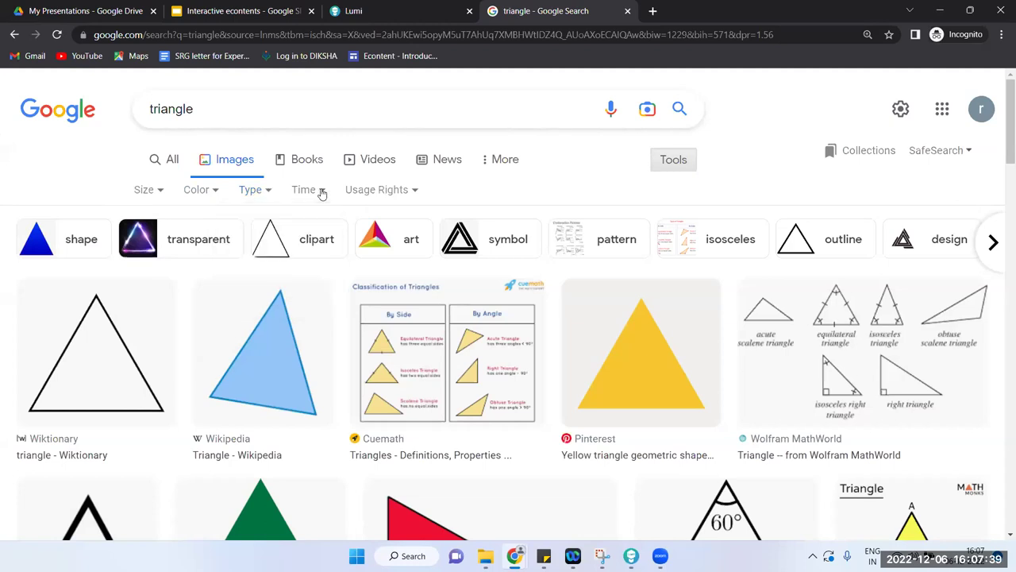
click(321, 194)
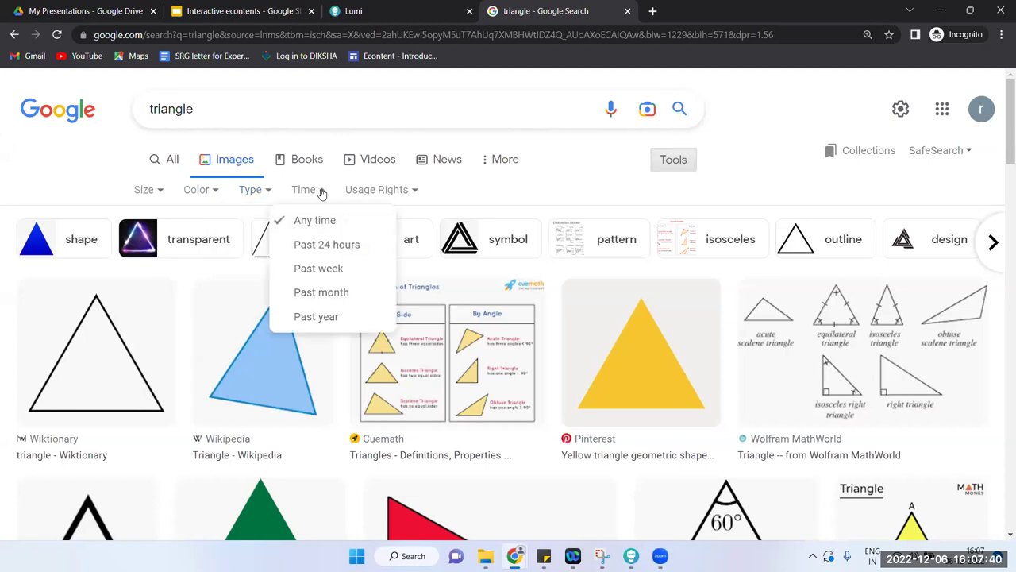
Filter the triangle images by usage rights to Creative Commons licenses.
click(379, 201)
click(380, 201)
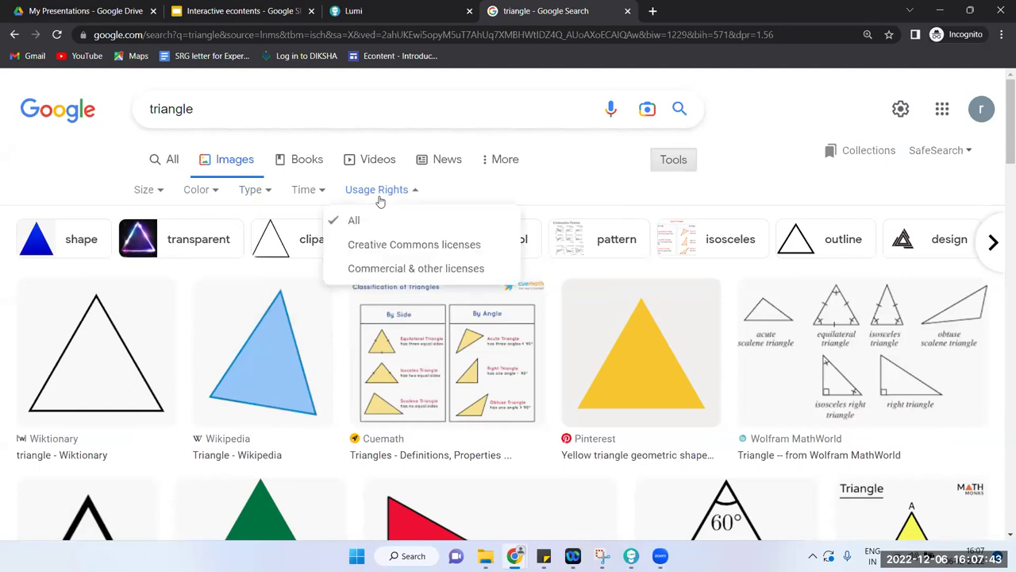
click(387, 254)
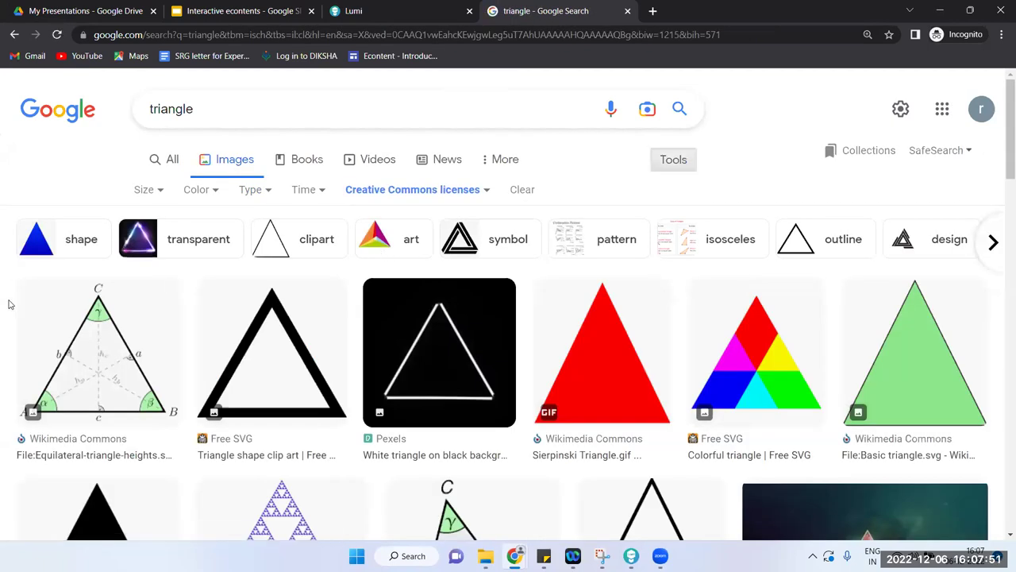
Look through the Creative Commons triangle images for a suitable picture.
scroll(10, 304, down, 3)
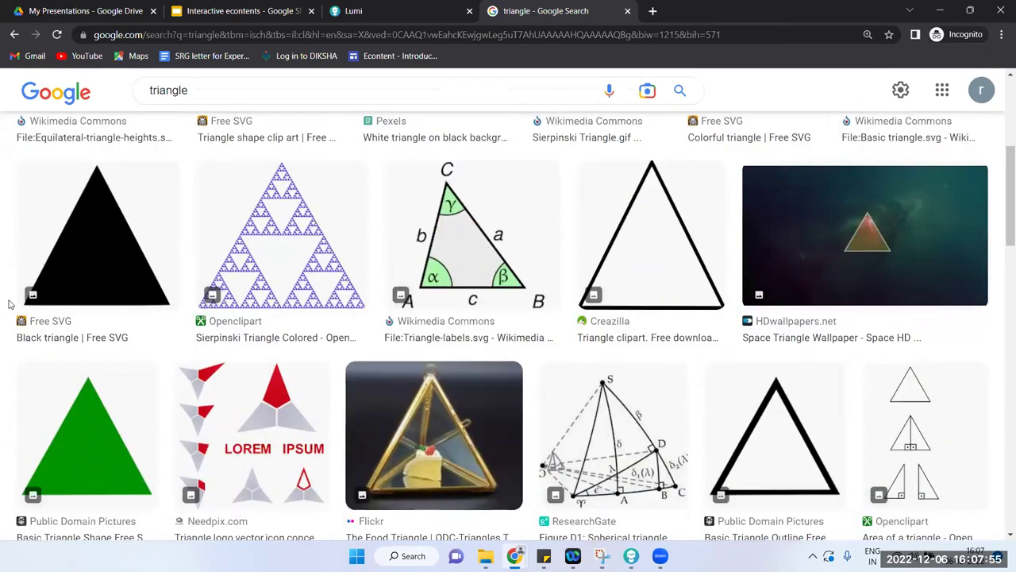
scroll(10, 304, down, 2)
scroll(10, 304, down, 2)
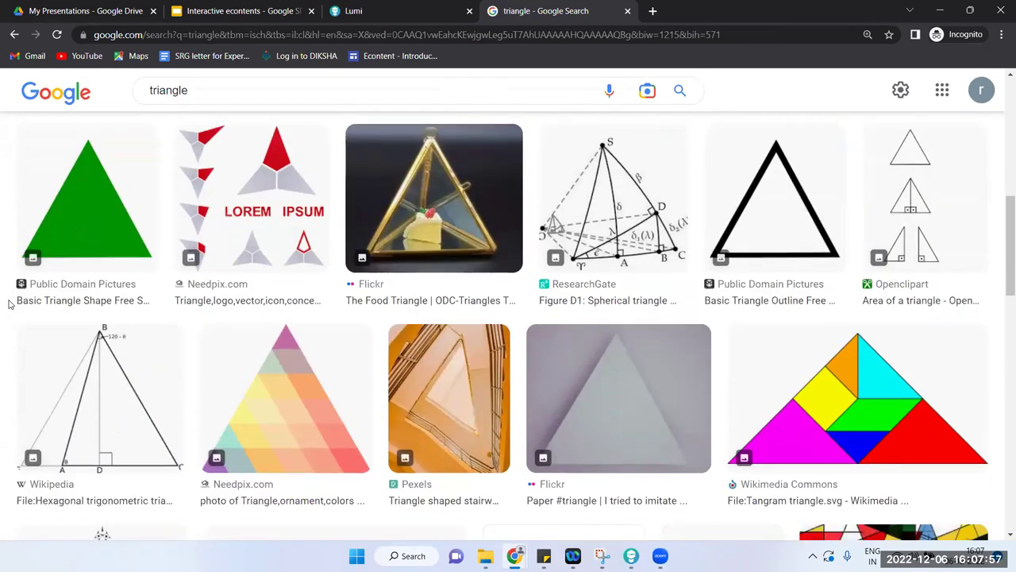
scroll(9, 304, down, 4)
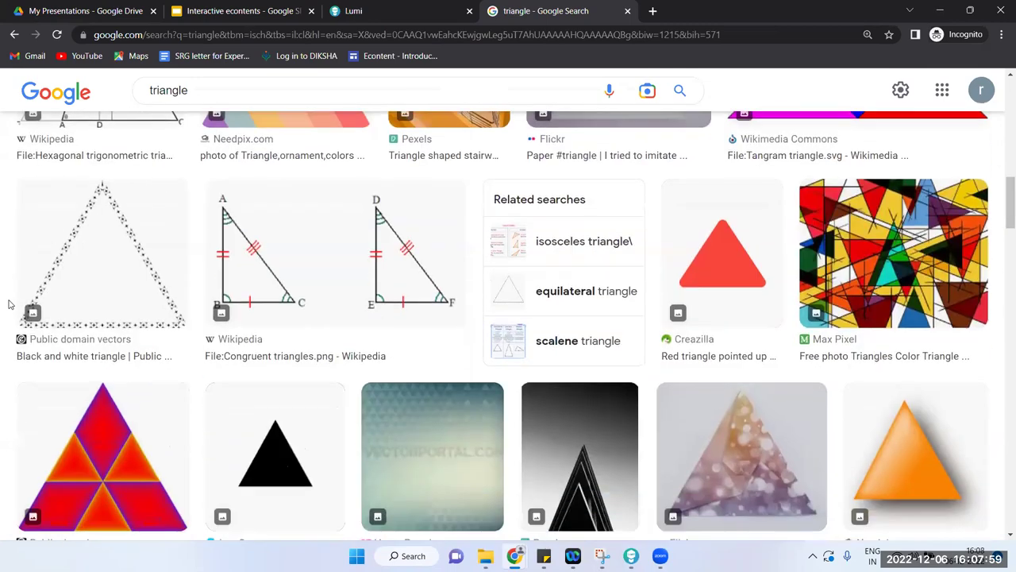
scroll(9, 304, up, 9)
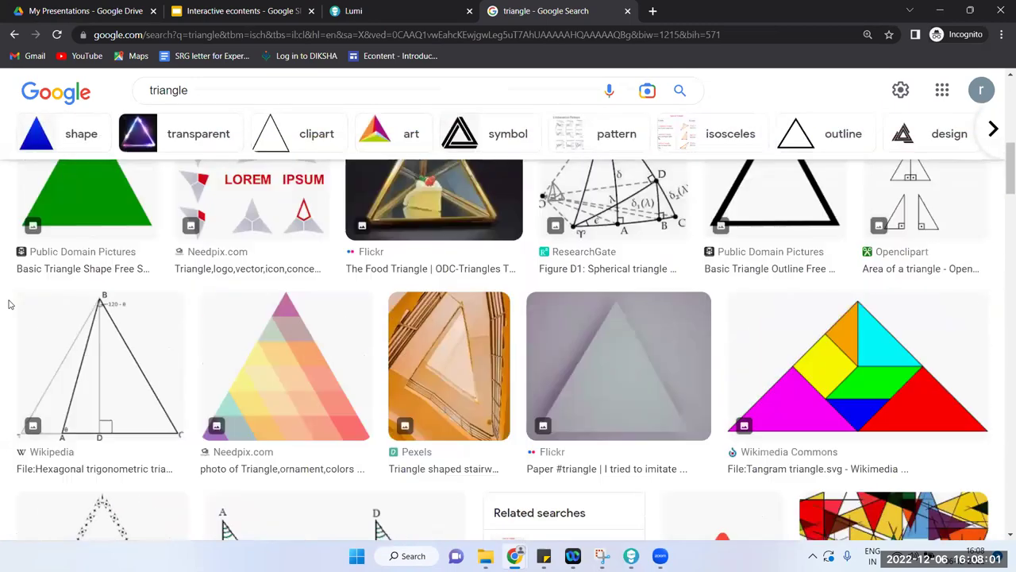
scroll(10, 304, up, 2)
scroll(10, 304, down, 4)
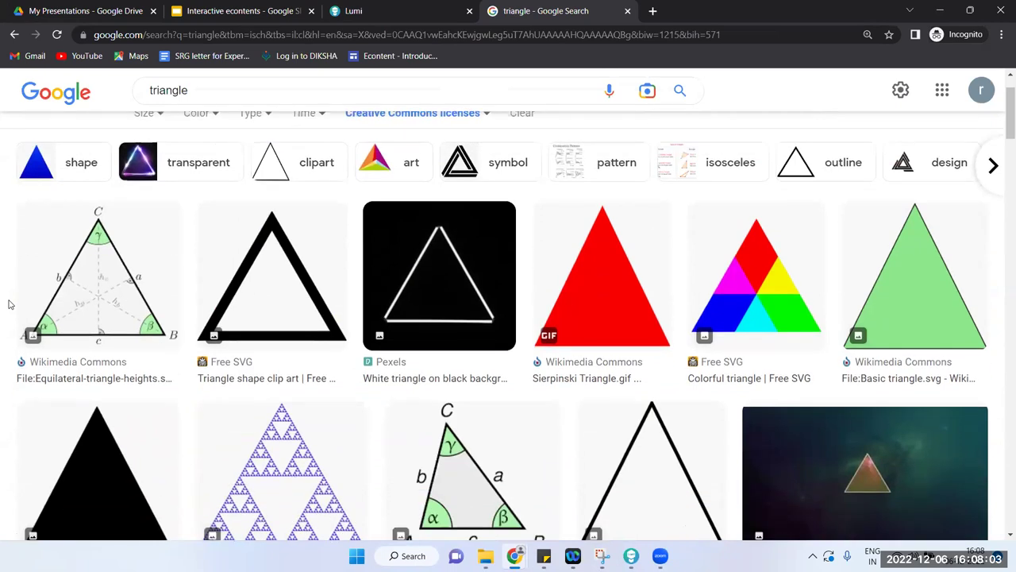
scroll(9, 304, up, 3)
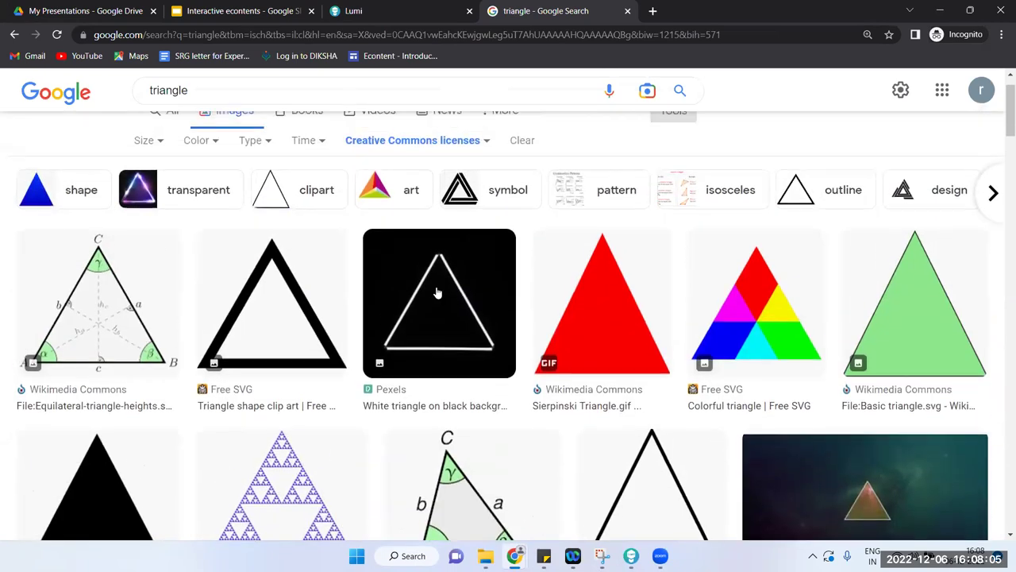
Save the green Basic triangle image from Wikimedia Commons to Downloads as the SVG file Basic_triangle.
click(927, 321)
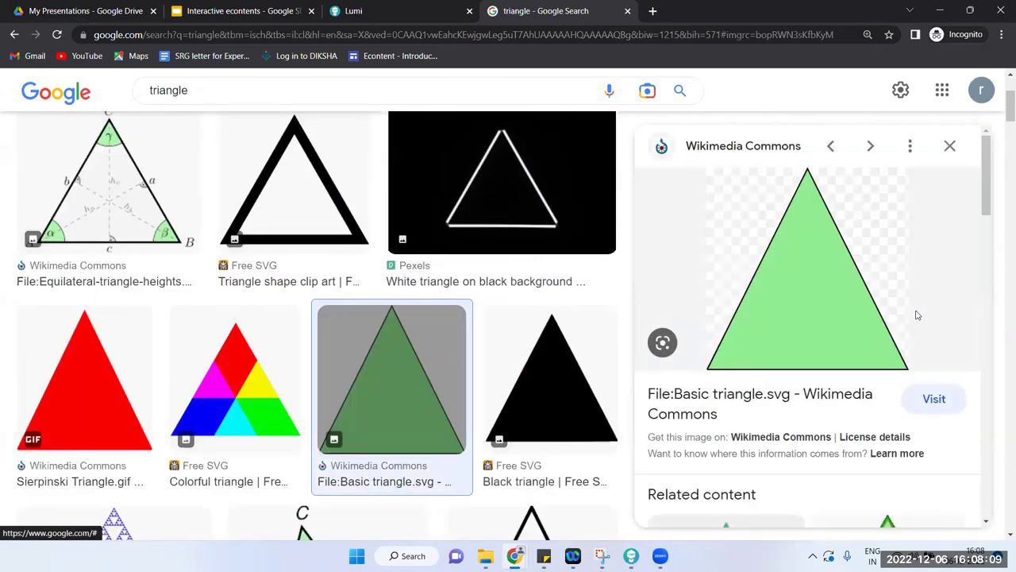
right_click(810, 271)
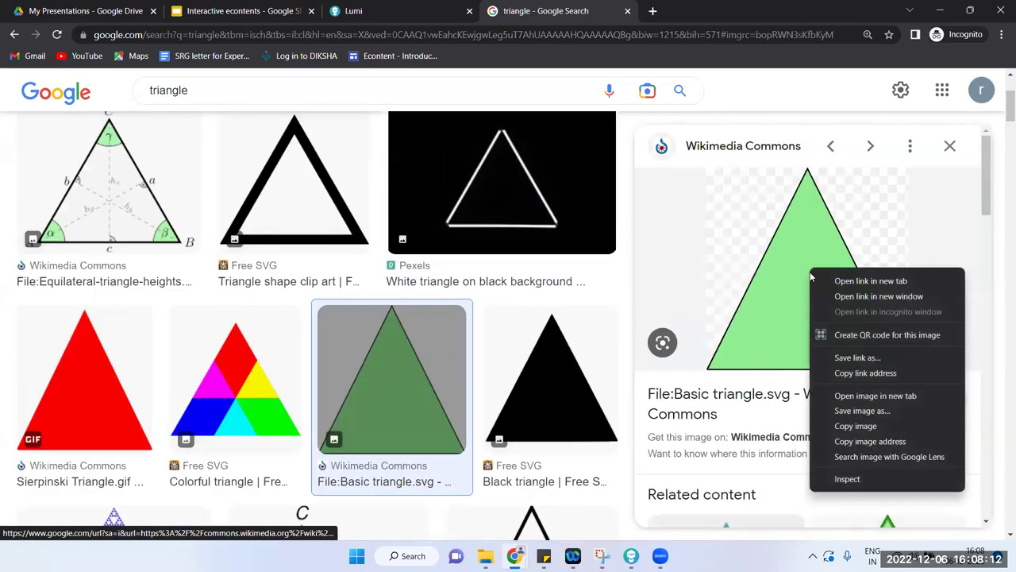
click(847, 411)
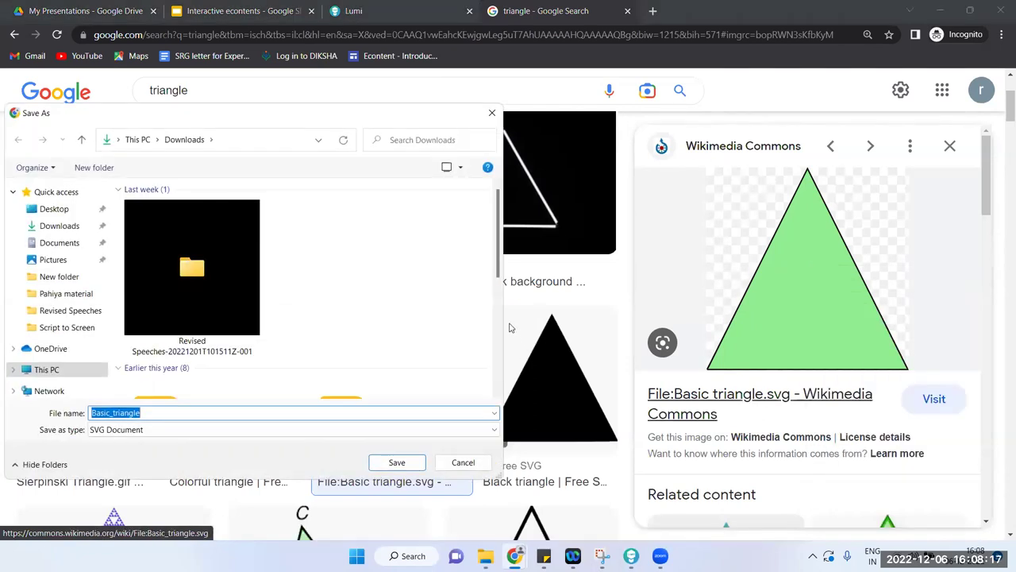
click(397, 463)
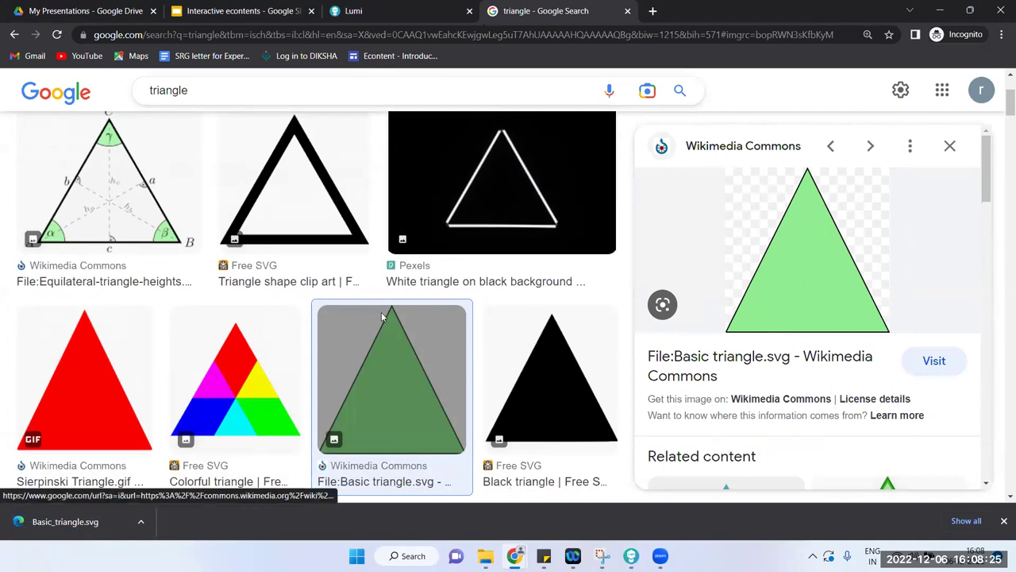
Search Windows for "word" and open Microsoft Office Word 2007 with a blank document.
click(406, 556)
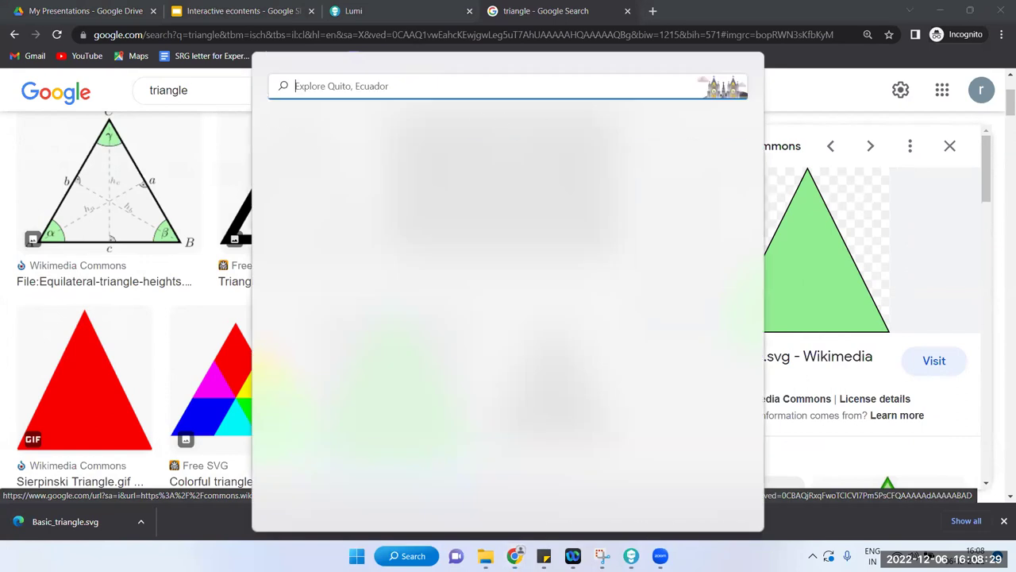
text(word)
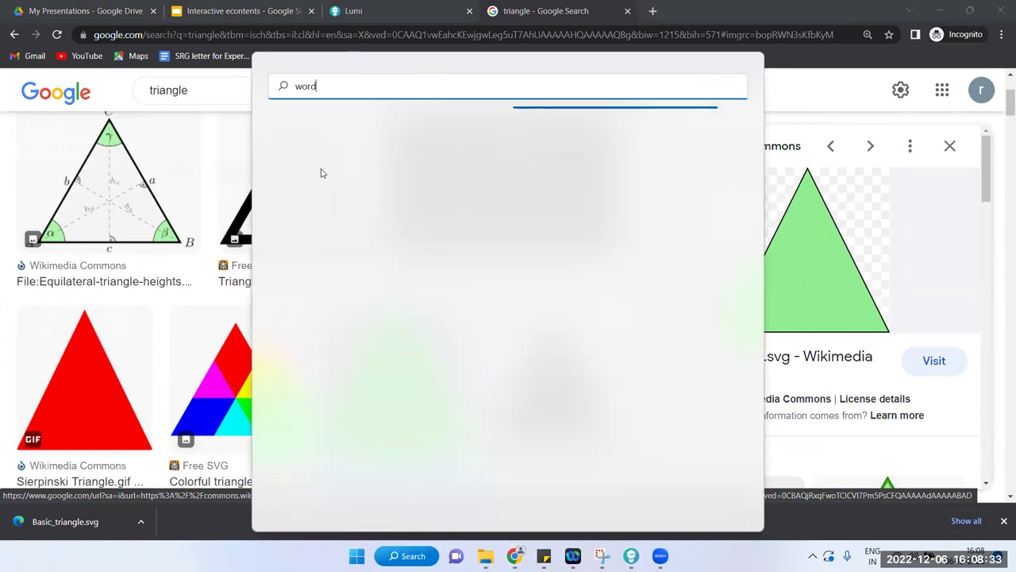
key(BackSpace)
key(BackSpace)
key(BackSpace)
key(BackSpace)
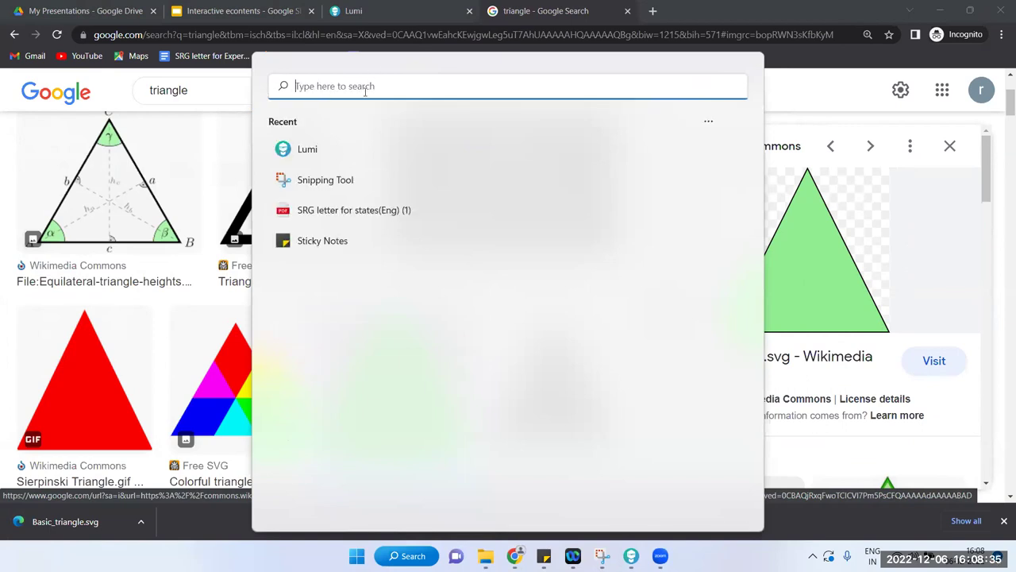
text(word)
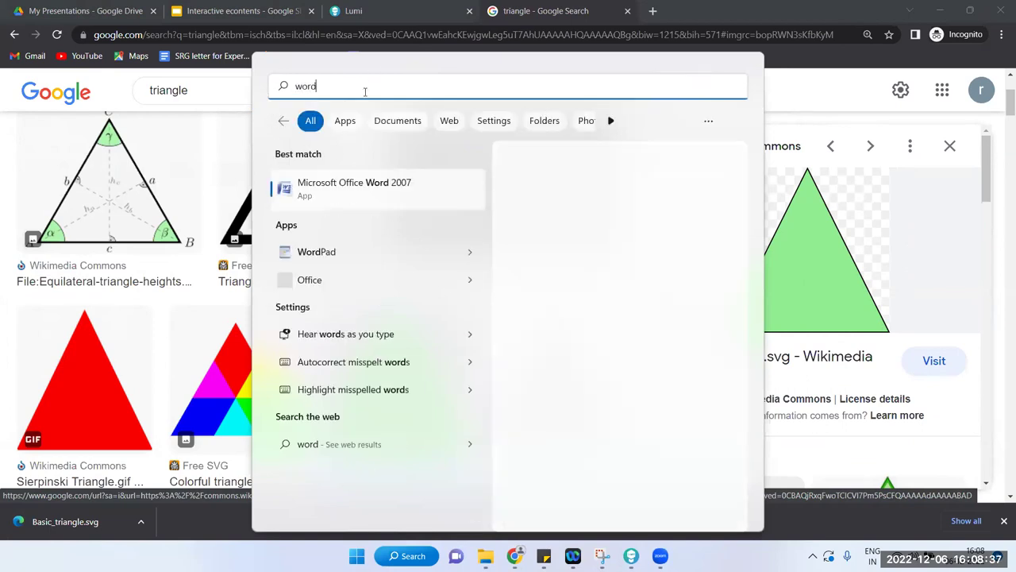
click(329, 207)
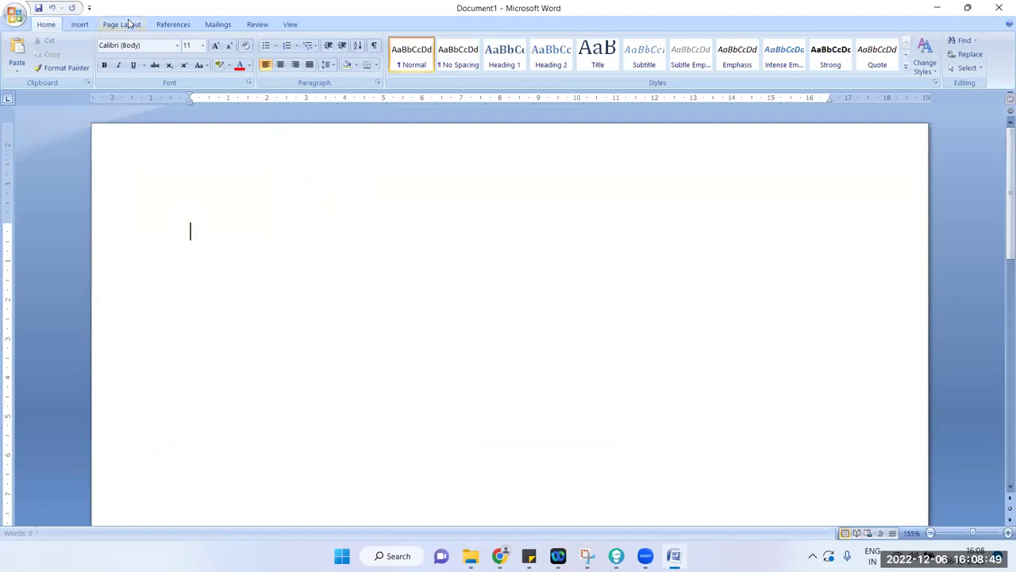
Draw an isosceles triangle shape about 7.1 cm wide and 5.6 cm high in the middle of the blank page.
click(217, 24)
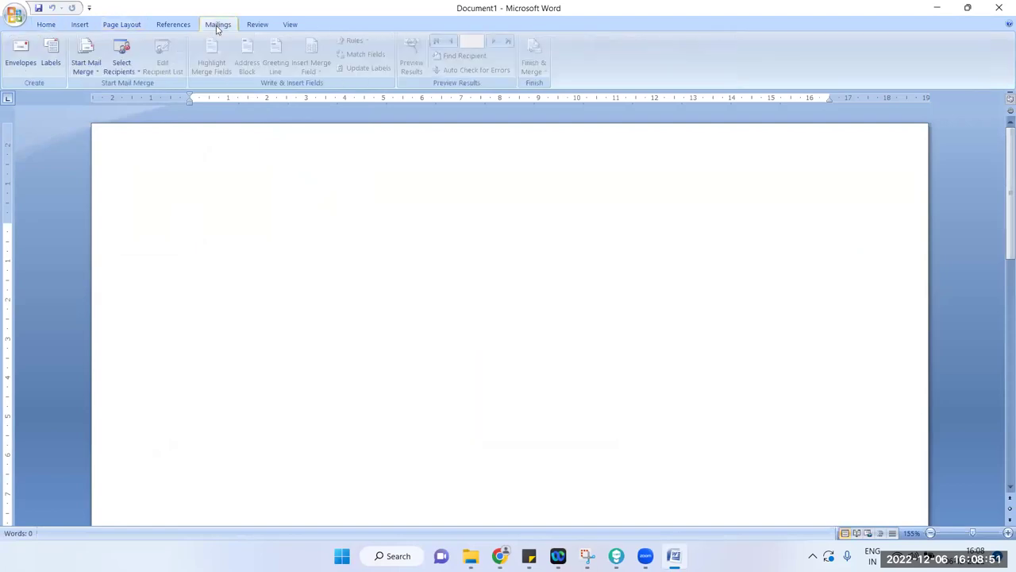
click(81, 25)
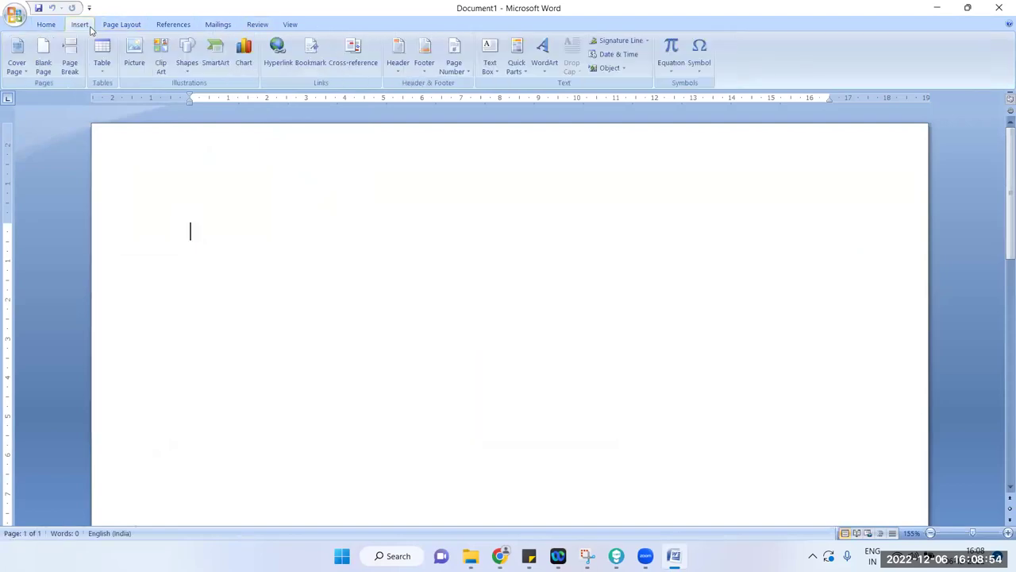
click(185, 68)
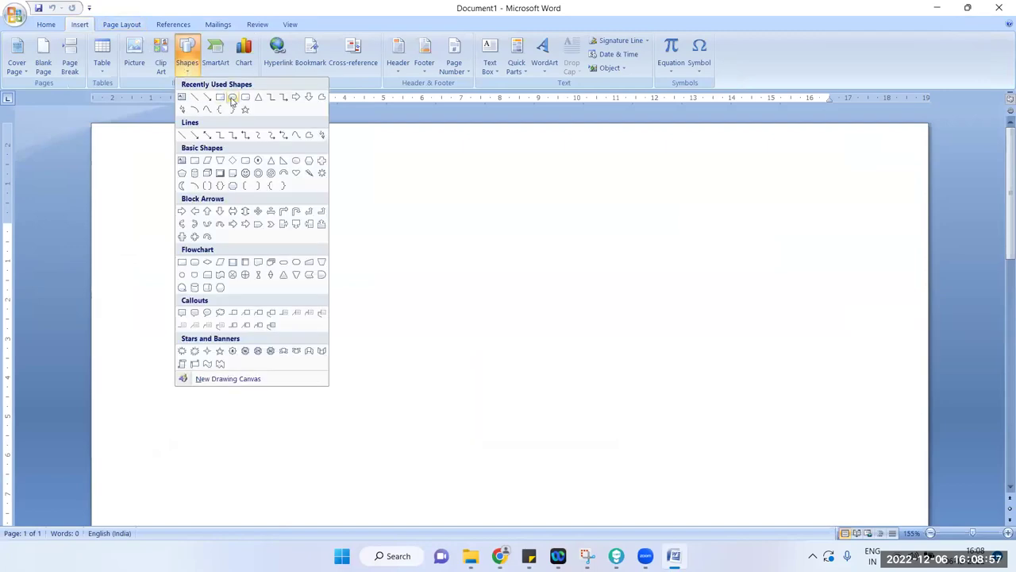
click(257, 98)
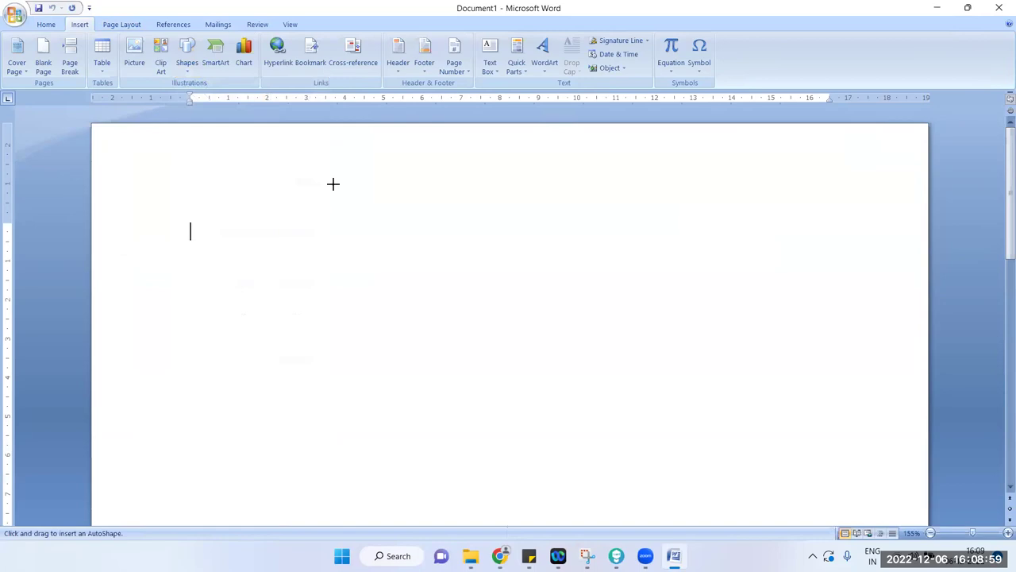
mouse_move(347, 209)
mouse_down()
mouse_move(466, 363)
mouse_move(633, 403)
mouse_move(622, 425)
mouse_up()
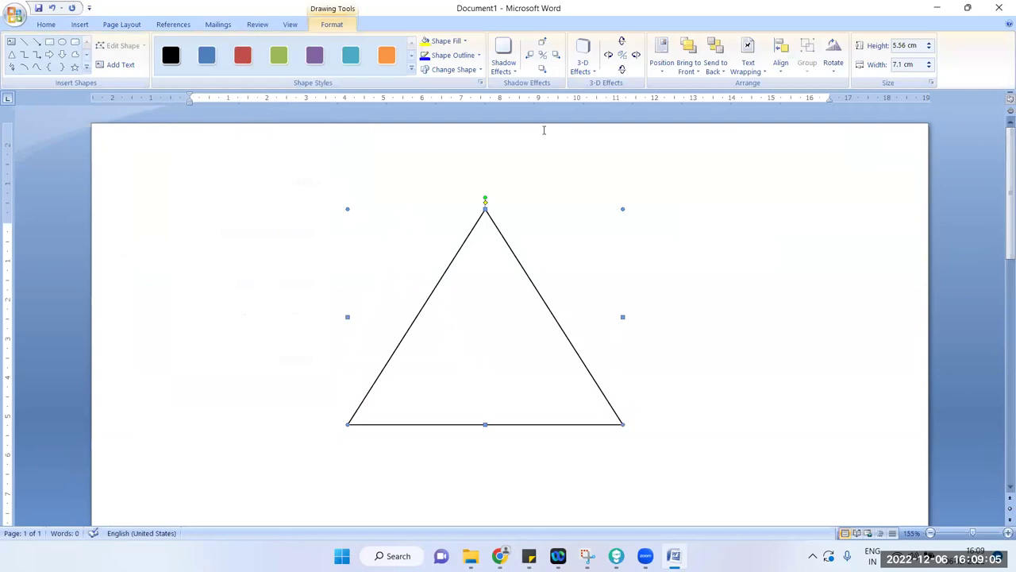
Set the outline weight of the triangle shape to 6 pt.
click(445, 42)
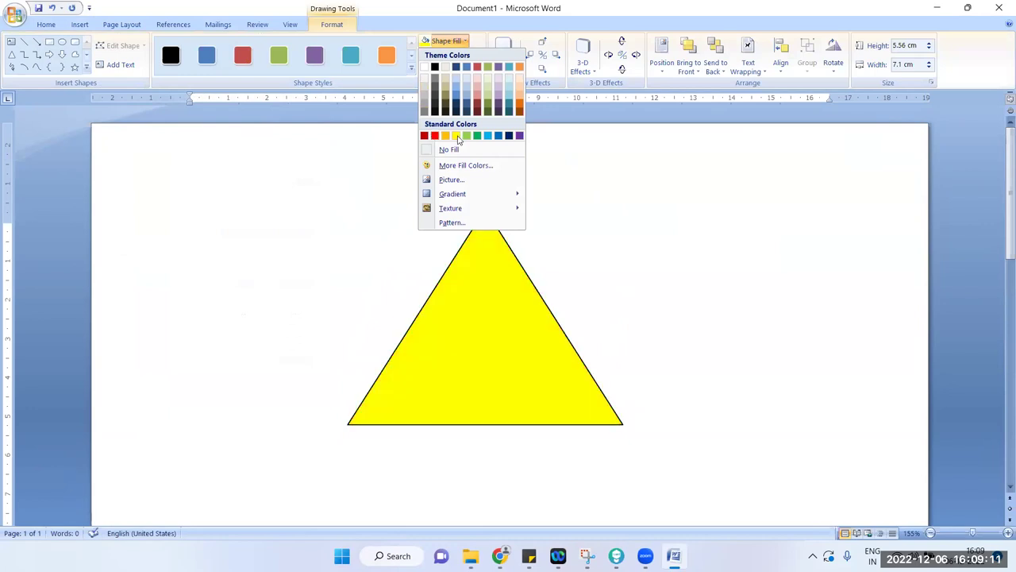
click(467, 41)
click(454, 56)
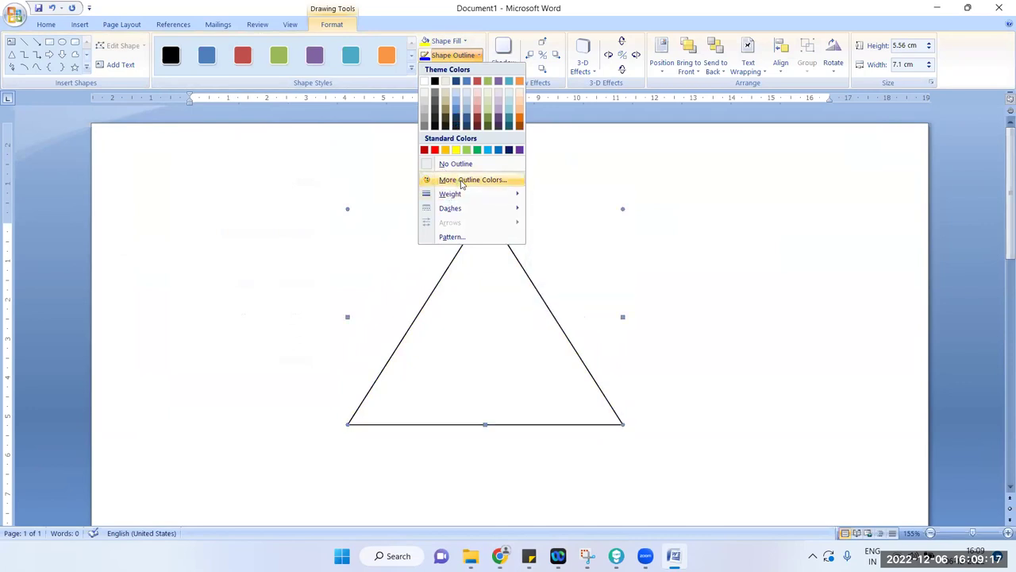
mouse_move(528, 197)
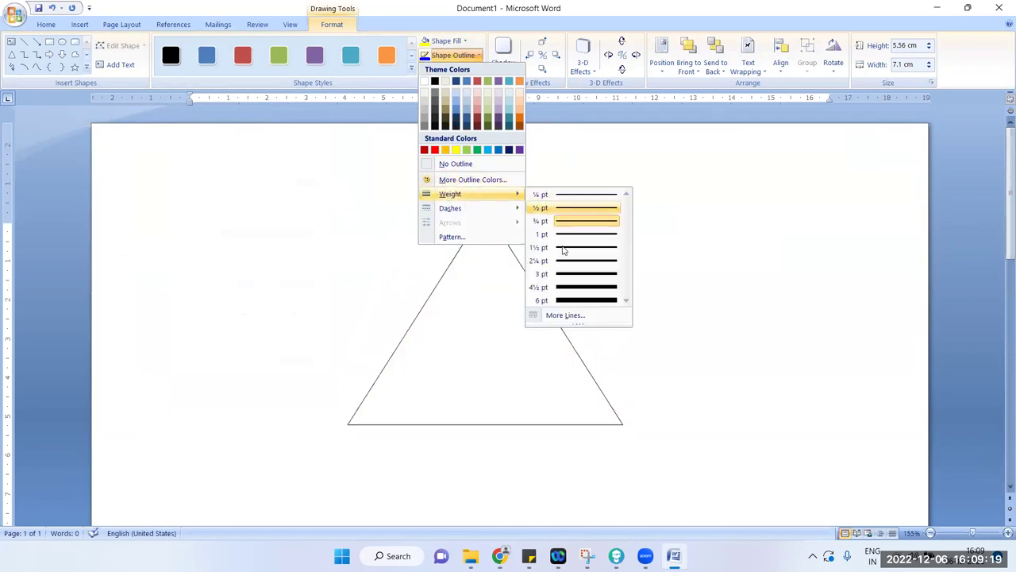
click(570, 300)
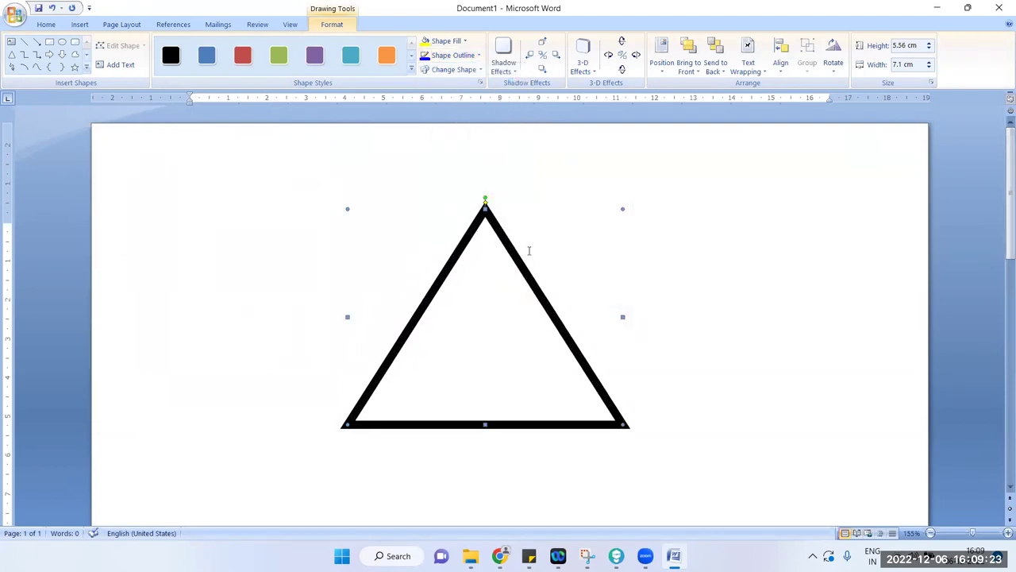
Preview standard outline colours on the triangle without applying one, and deselect the shape.
click(453, 54)
mouse_move(476, 208)
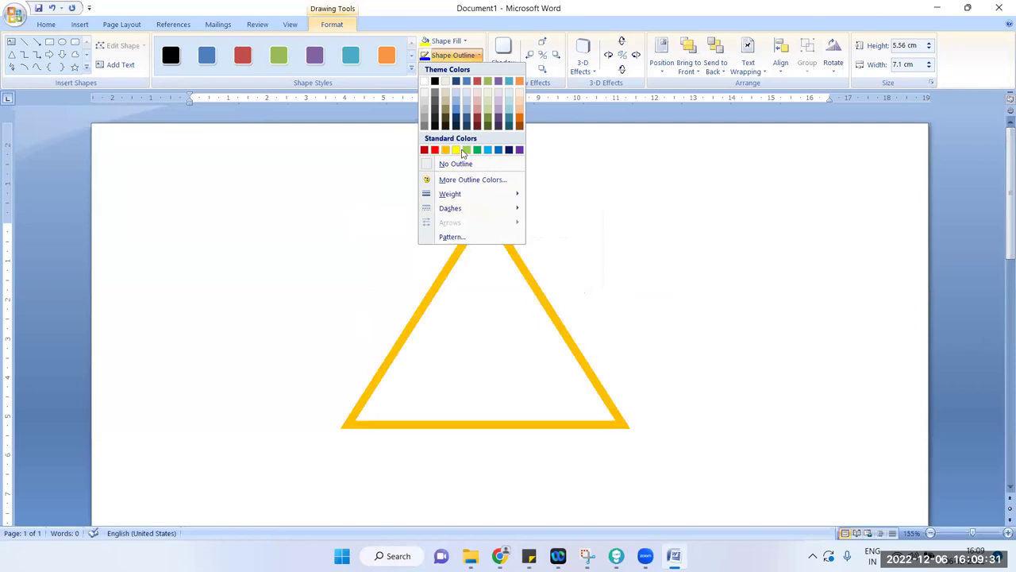
click(473, 60)
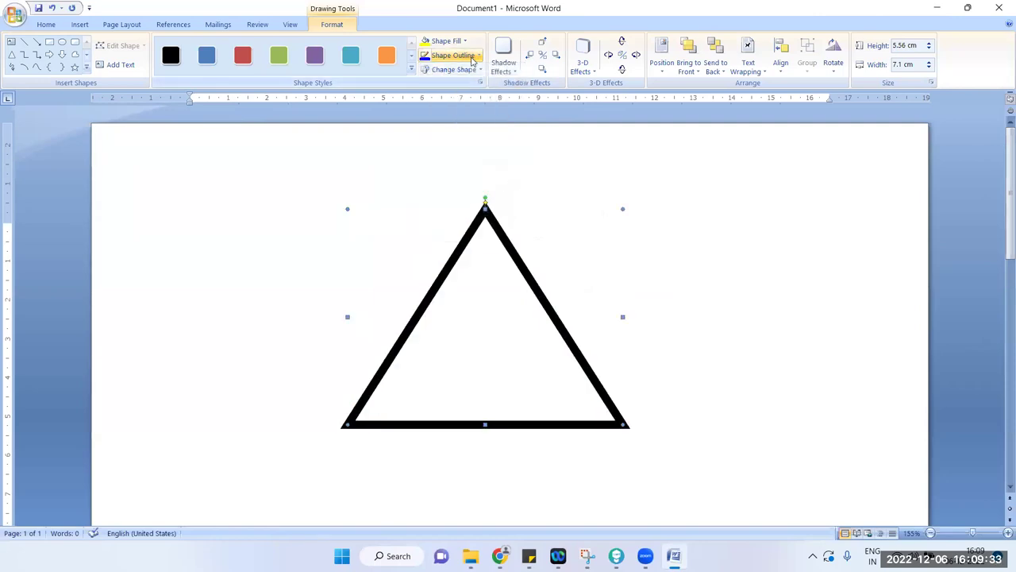
click(340, 227)
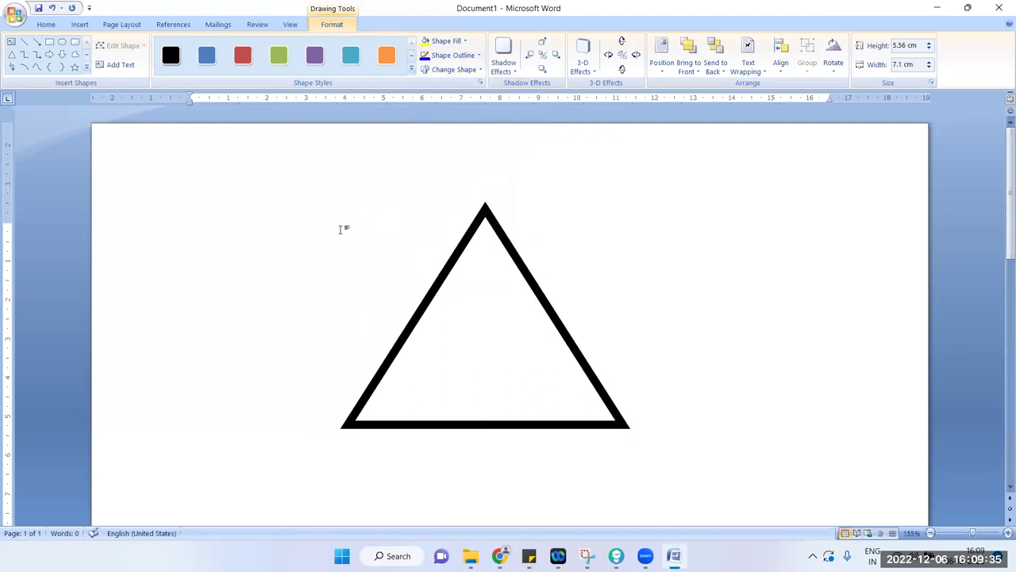
Rotate the triangle by roughly half a turn so that its apex points downward.
click(511, 285)
drag(453, 198, 404, 273)
click(714, 188)
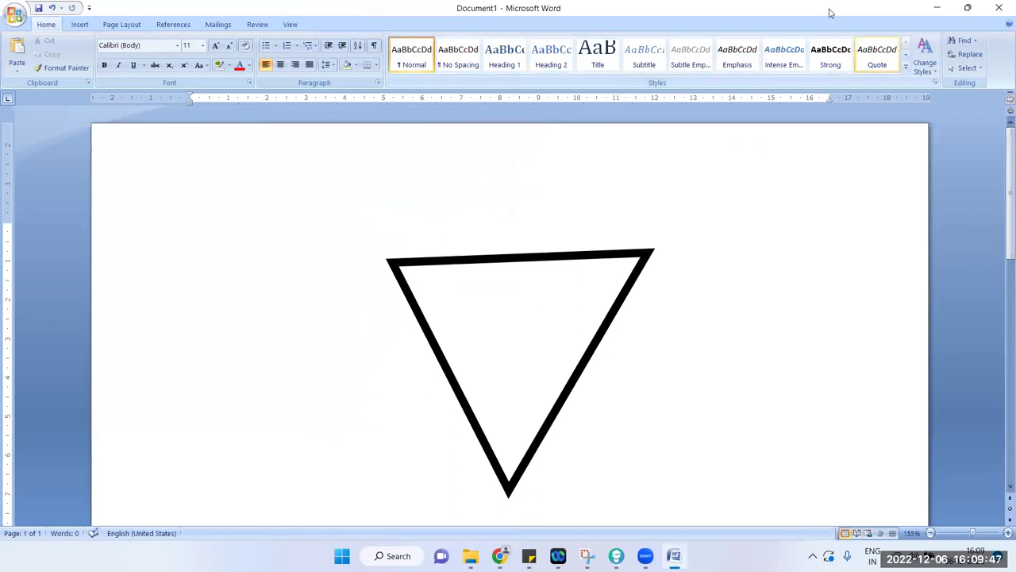
Close the Word document and, back in Chrome, close the triangle image search tab.
double_click(702, 13)
click(610, 11)
click(510, 308)
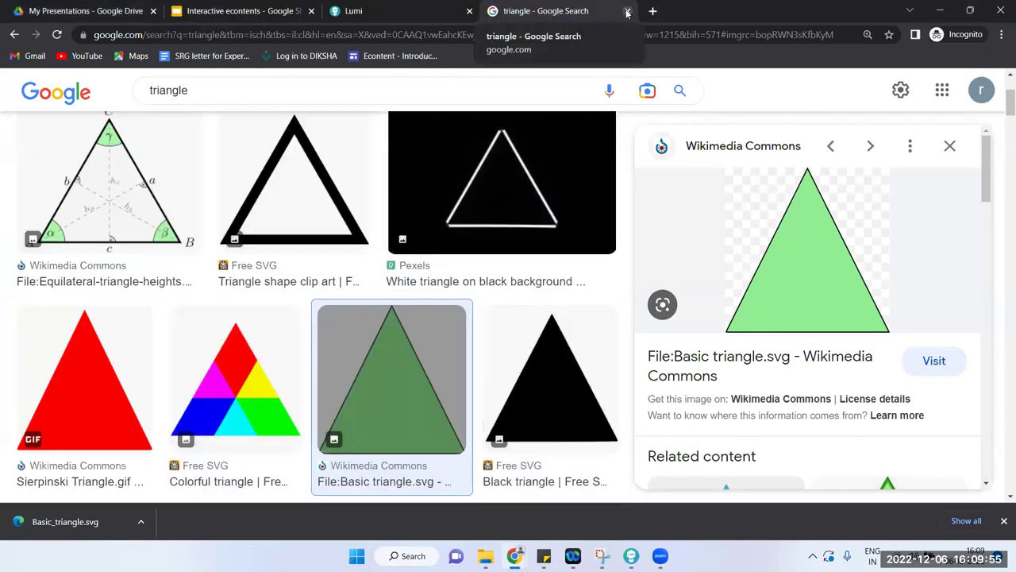
click(627, 11)
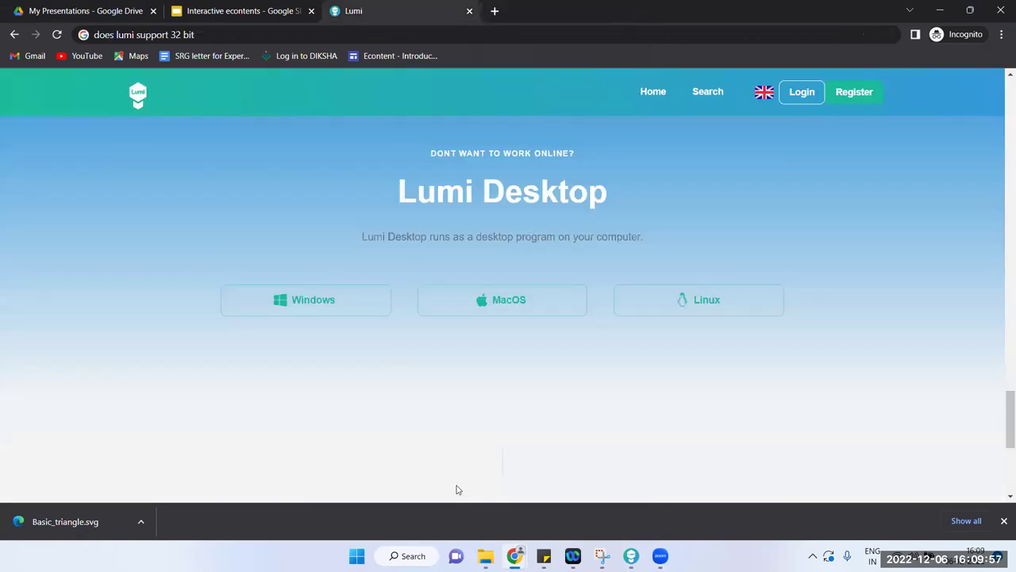
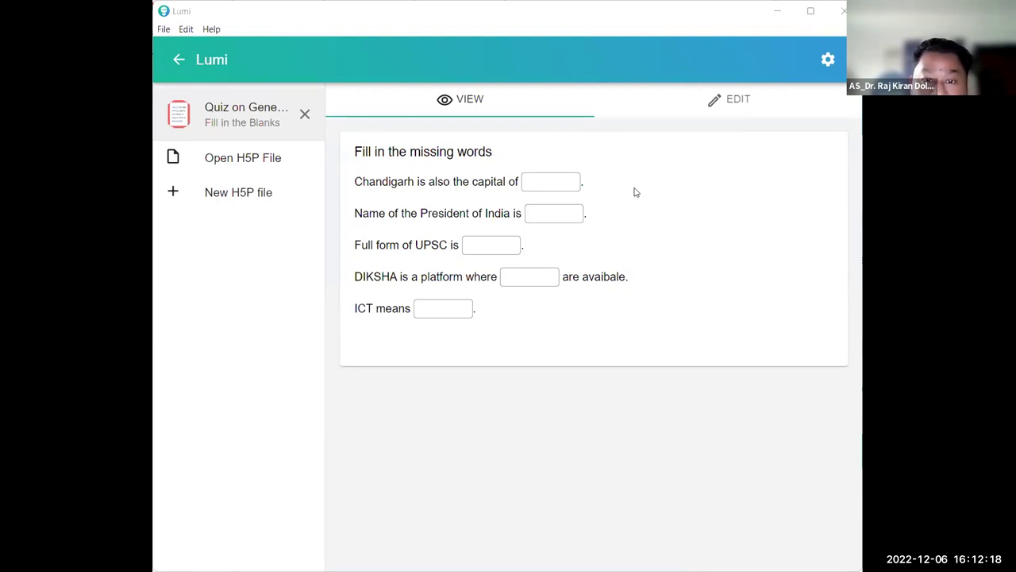
In Lumi's Fill in the Blanks quiz, answer the Chandigarh blank with "Haryana" and reload the preview to clear it.
click(569, 177)
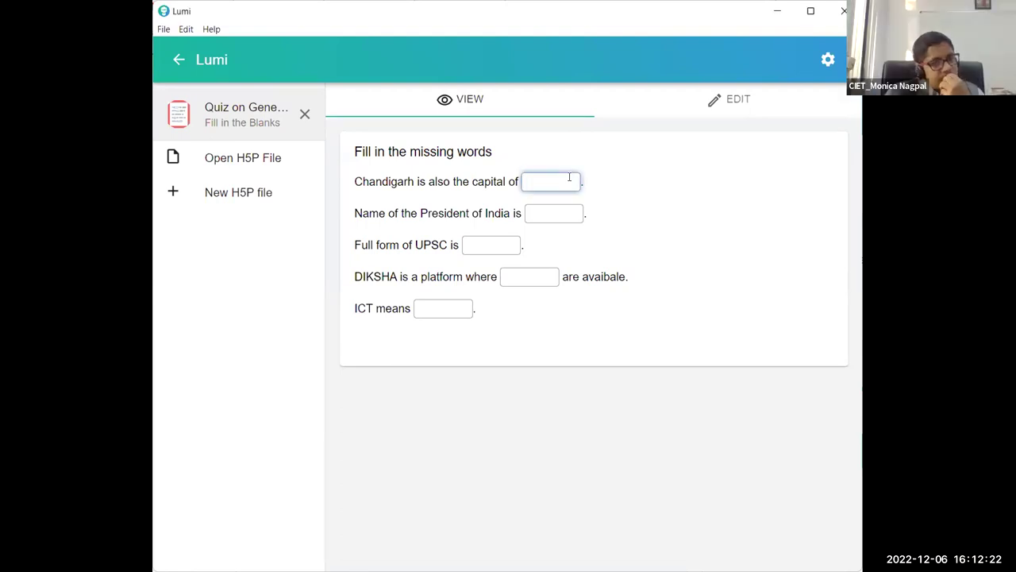
text(Haryana)
click(577, 212)
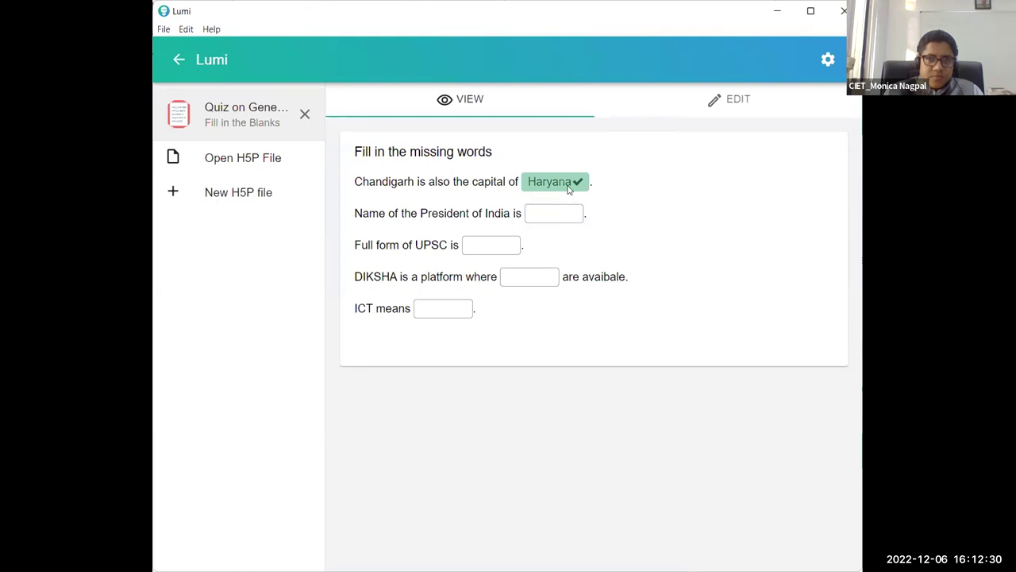
click(716, 102)
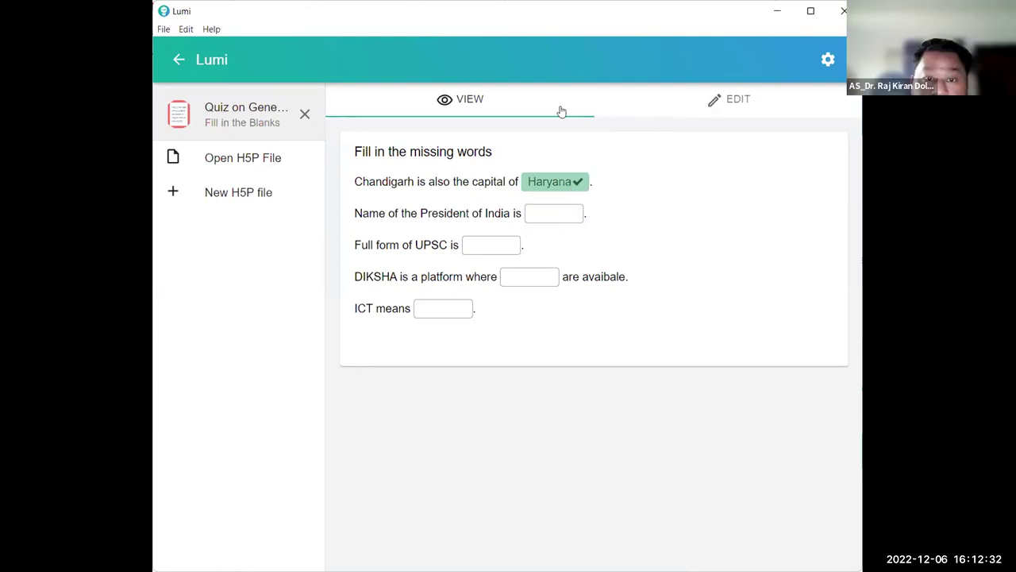
click(476, 102)
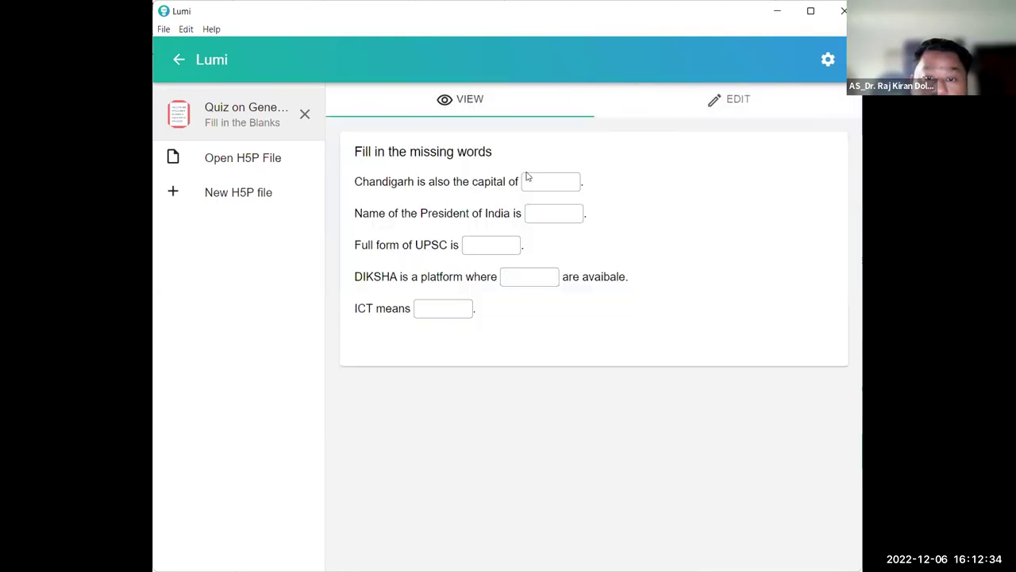
Answer the Chandigarh blank with "Punjab" and the President of India blank with "Smt. Draupadi Murmu".
click(528, 178)
text(Pun)
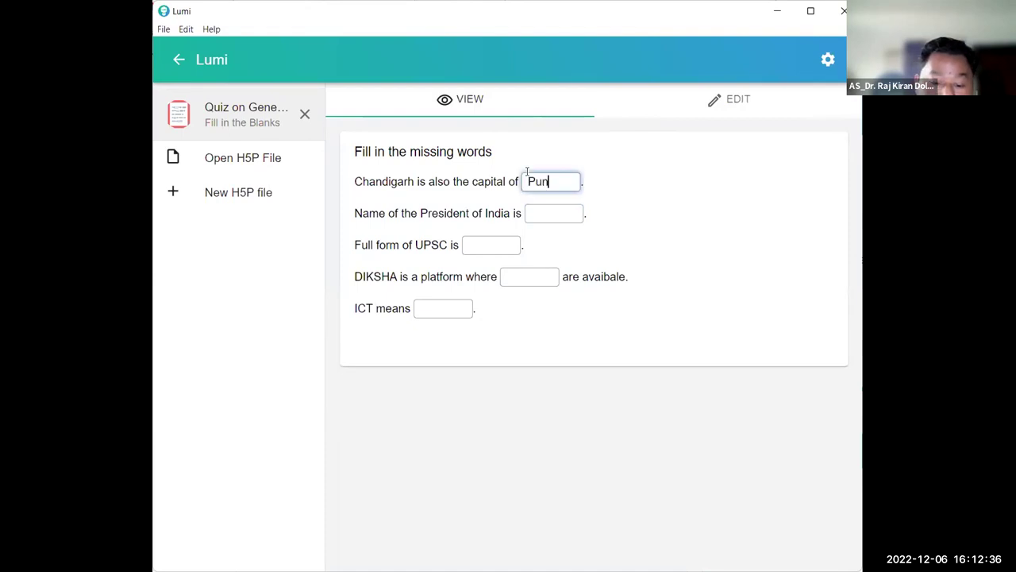
text(jab)
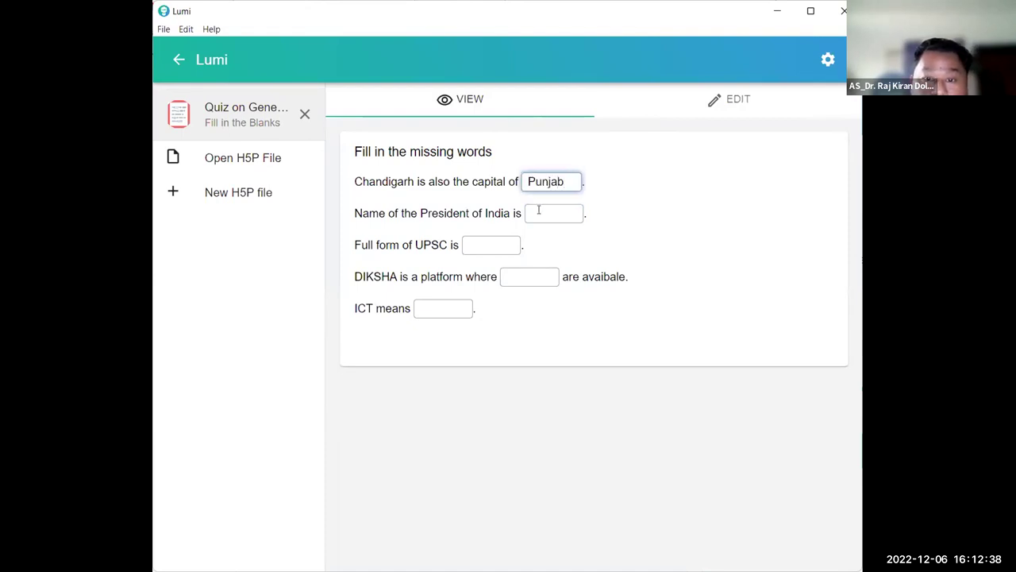
click(539, 209)
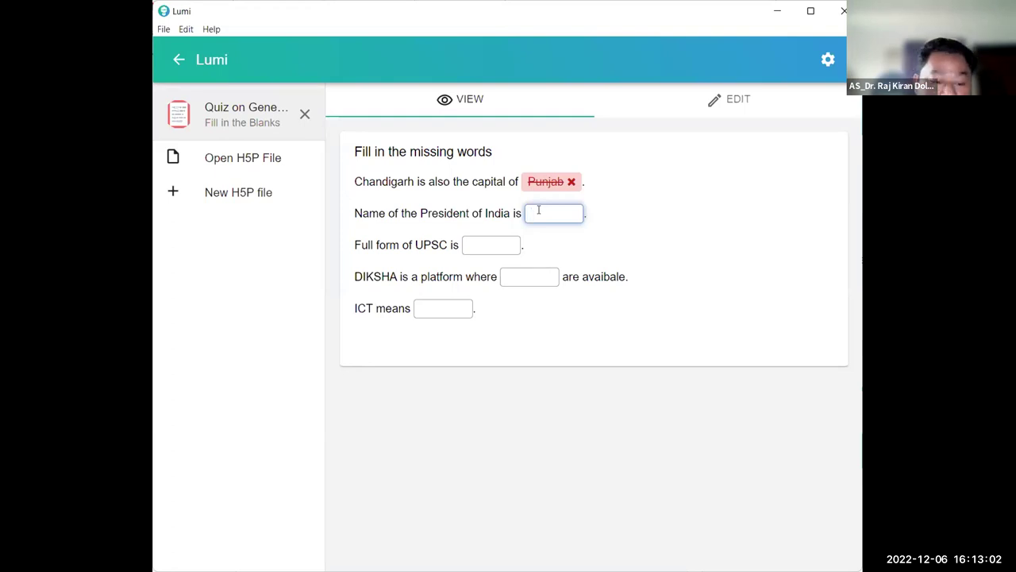
text(Smt.)
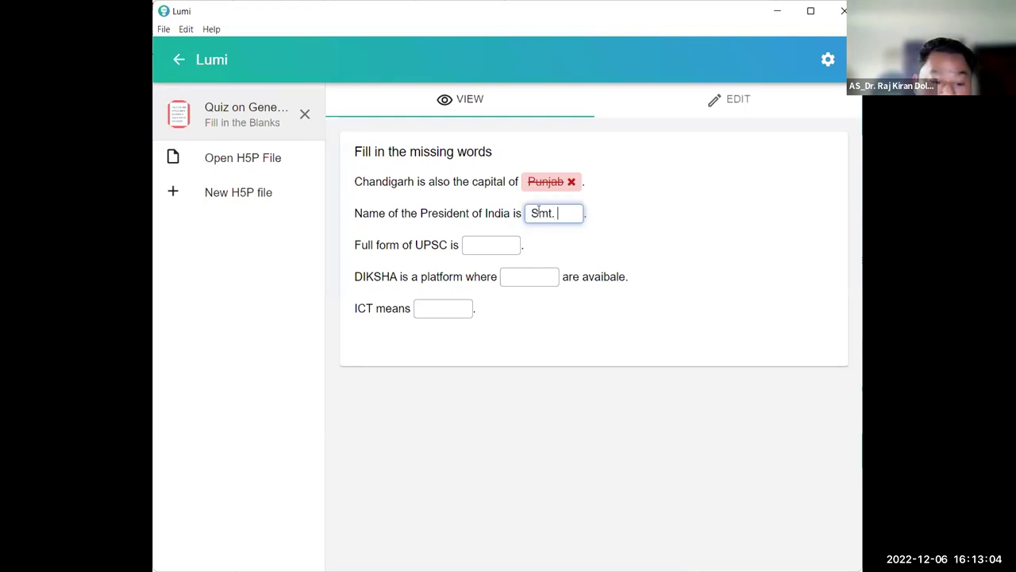
text( Draupadi Murmu)
Answer the blank for the full form of UPSC with "assam public service commission".
click(486, 242)
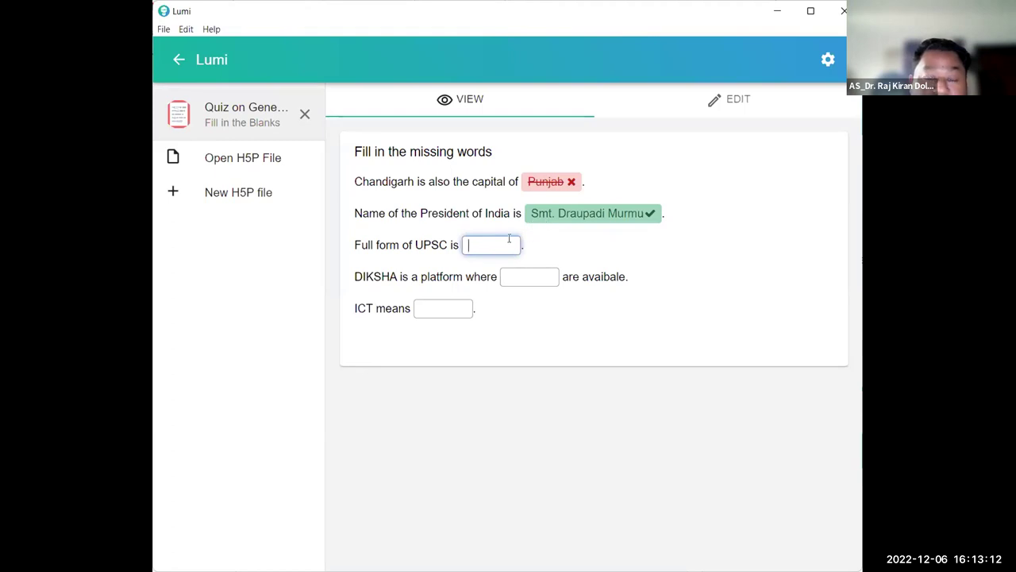
text(assam)
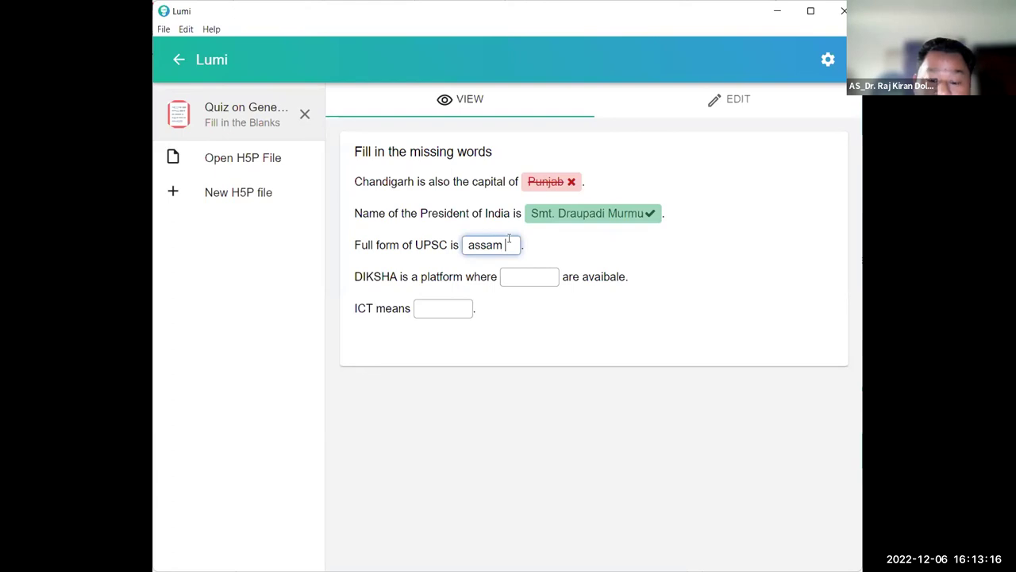
text( public)
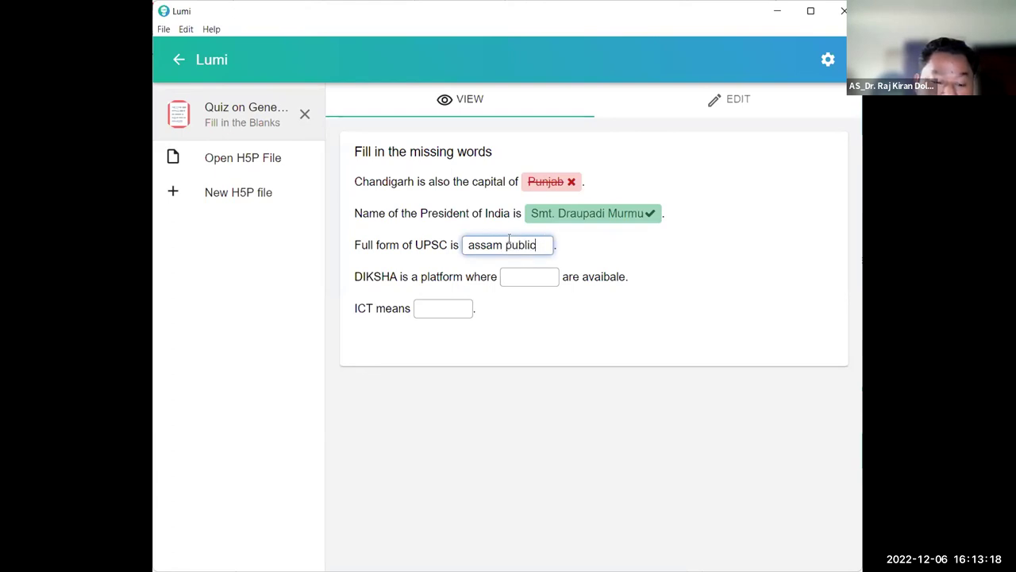
text( srvice)
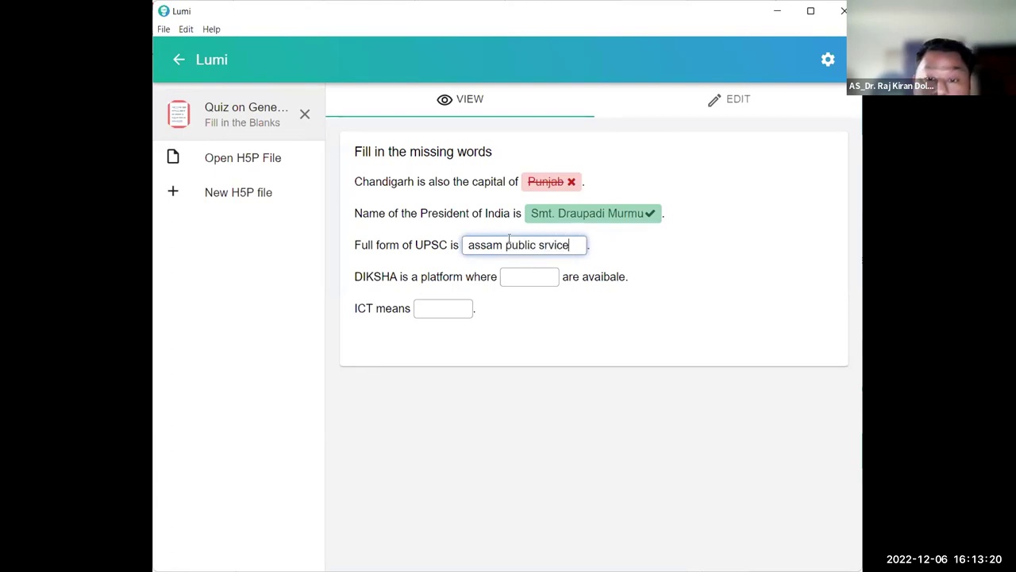
key(BackSpace)
key(BackSpace)
key(BackSpace)
key(BackSpace)
key(BackSpace)
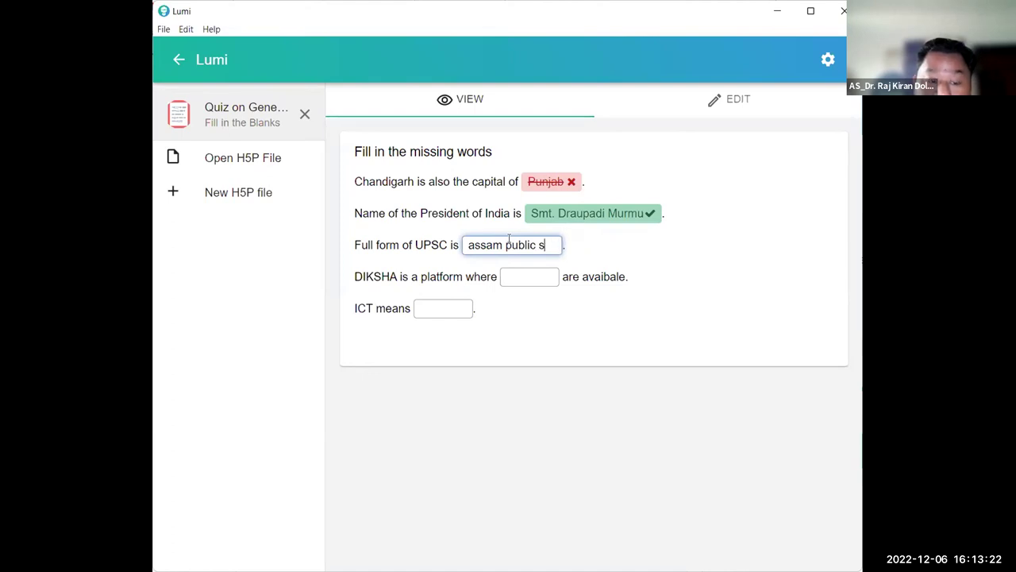
text(ervice)
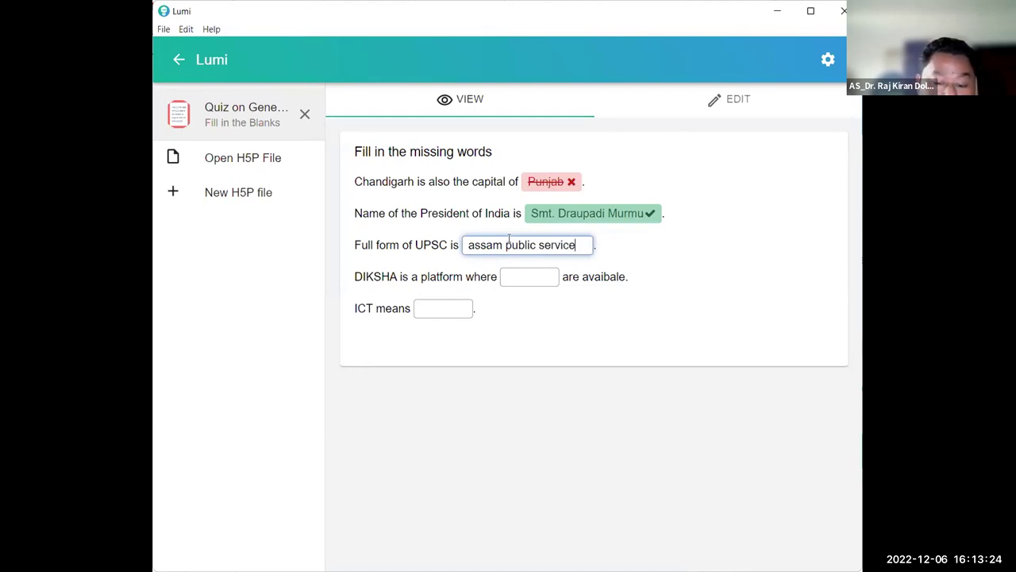
text( commission)
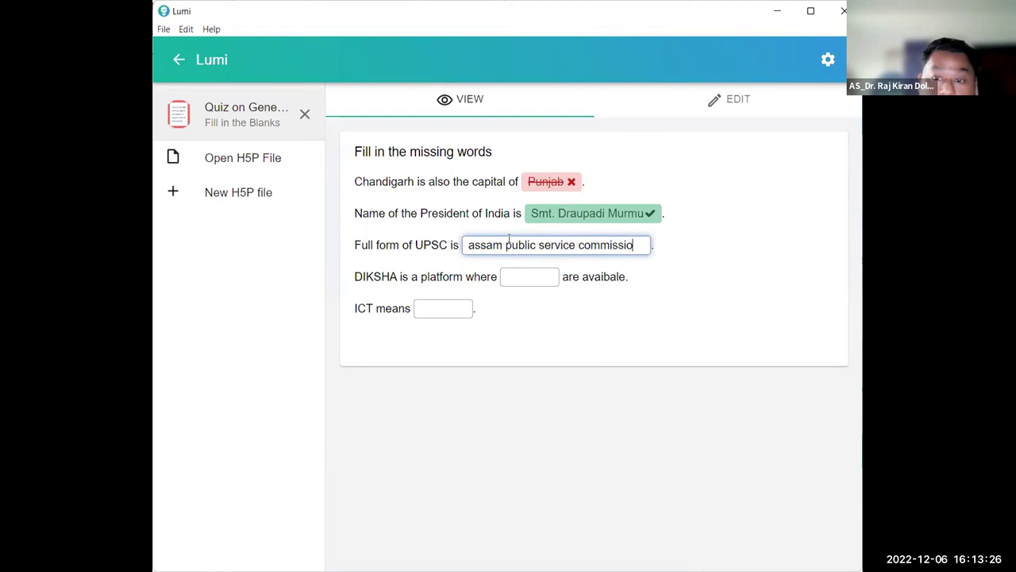
click(509, 275)
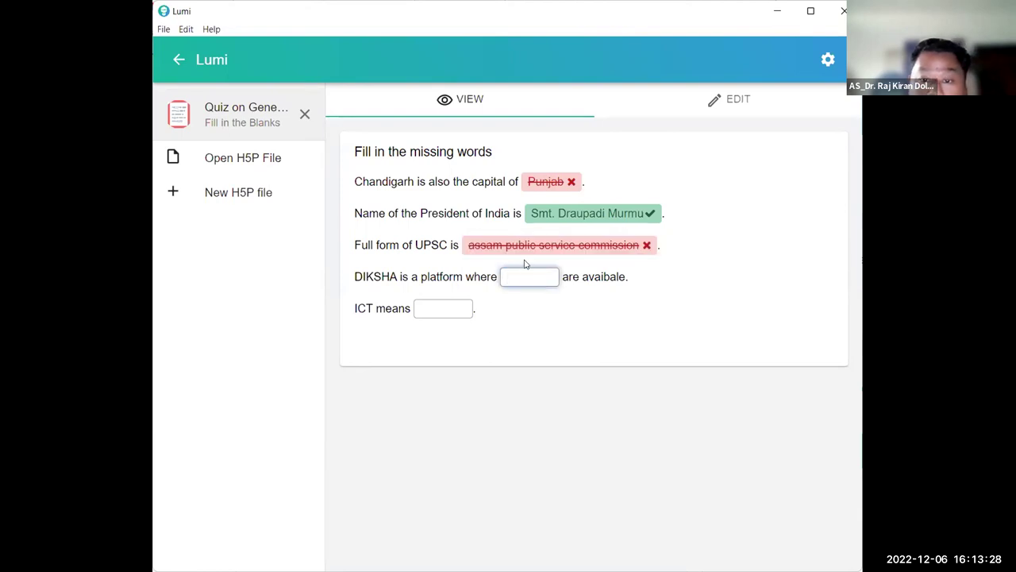
click(532, 245)
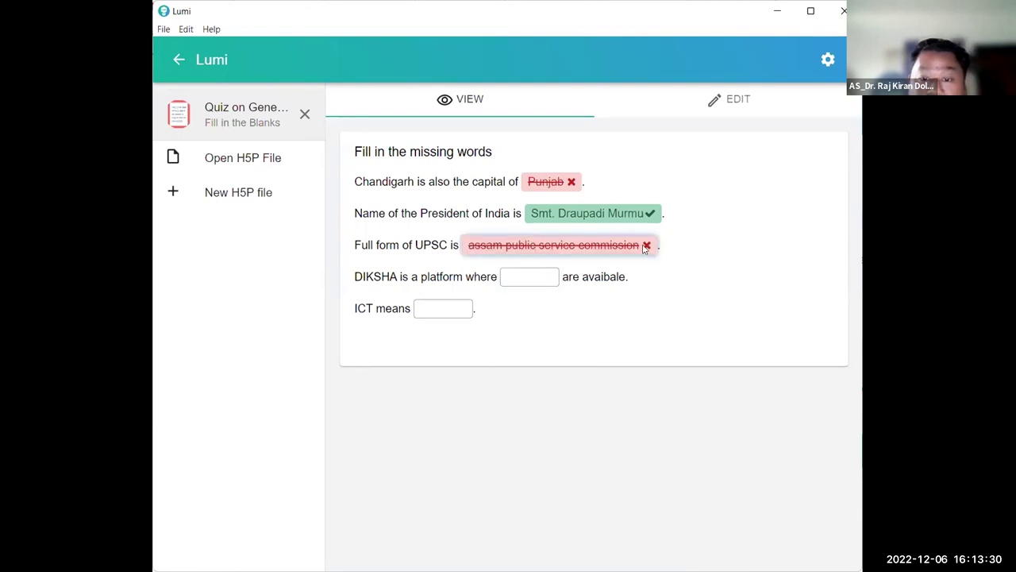
Answer the DIKSHA blank with "educational contents" and the ICT blank with "informat", and submit the answer.
click(545, 273)
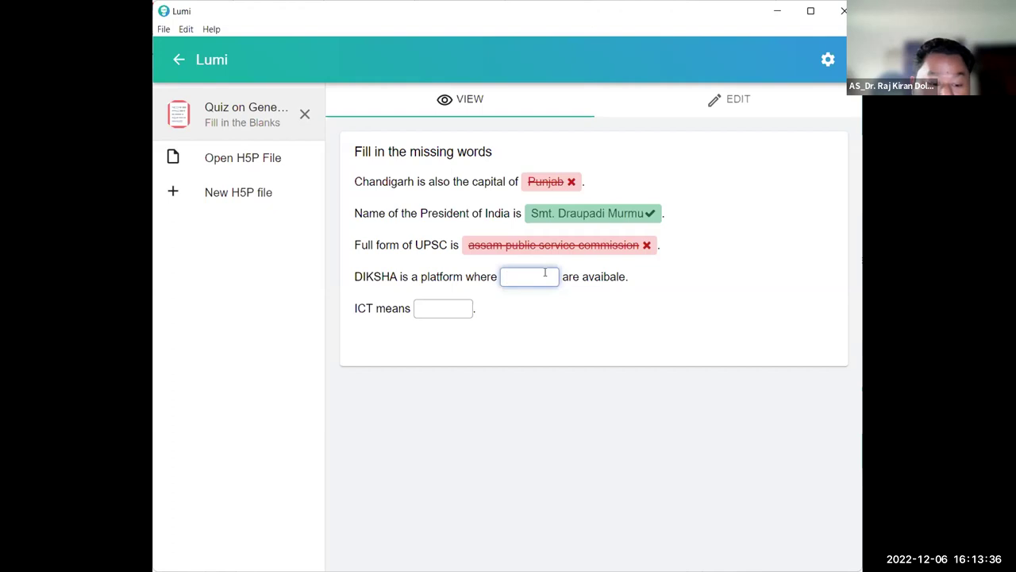
text(edu)
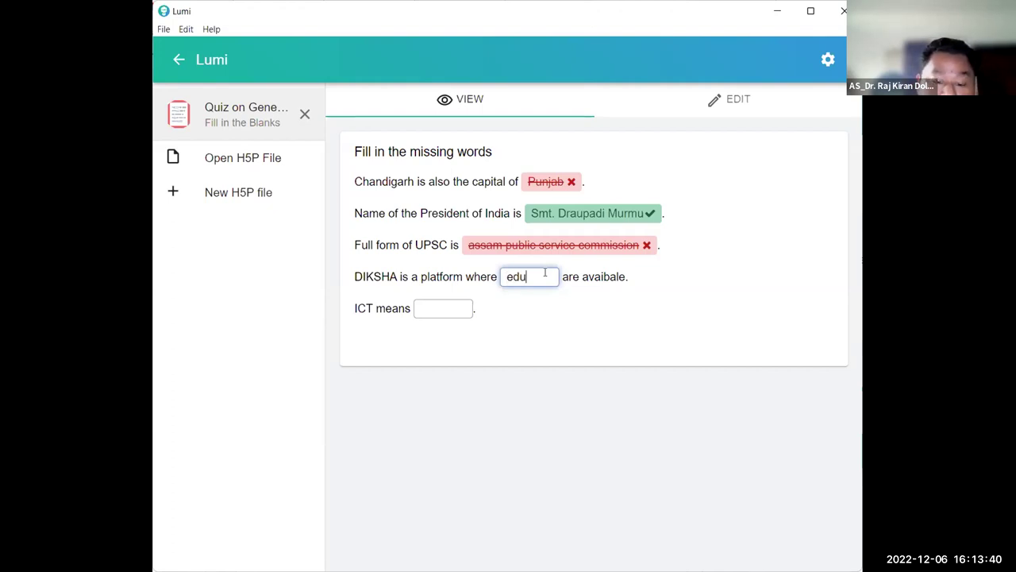
text(cational contents)
click(452, 309)
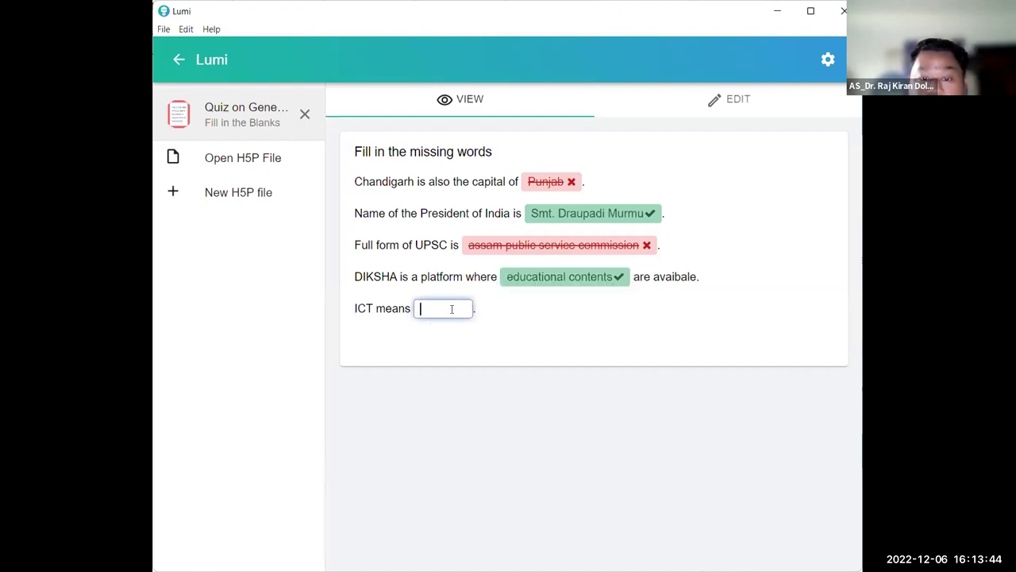
text(i)
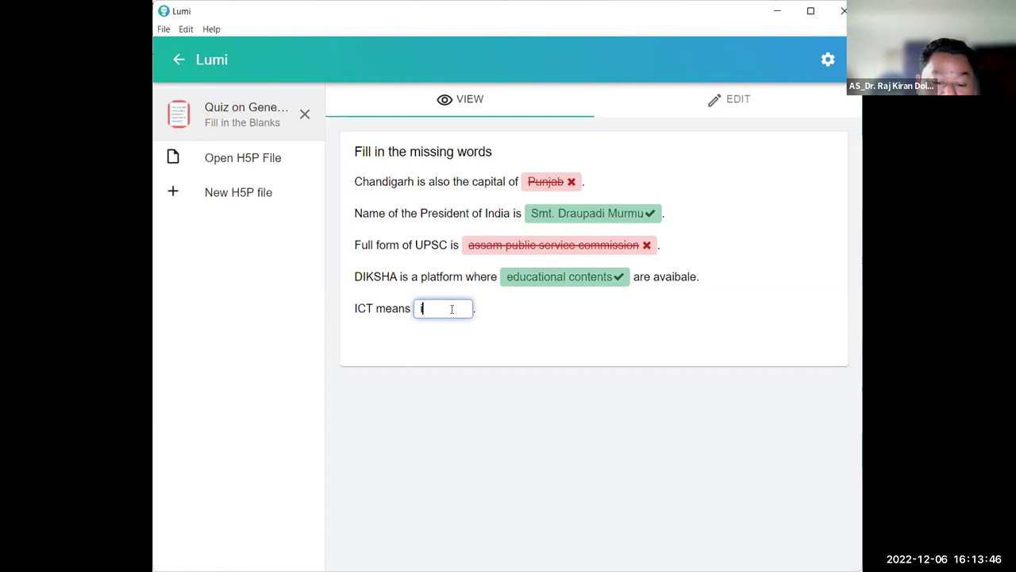
text(nformat)
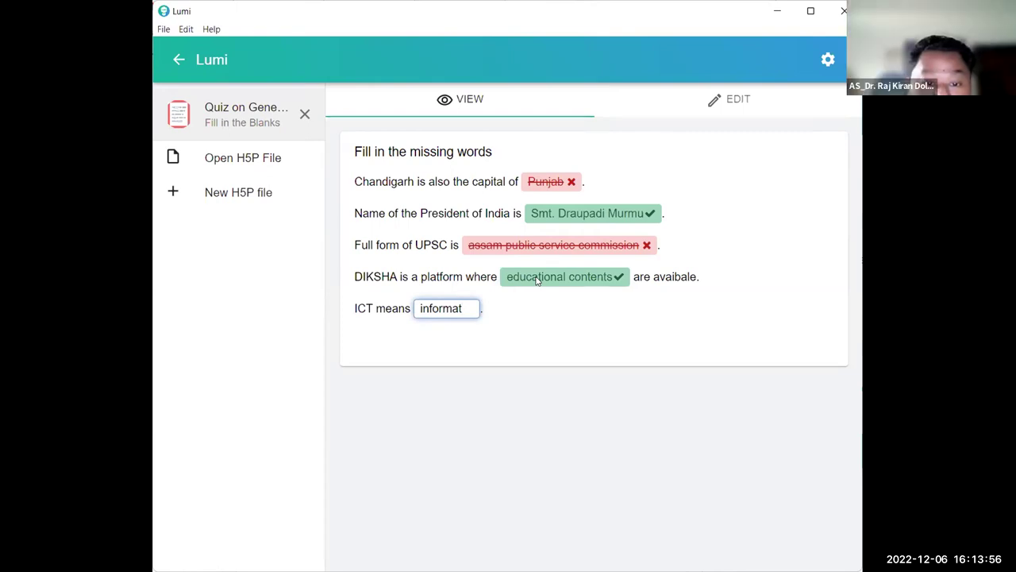
key(Return)
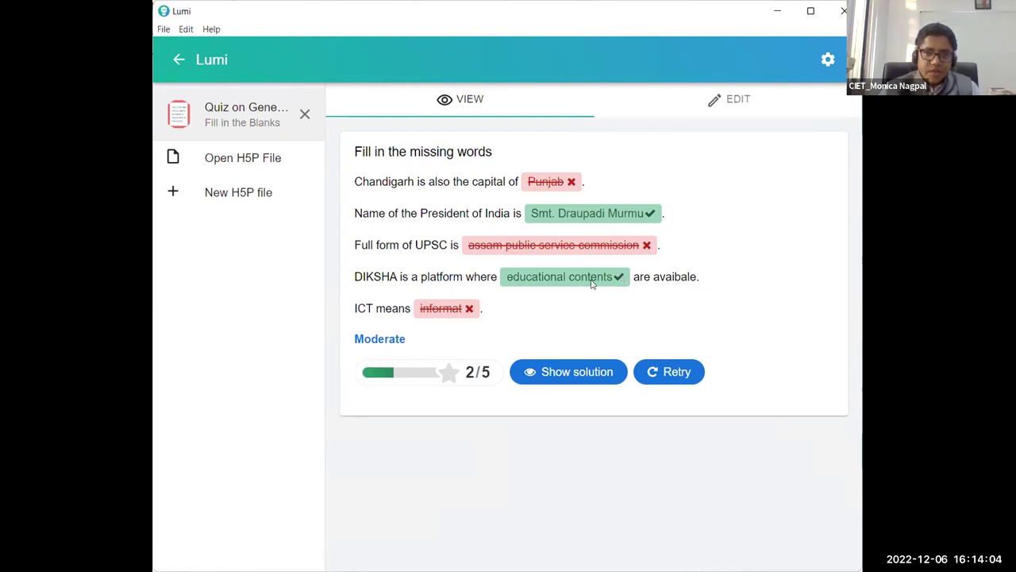
Reload the Fill in the Blanks quiz preview to clear all submitted answers.
click(722, 98)
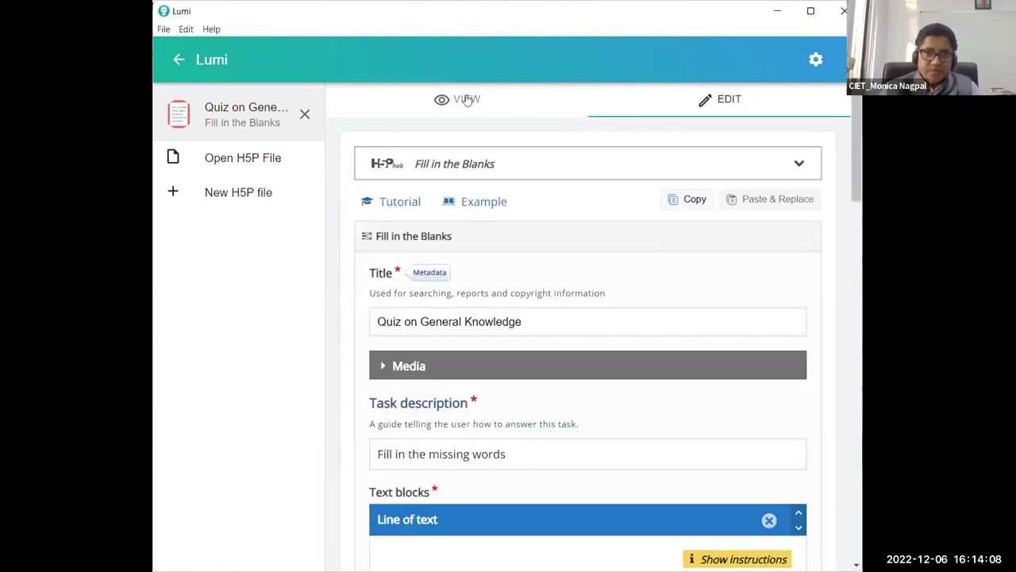
click(467, 99)
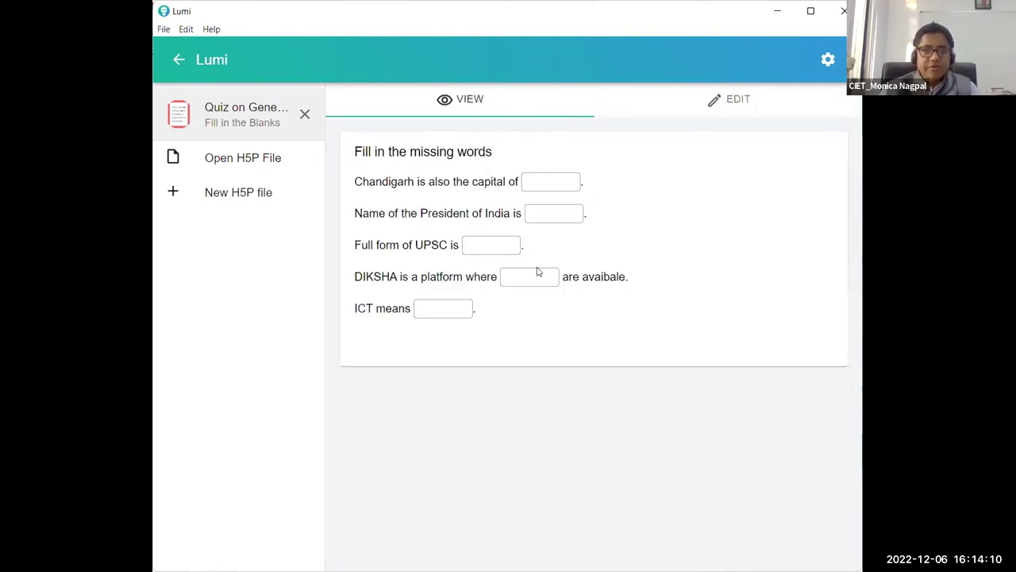
click(537, 269)
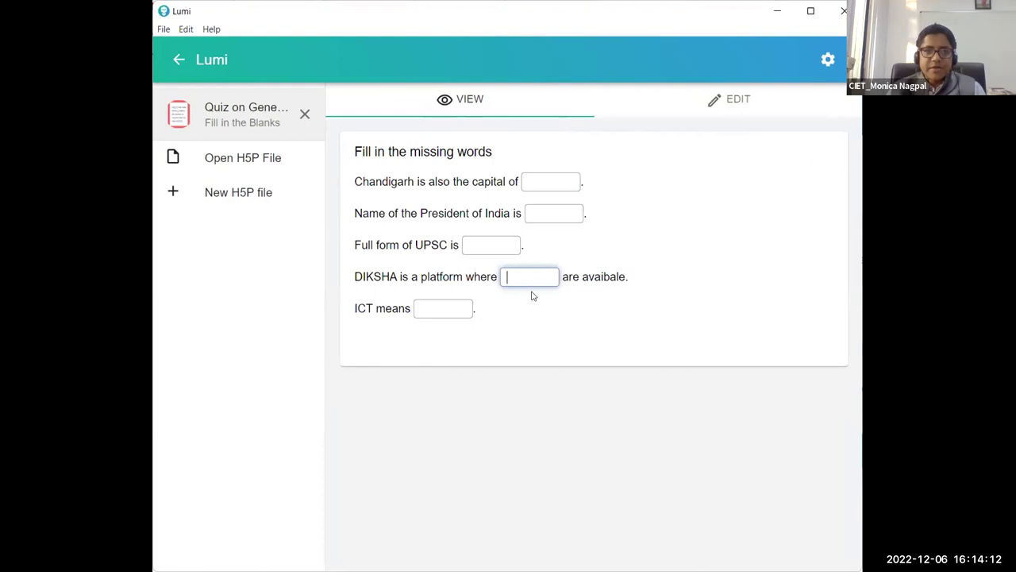
click(456, 306)
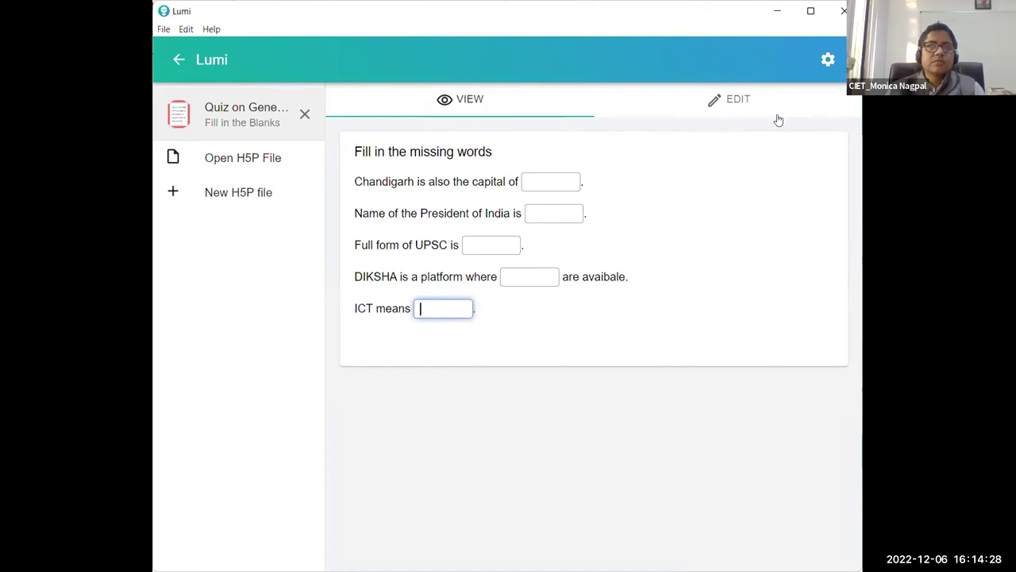
click(653, 102)
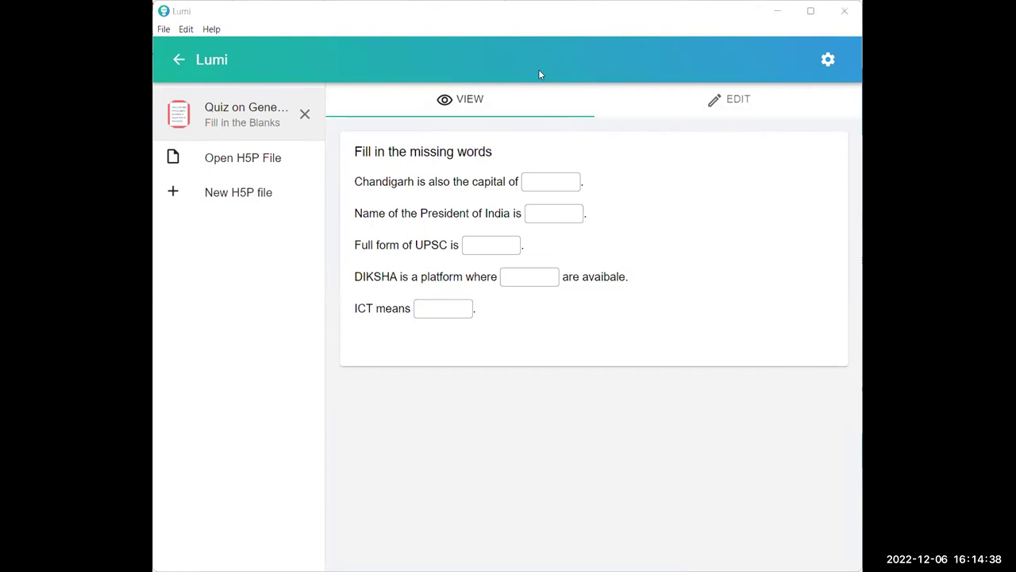
click(843, 12)
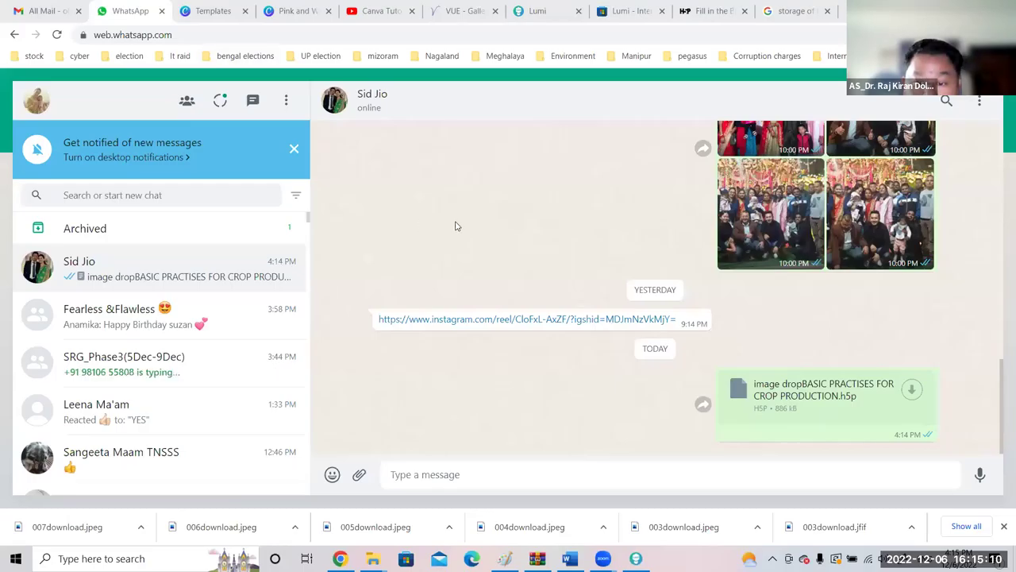
Leave the WhatsApp chat and the Day3 folder, and bring up the crop production Image Sequencing activity in Lumi.
click(794, 11)
key(alt+Tab)
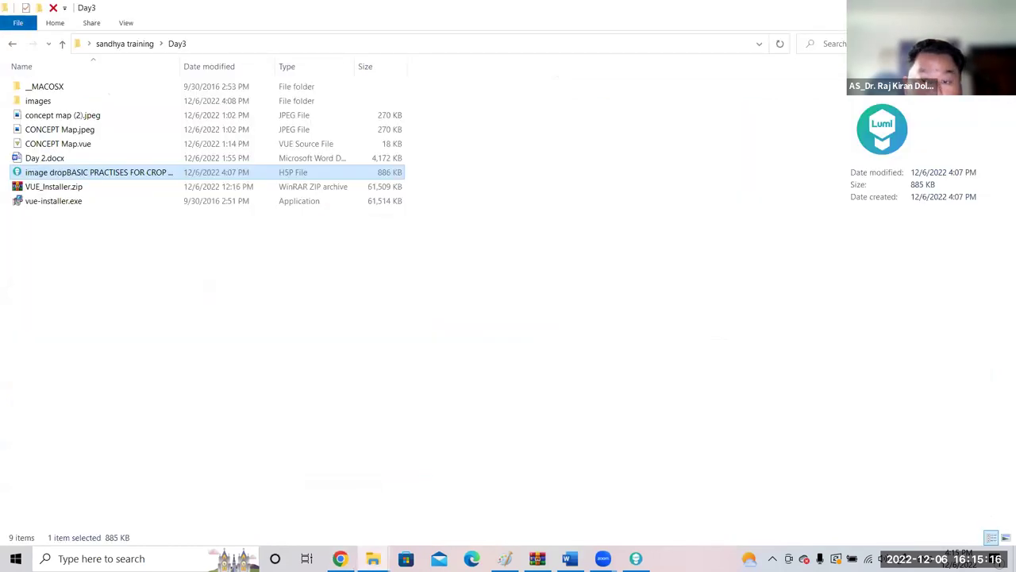
key(super+d)
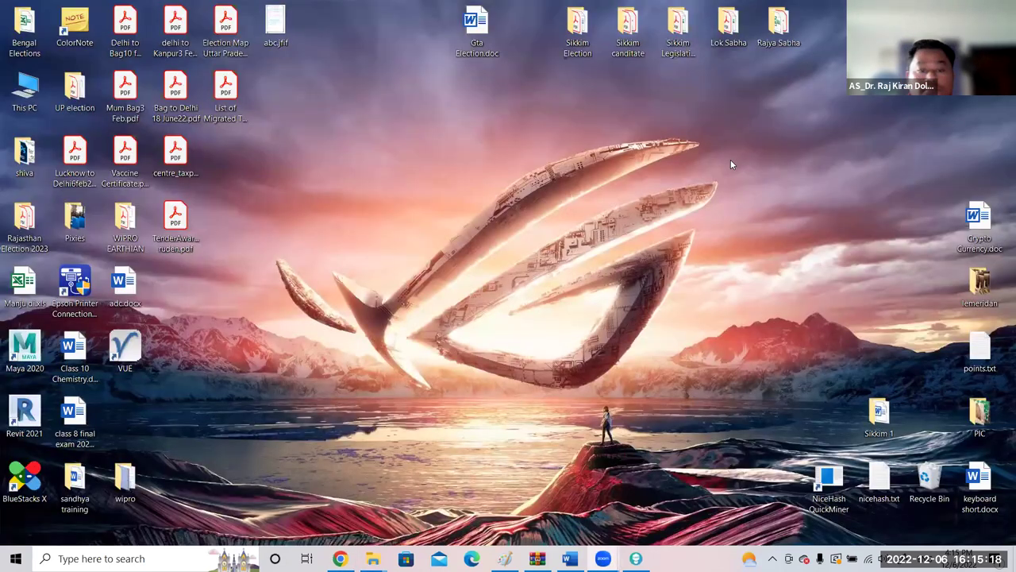
click(636, 558)
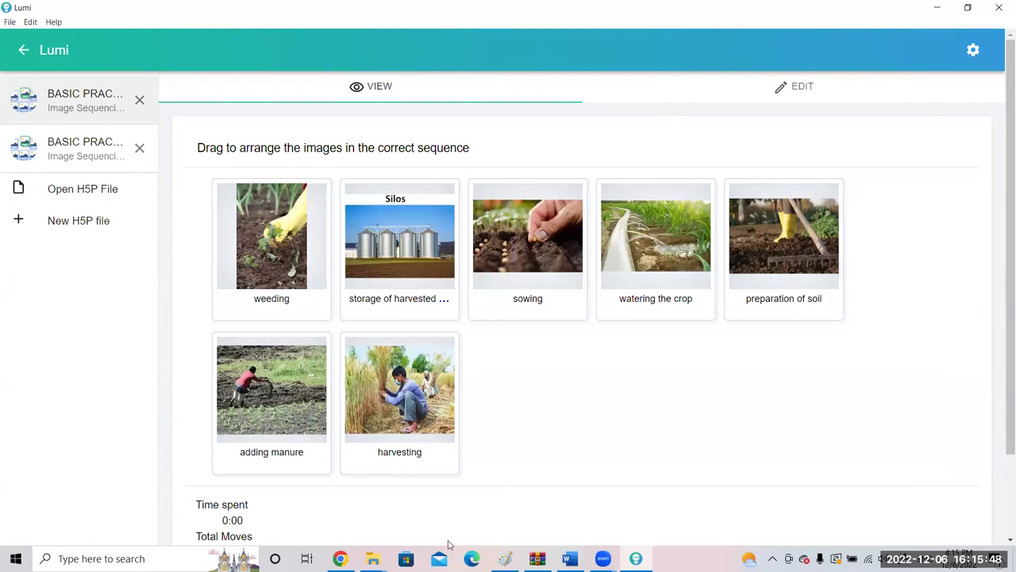
drag(469, 517, 379, 498)
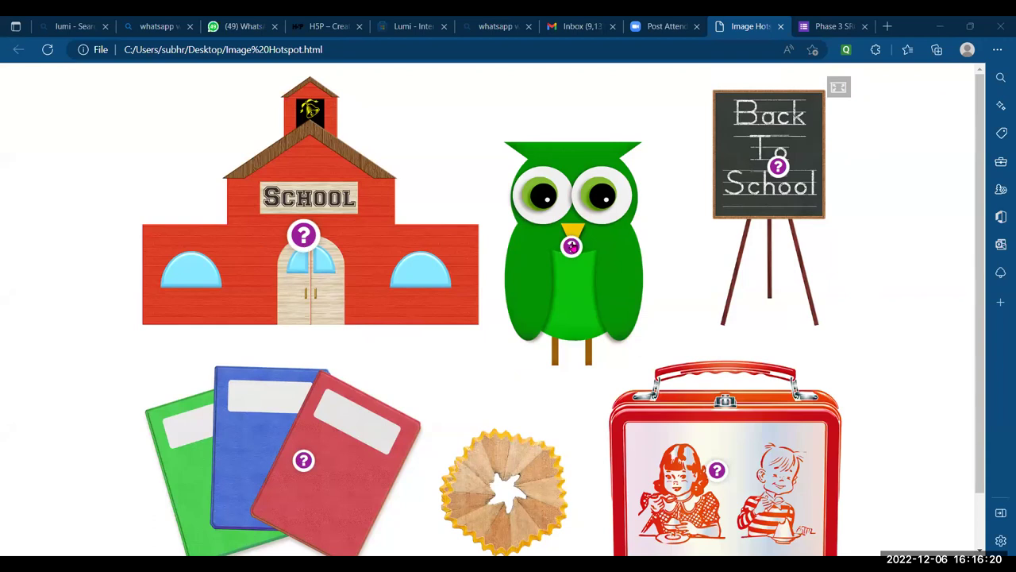
On the Image Hotspot page in the browser, view the school building's hotspot content and take a closer look at the owl's hotspot.
click(221, 52)
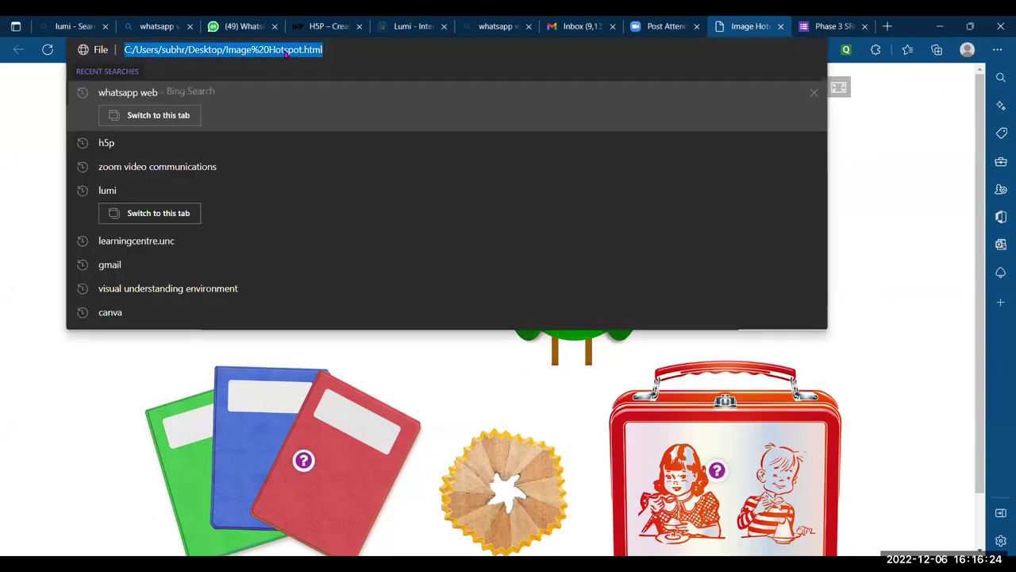
click(121, 362)
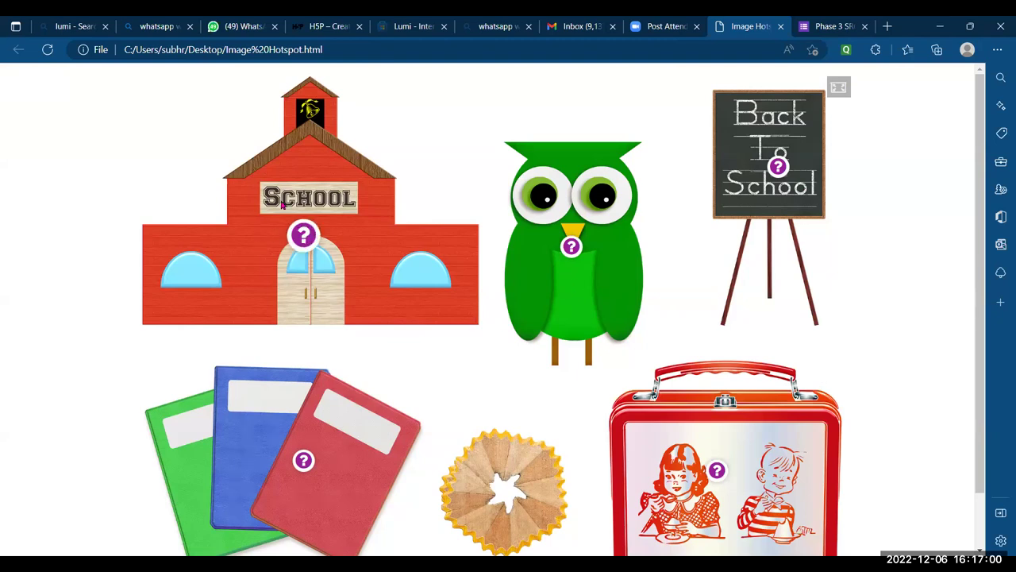
click(303, 241)
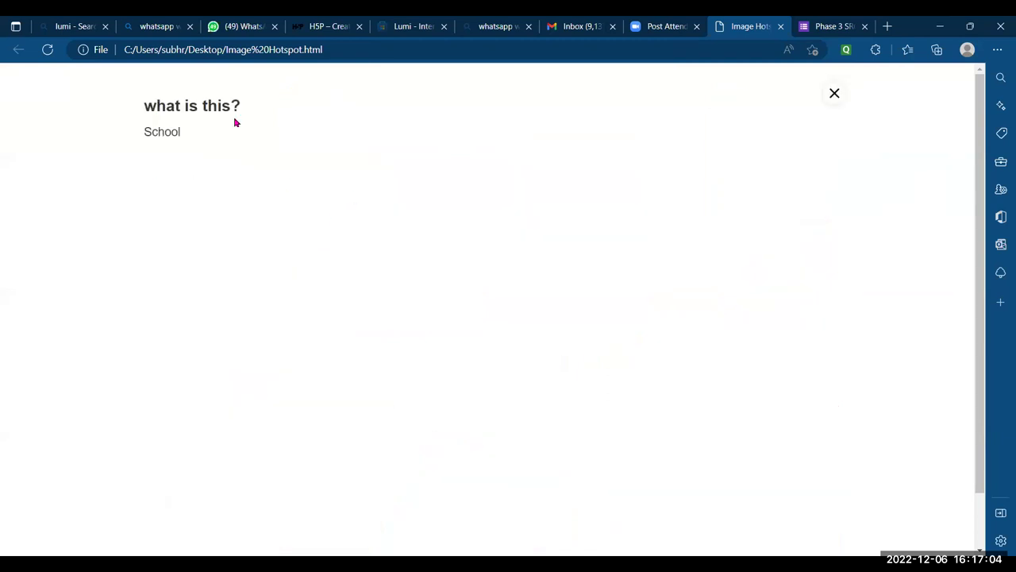
click(831, 96)
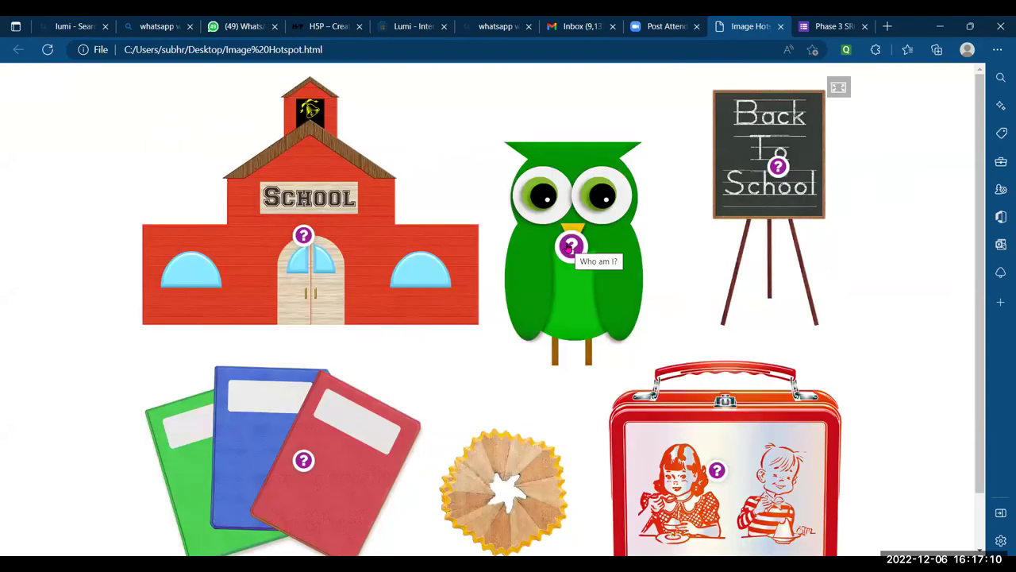
scroll(569, 248, up, 3)
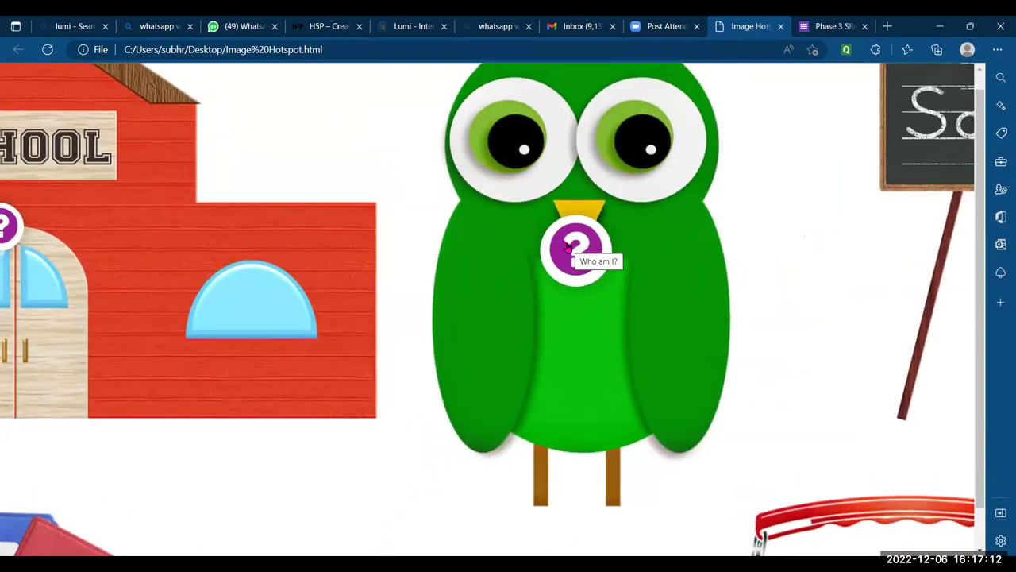
scroll(587, 264, down, 3)
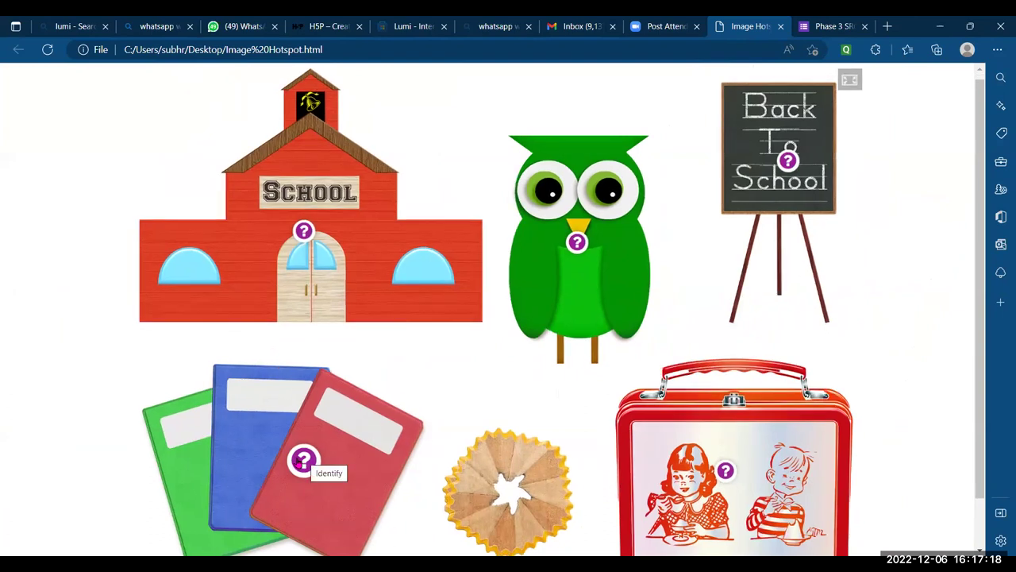
View the hotspot content of the notebooks, close it, and reveal the hotspot content of the red lunch box.
scroll(302, 460, up, 3)
scroll(302, 461, down, 2)
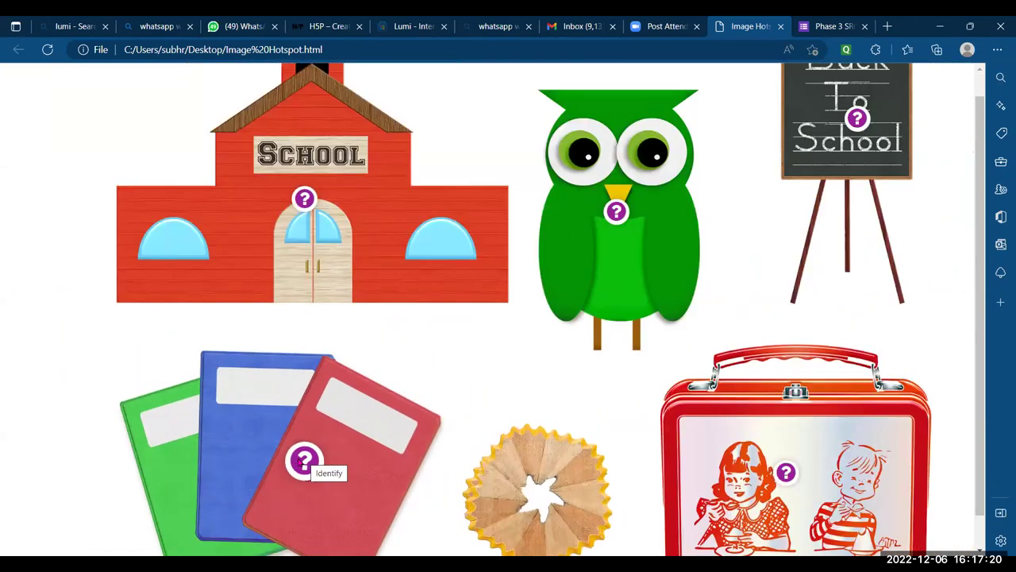
click(301, 460)
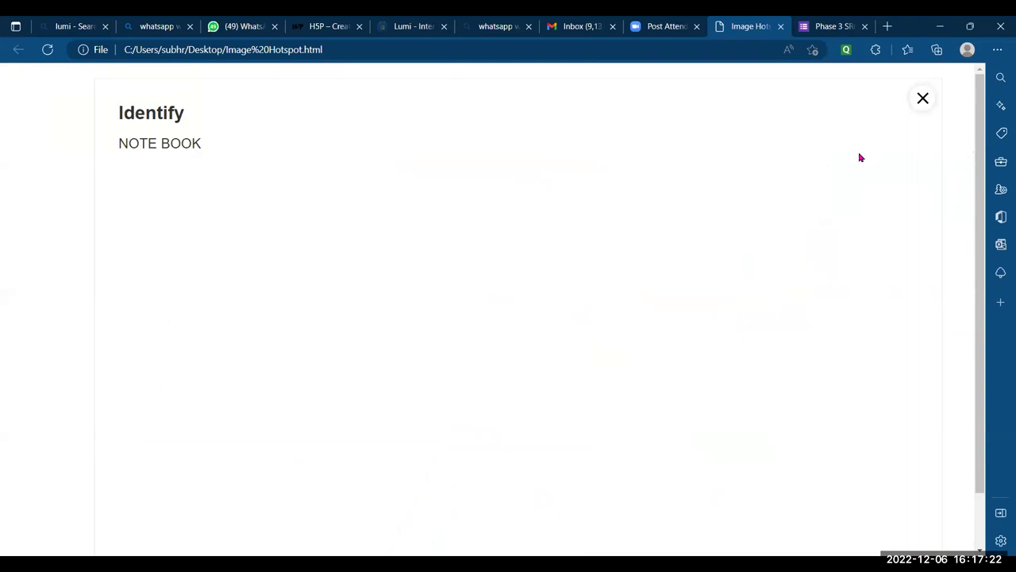
click(922, 97)
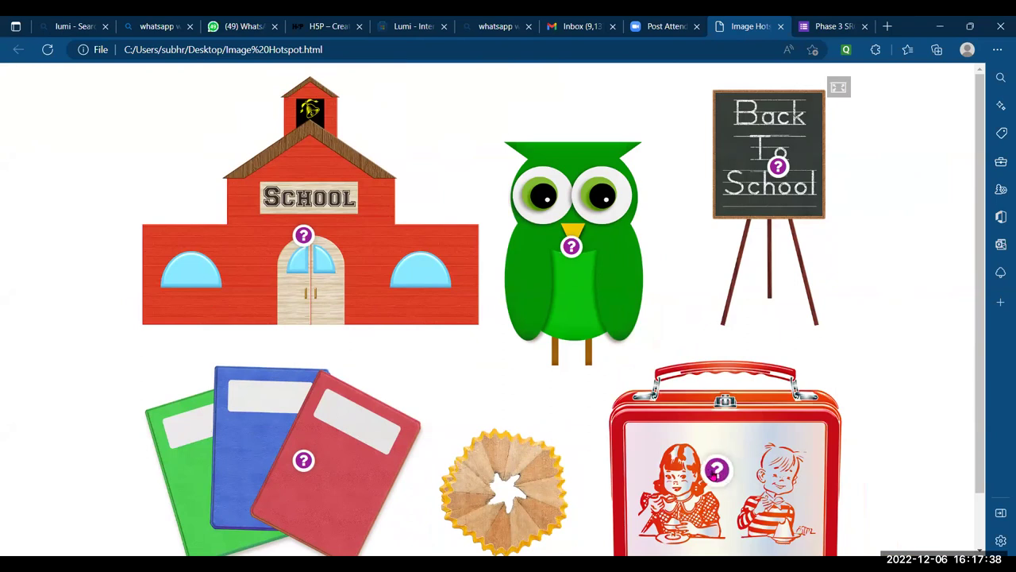
click(717, 470)
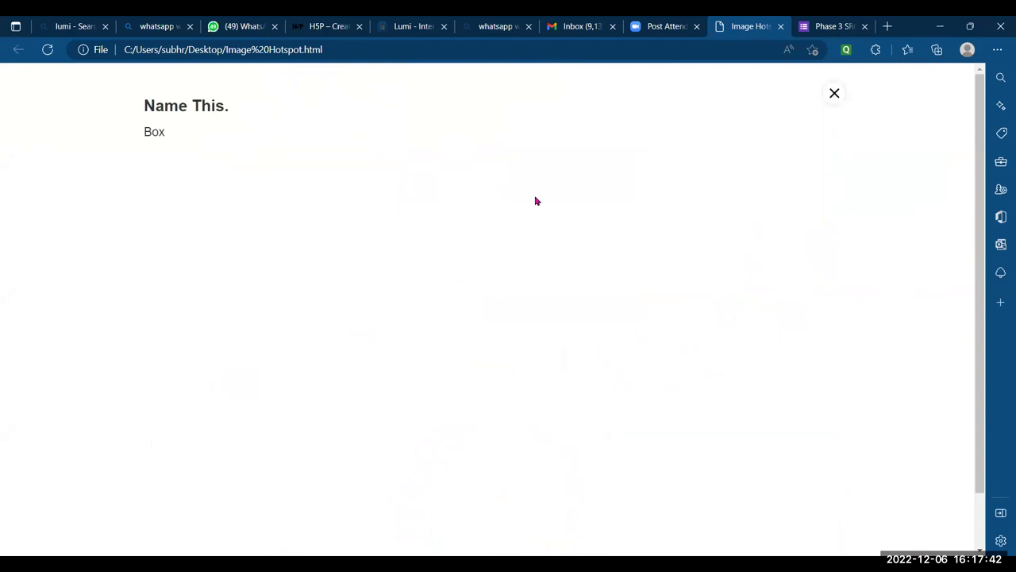
Search the web for "classroom" in a new browser tab and open the classroom.google.com result.
click(888, 27)
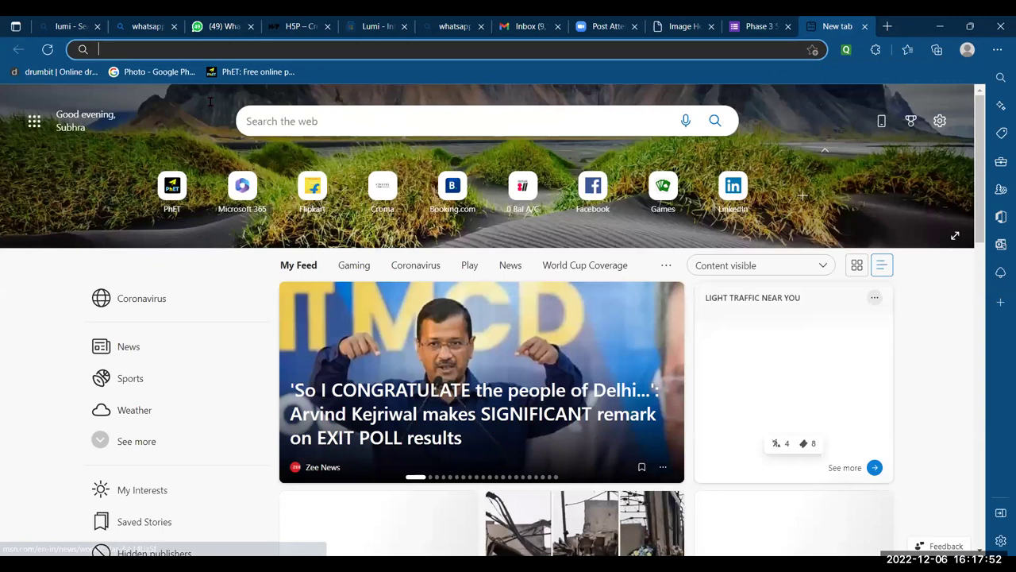
text(classr)
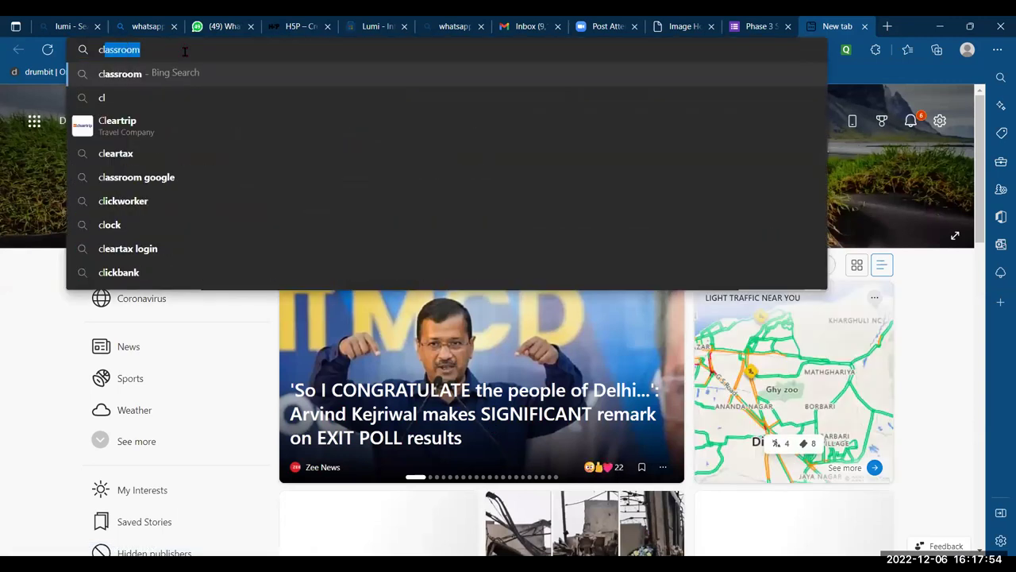
text(oom)
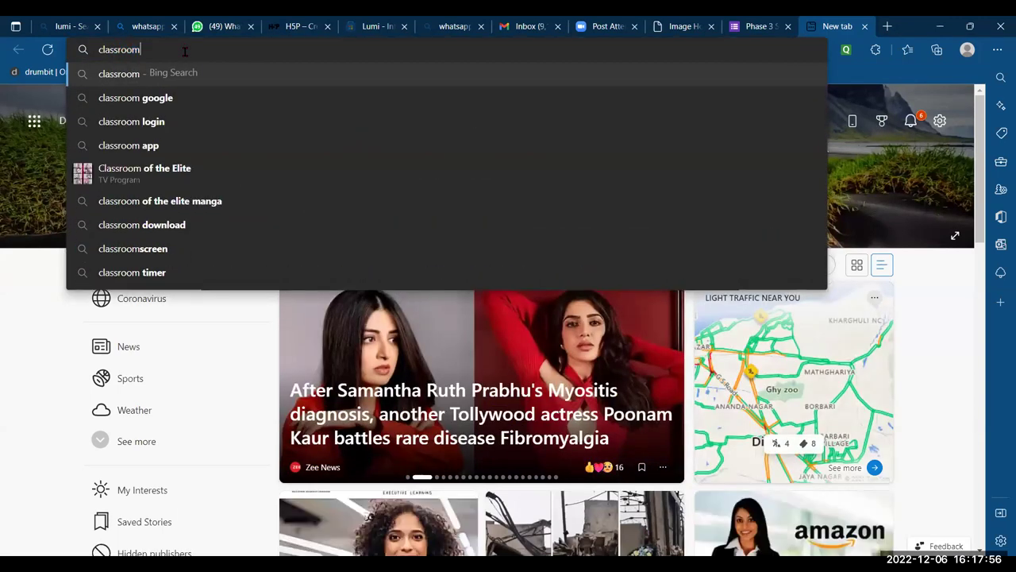
key(Return)
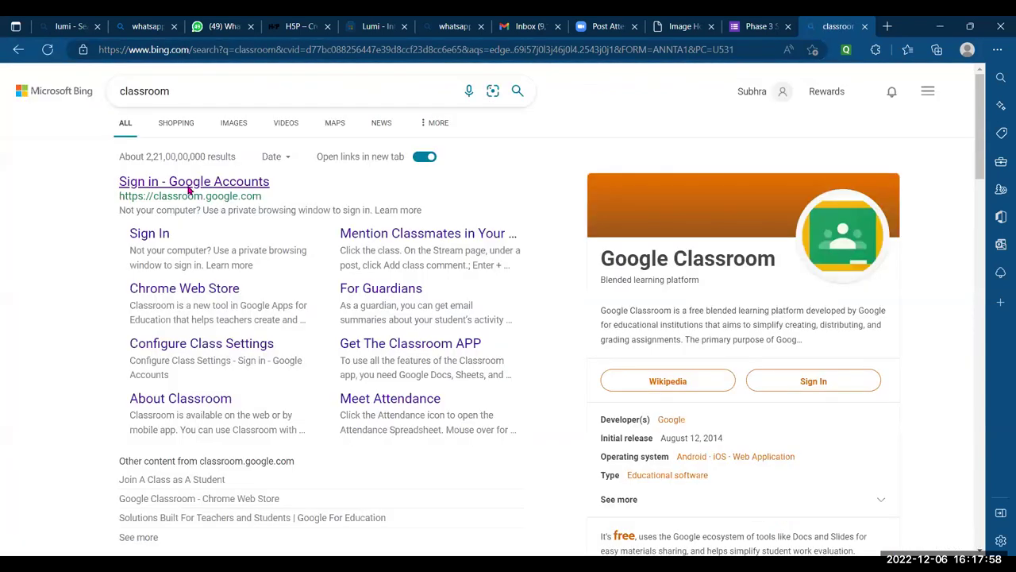
click(188, 187)
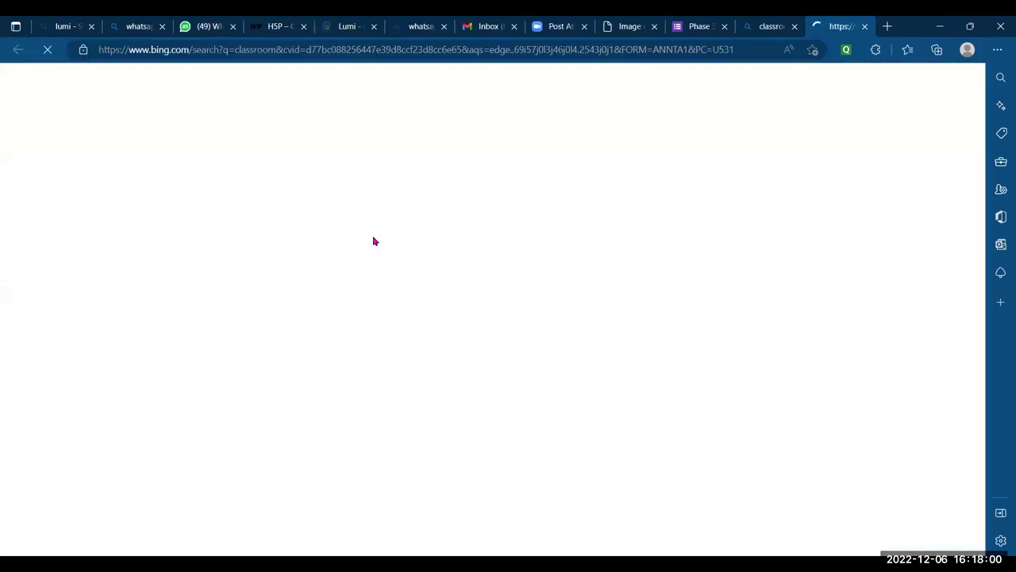
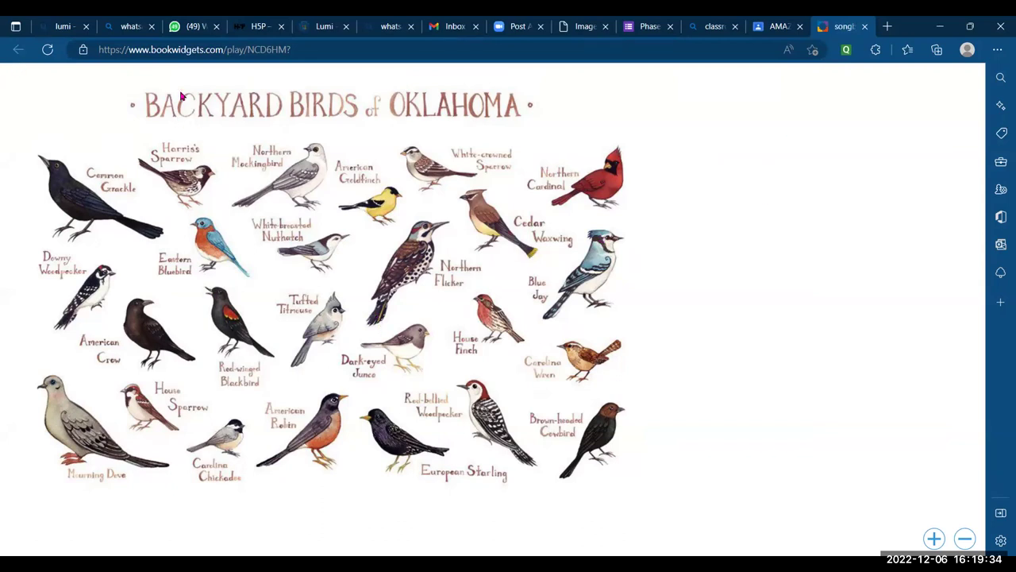
click(141, 55)
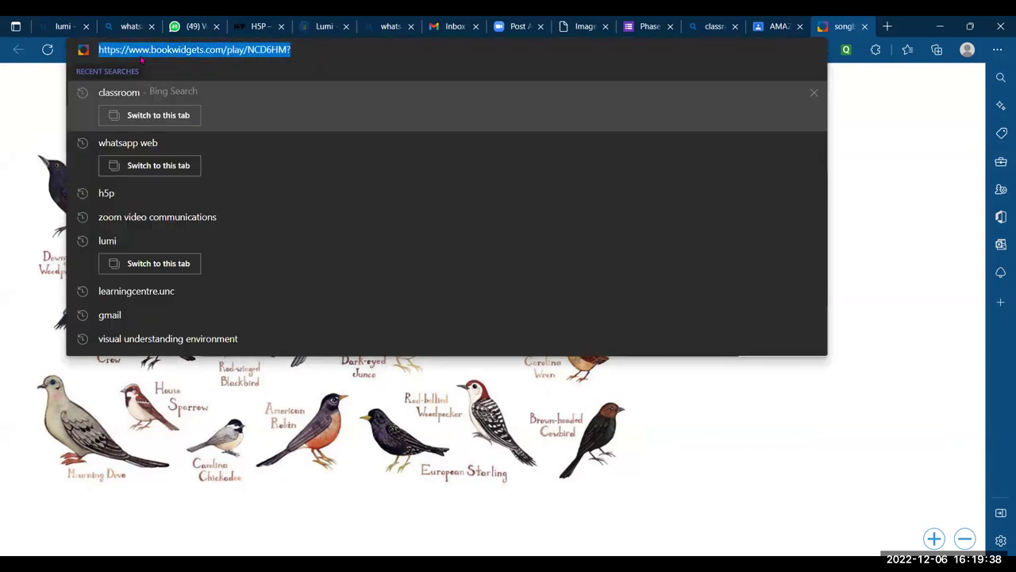
click(23, 178)
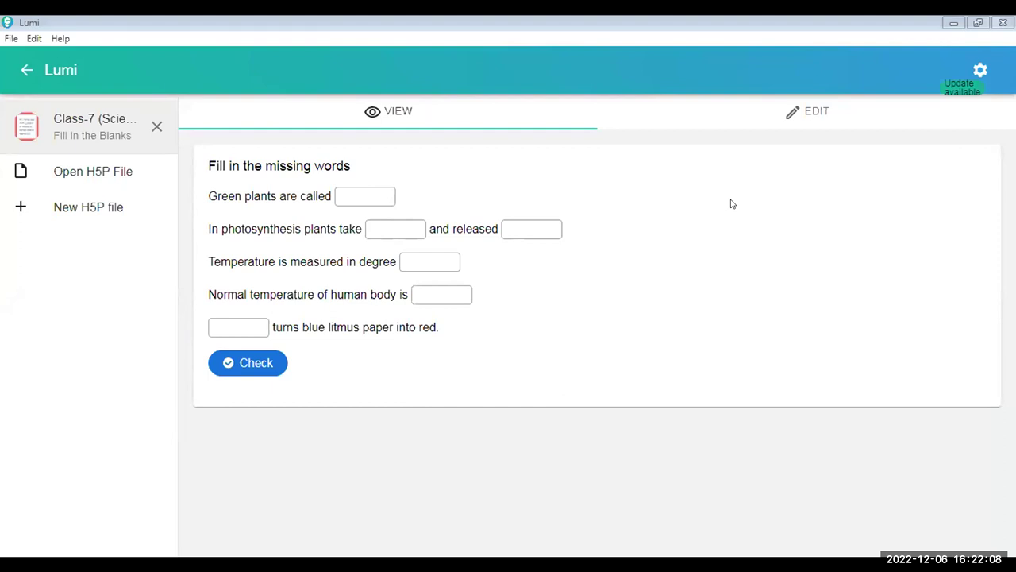
click(693, 79)
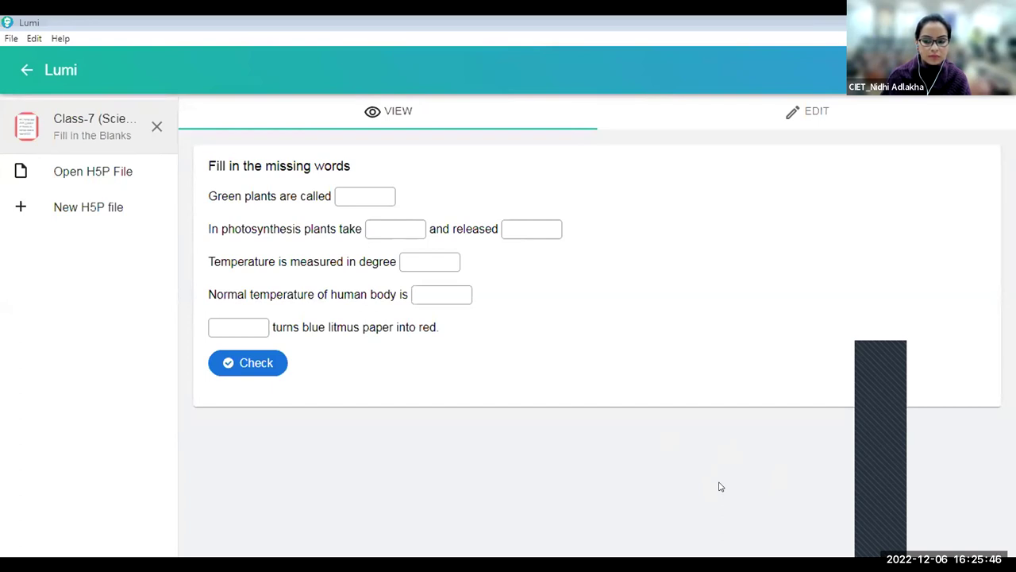
click(378, 190)
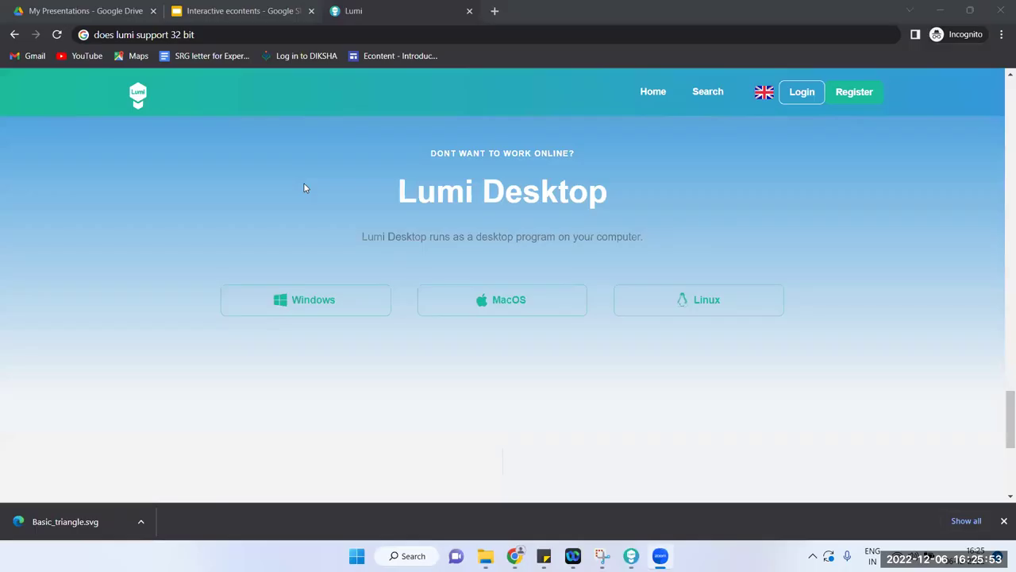
Switch to Lumi, open the H5P file Fill_in_Blank_Computer_Cl8 from the Downloads folder, and preview the activity.
key(super+Tab)
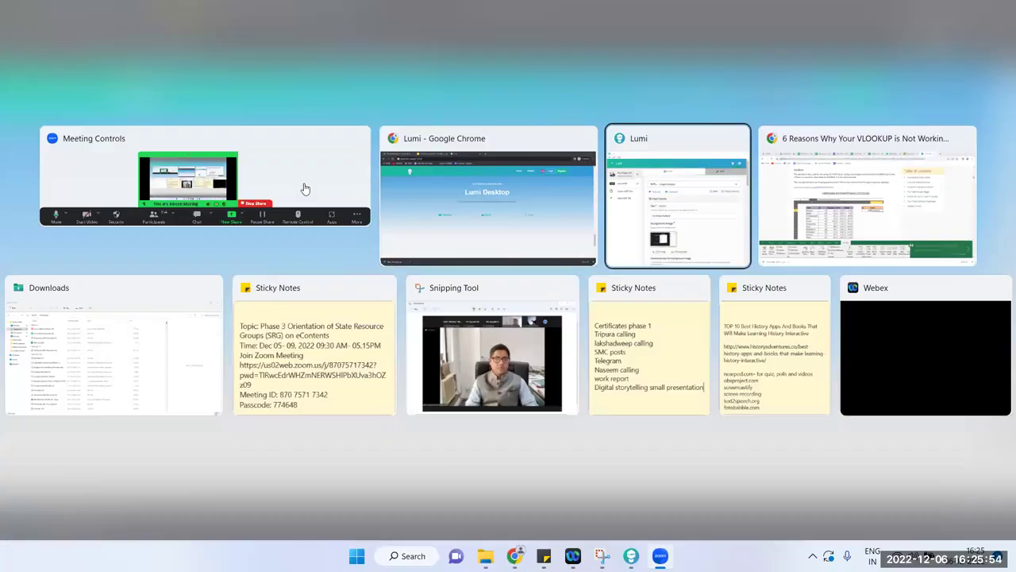
key(Return)
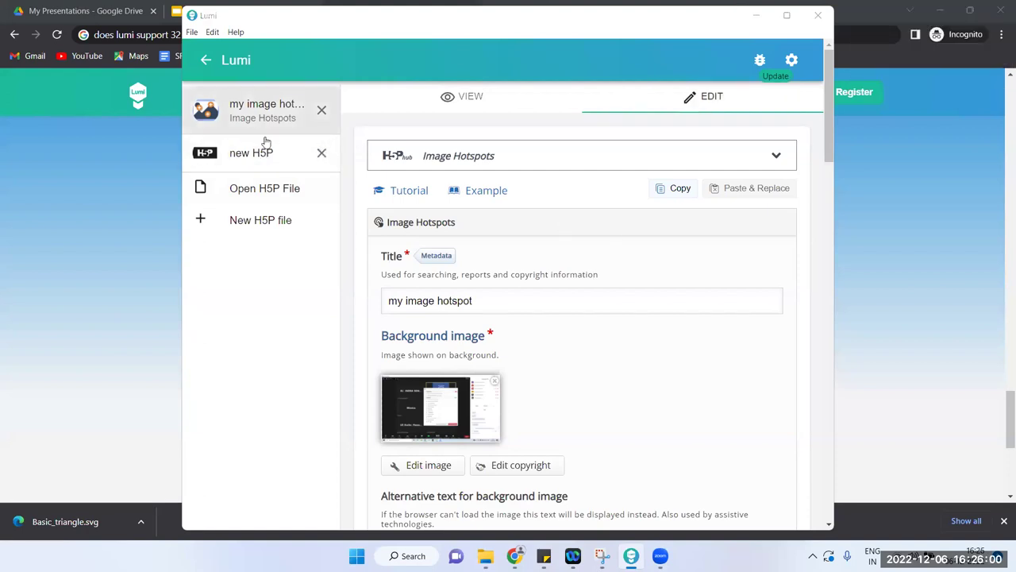
click(265, 108)
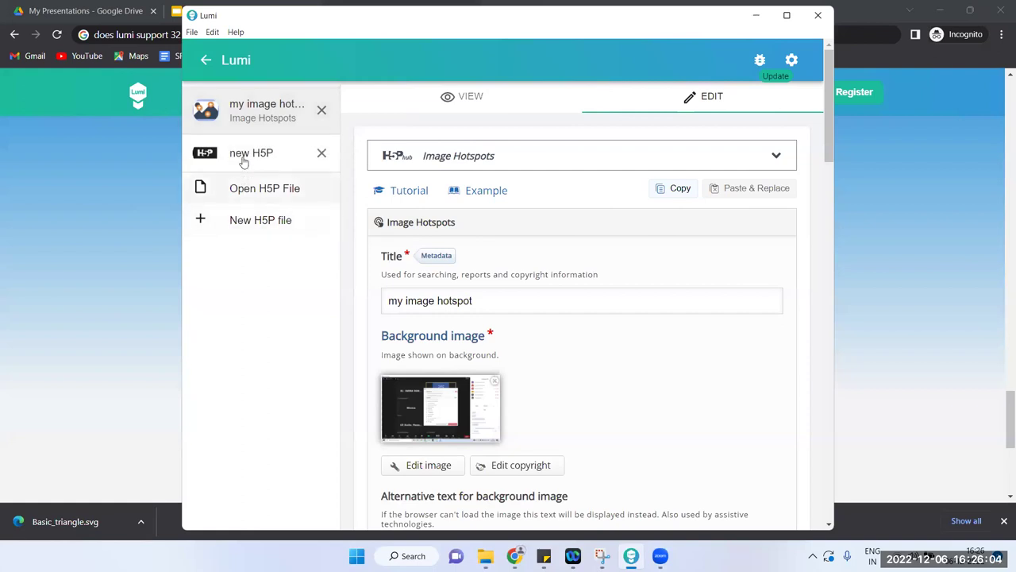
click(206, 61)
click(251, 326)
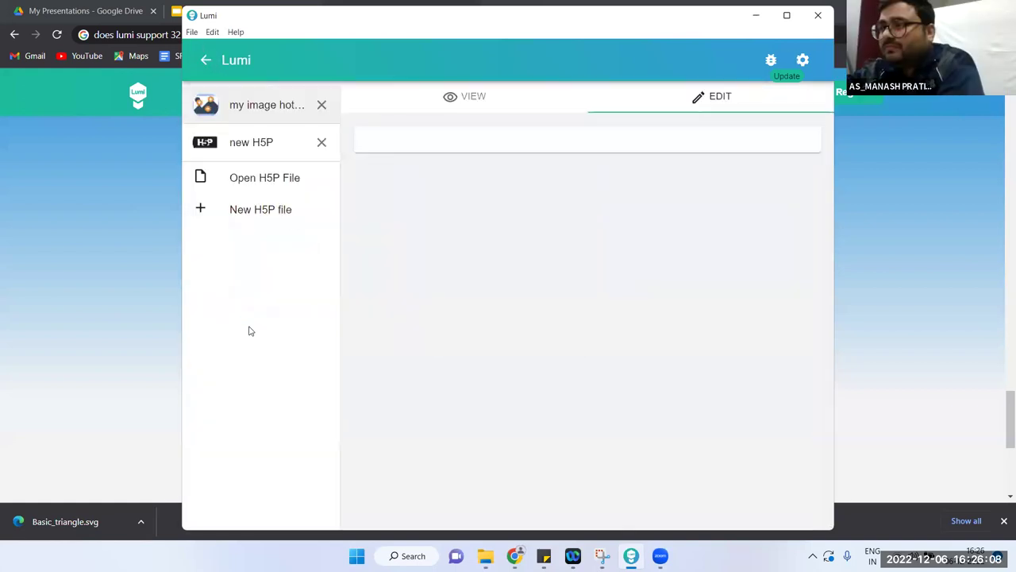
click(270, 191)
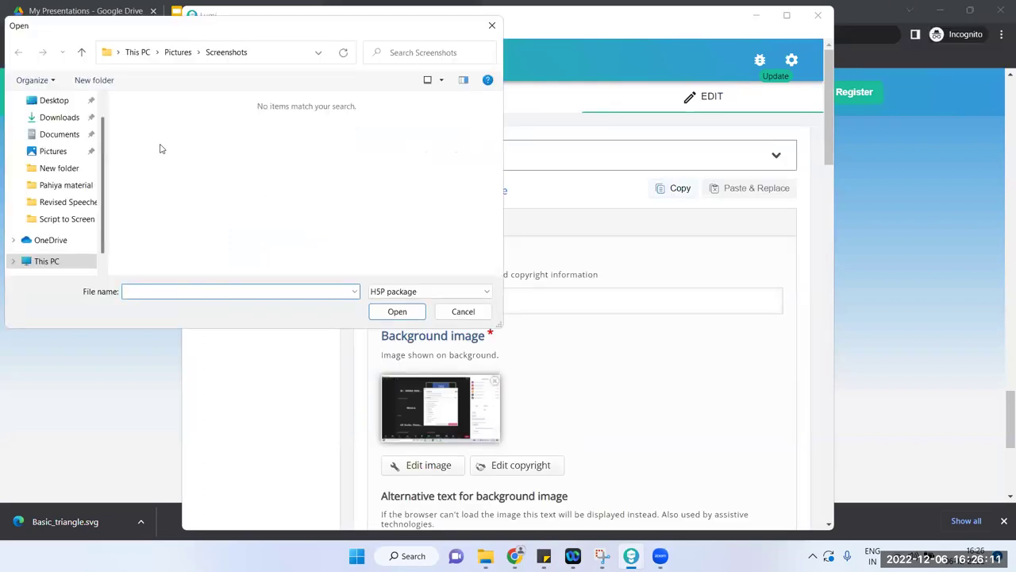
click(47, 120)
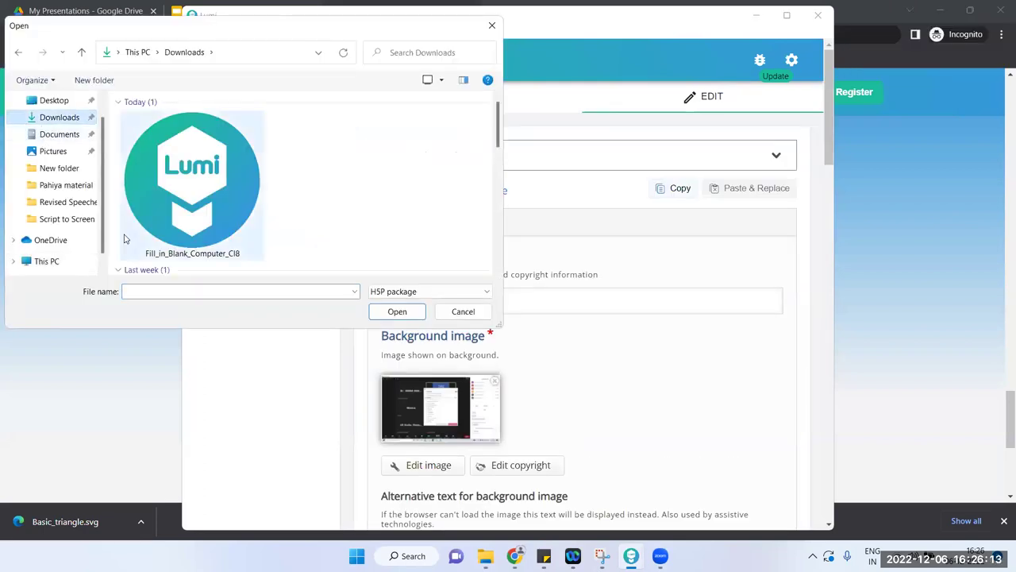
click(183, 229)
click(378, 315)
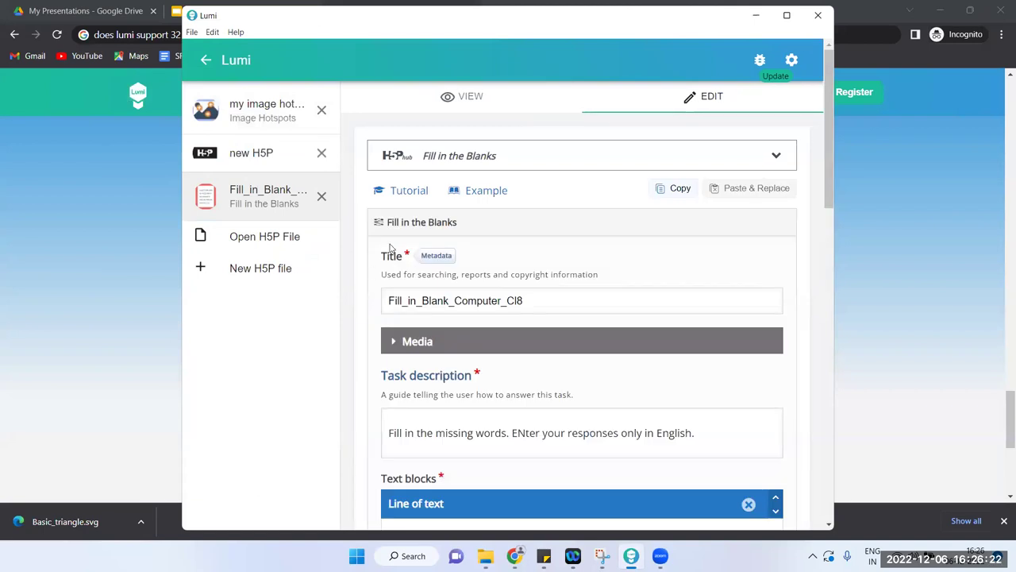
click(468, 96)
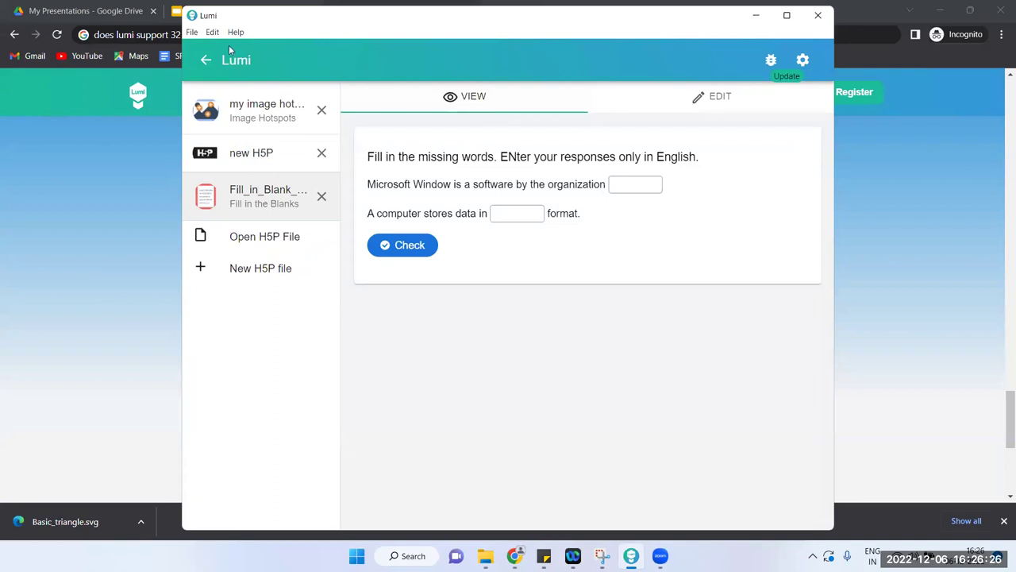
Try to export the Fill in the Blanks activity as an all-in-one HTML file with the reporter included, and minimize Lumi.
click(191, 33)
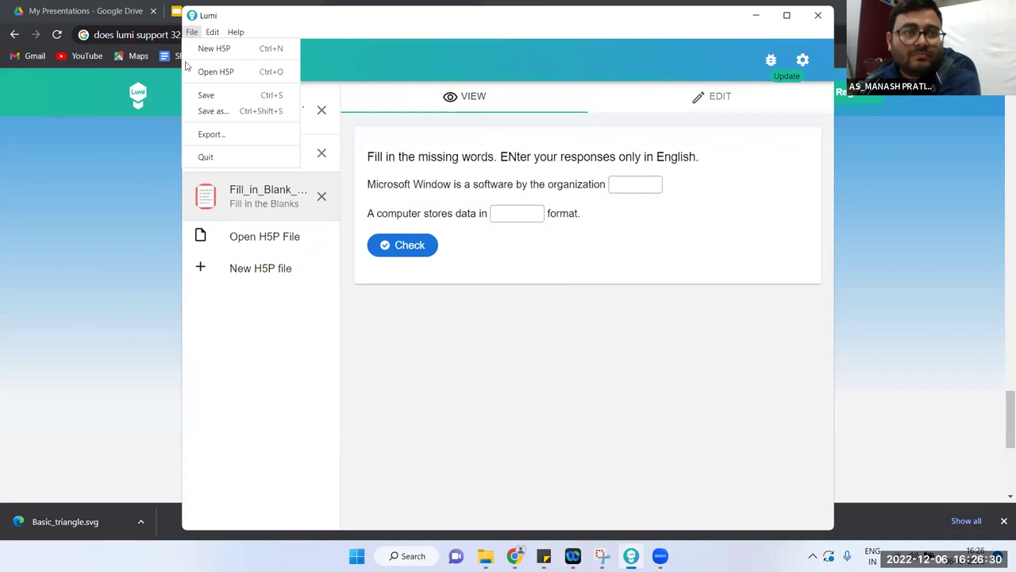
click(226, 134)
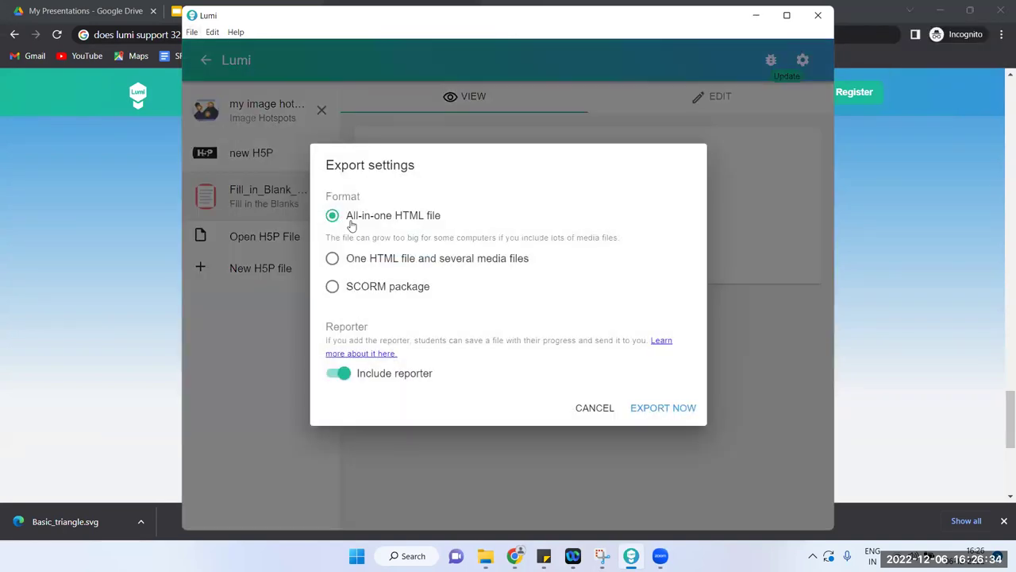
drag(351, 223, 457, 223)
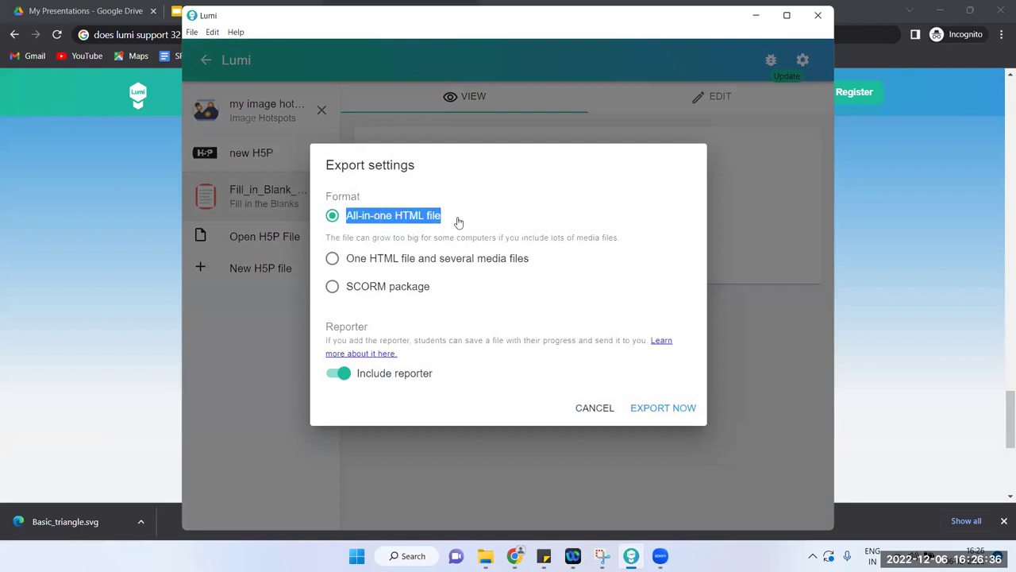
click(644, 408)
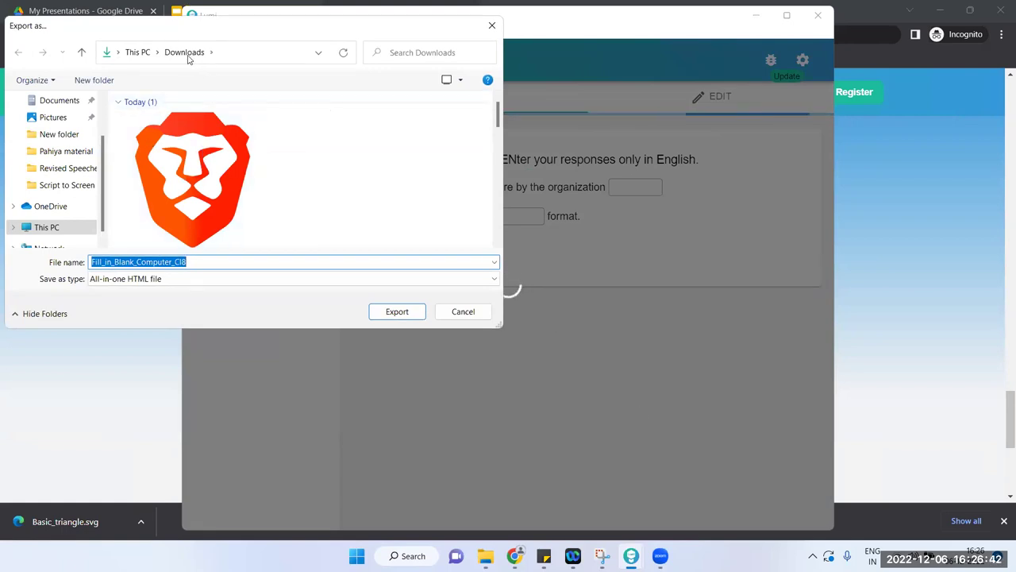
click(457, 313)
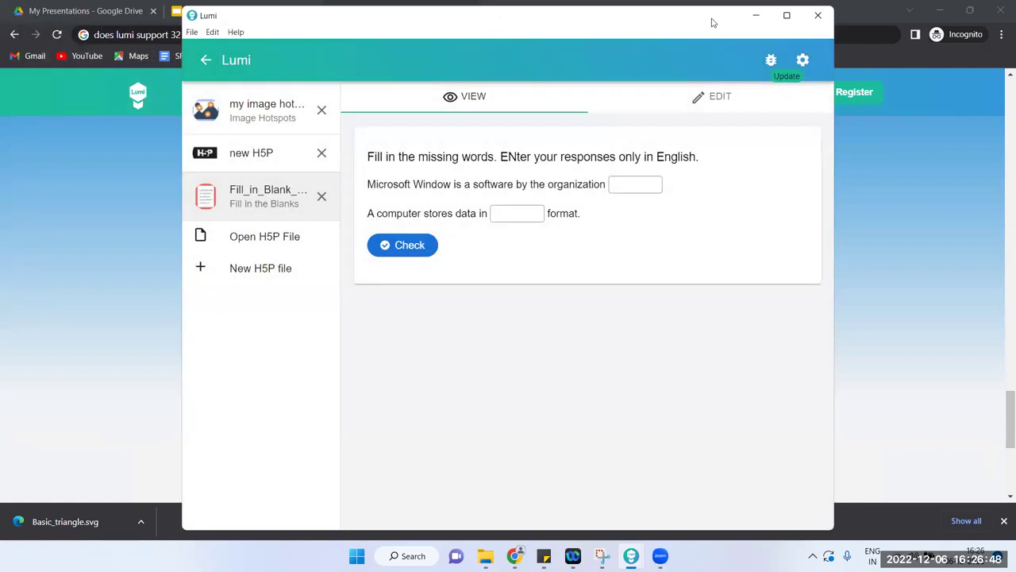
click(756, 15)
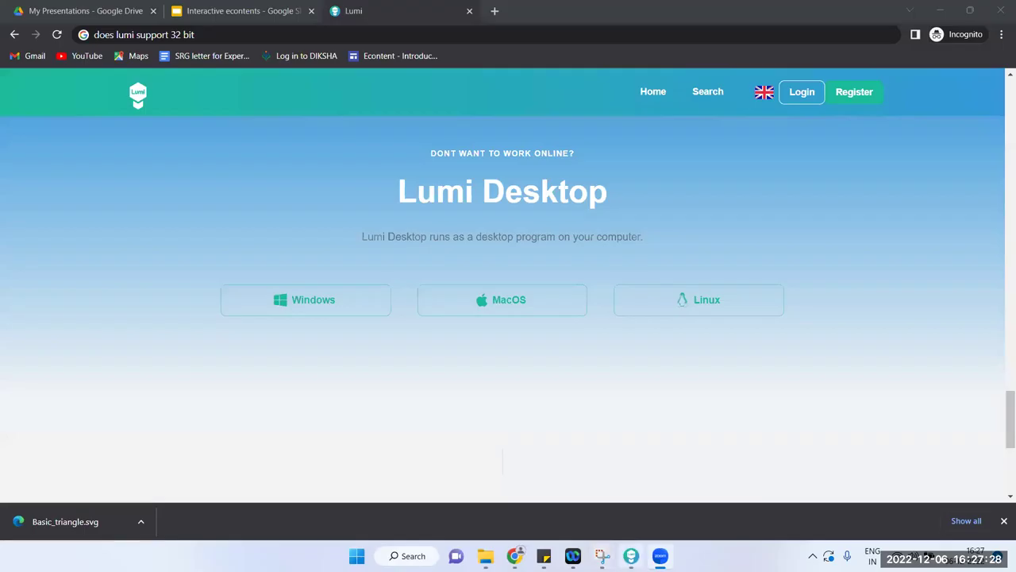
Switch back to Lumi and use the Multiple Choice content type for the new H5P.
key(alt+Tab)
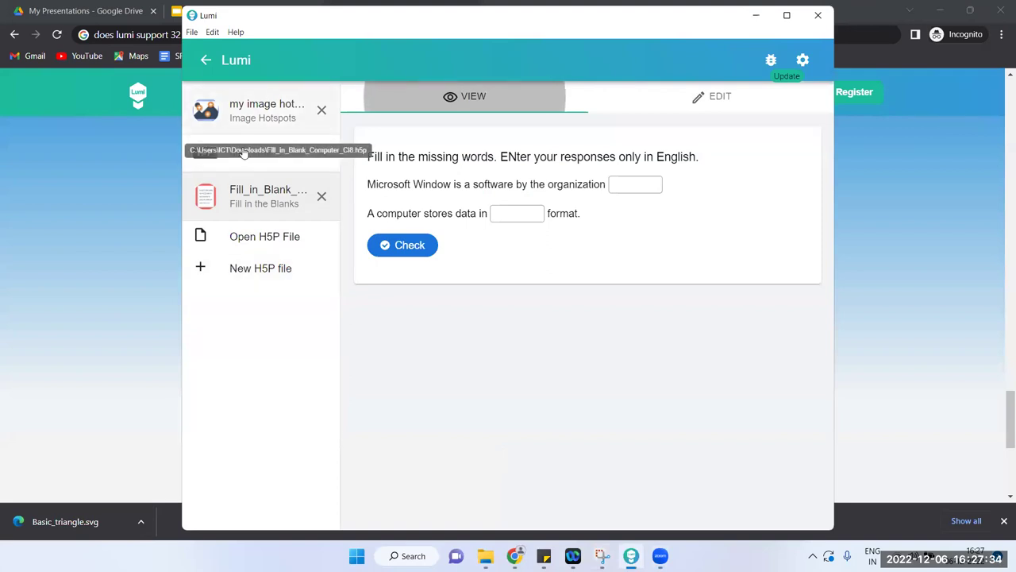
click(244, 155)
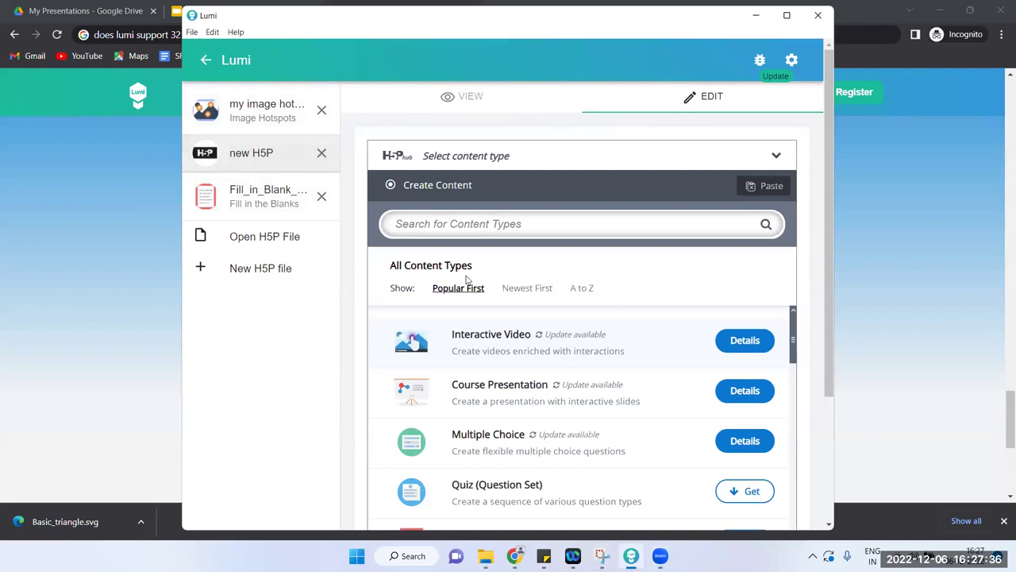
click(482, 225)
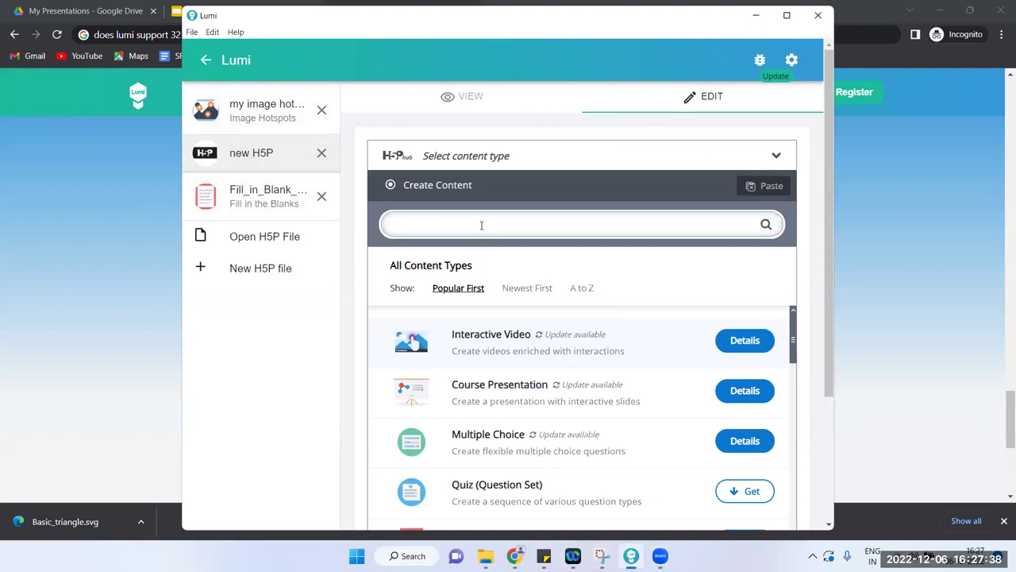
click(746, 441)
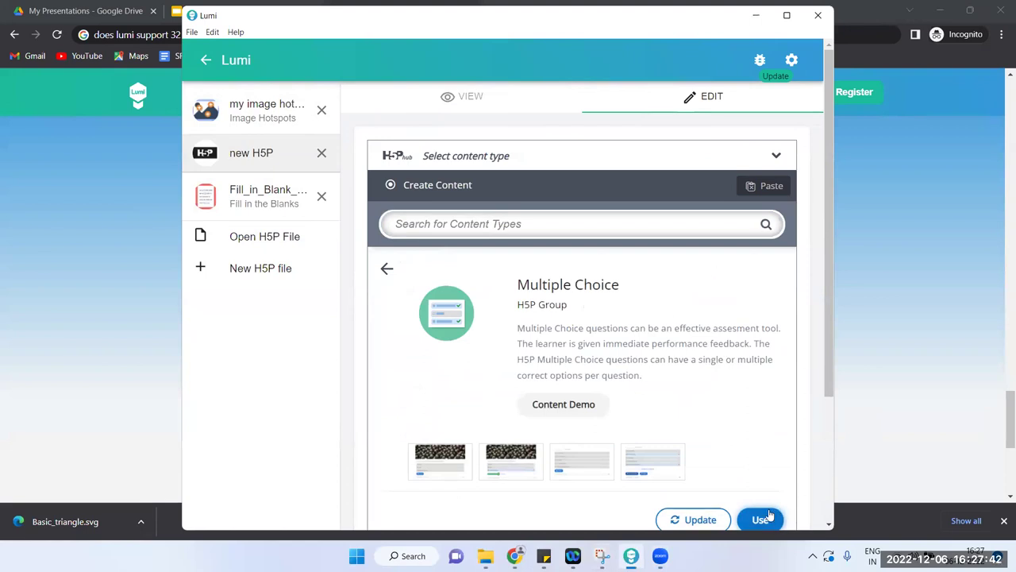
click(760, 519)
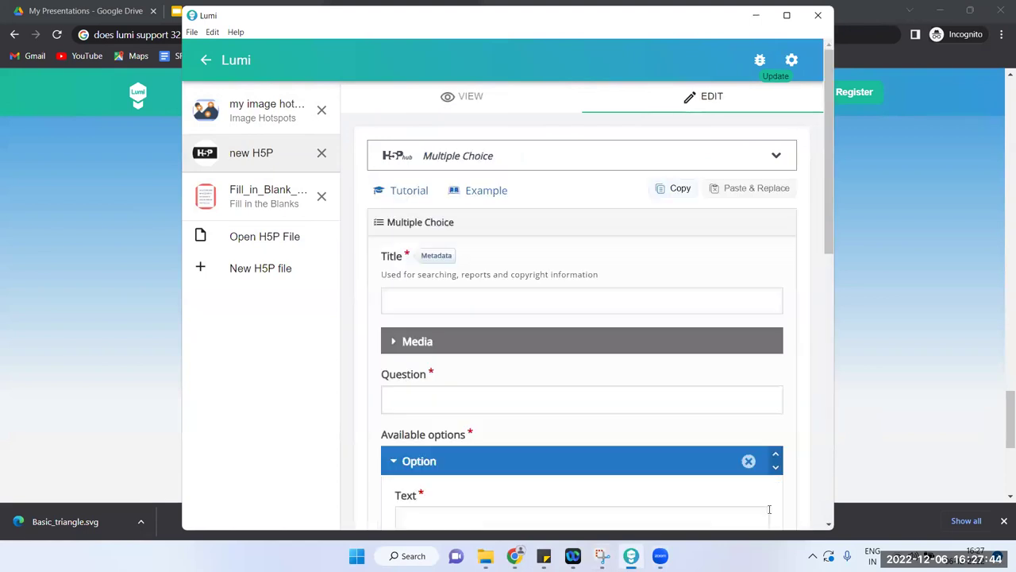
Title the Multiple Choice activity "bbggh" and enter the question "Whaich is the capital of india?".
click(741, 290)
text(bbggh)
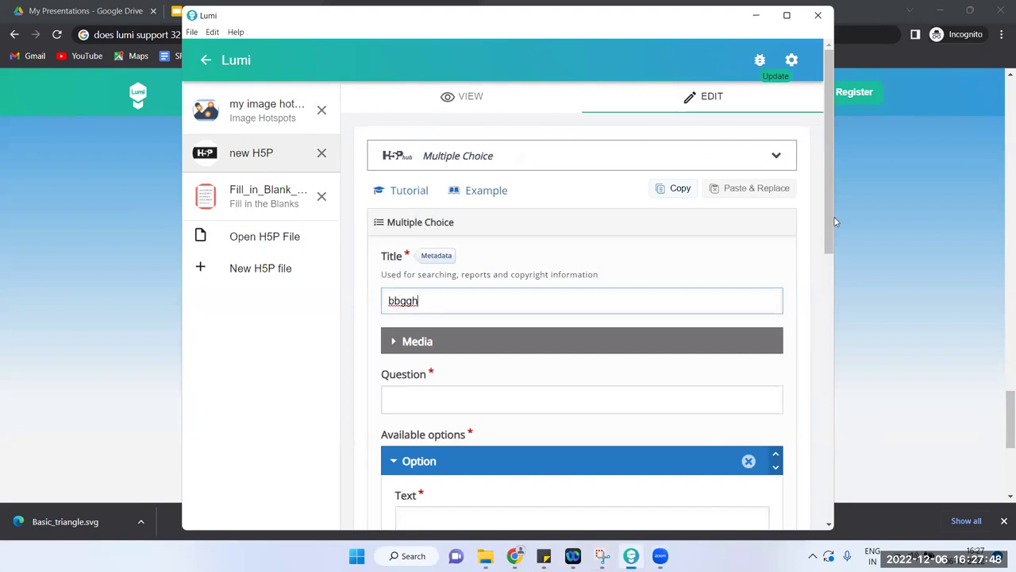
drag(829, 222, 832, 314)
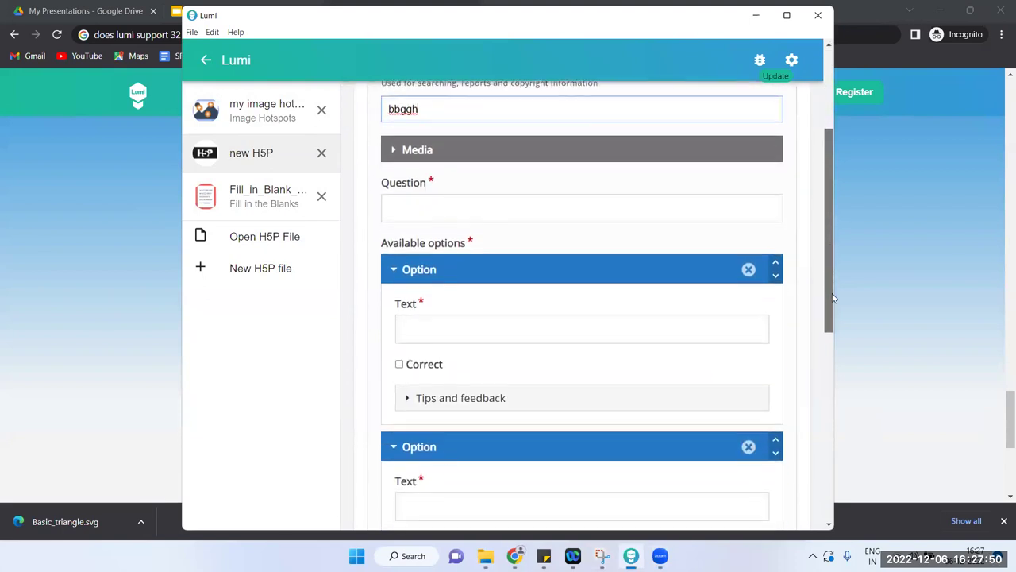
click(545, 205)
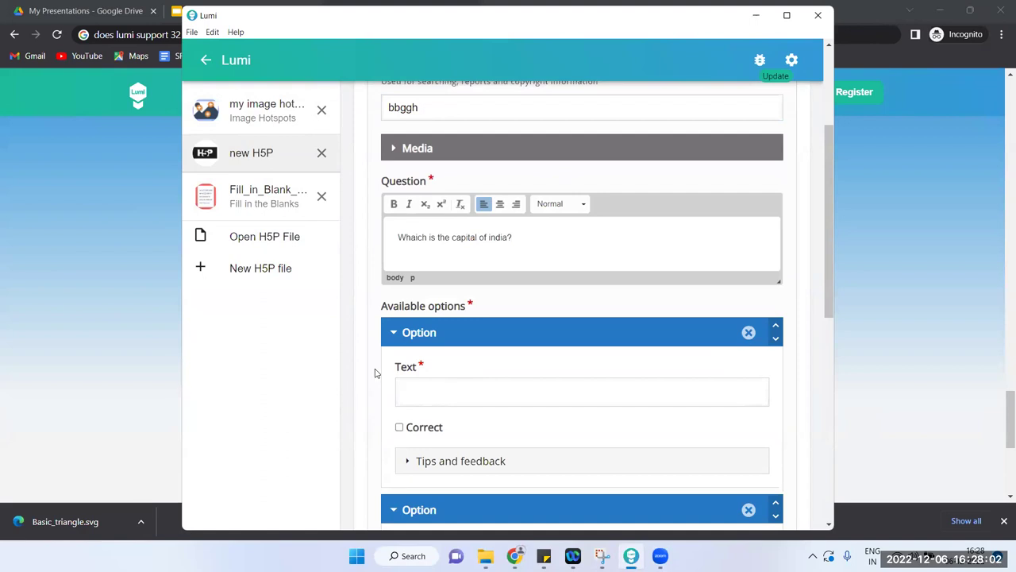
Enter "Mumbai" as the first answer option and "Delhi" as the second.
scroll(376, 373, down, 2)
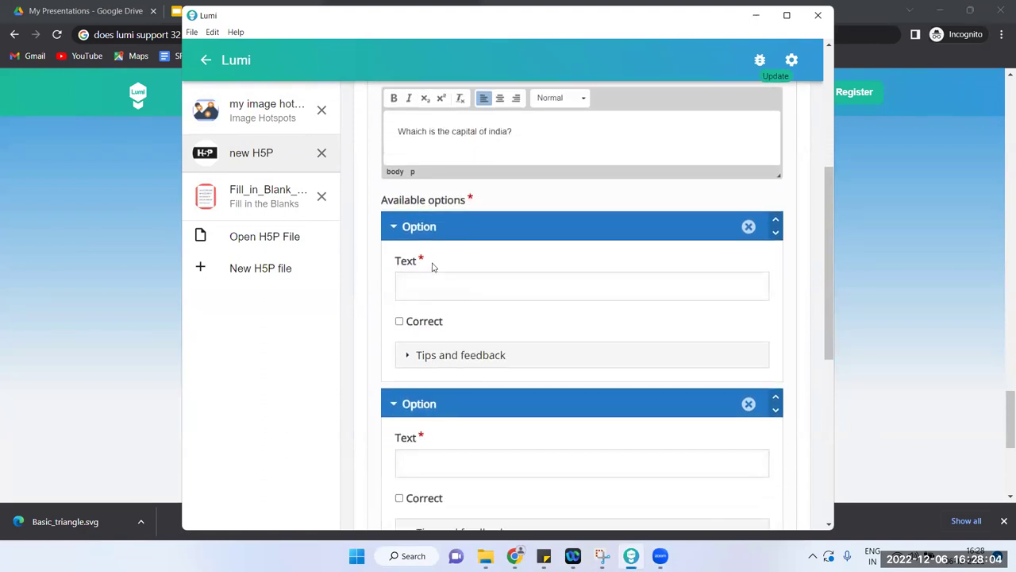
click(425, 284)
text(Mum)
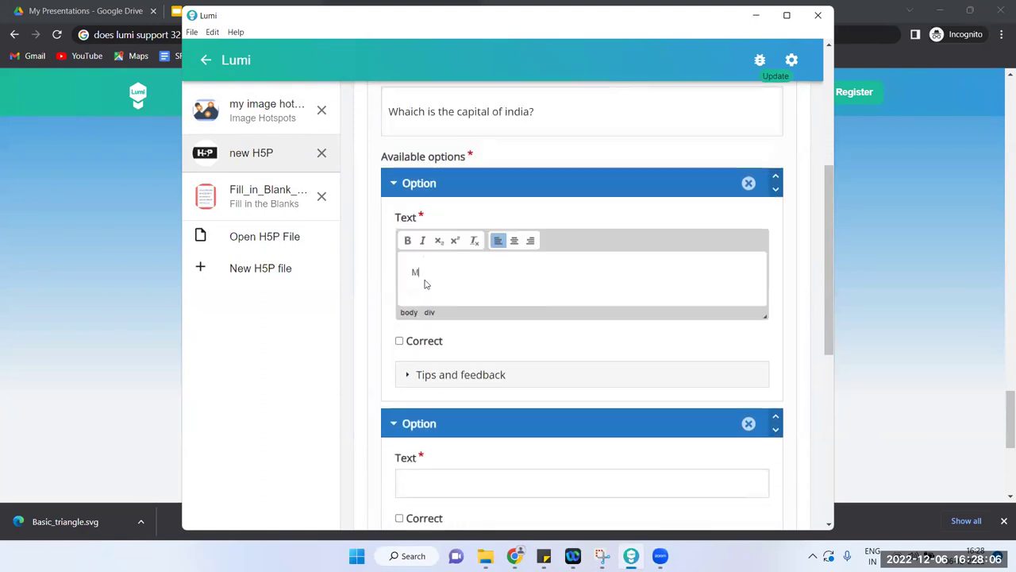
key(Tab)
key(Tab)
key(Tab)
key(Tab)
key(Tab)
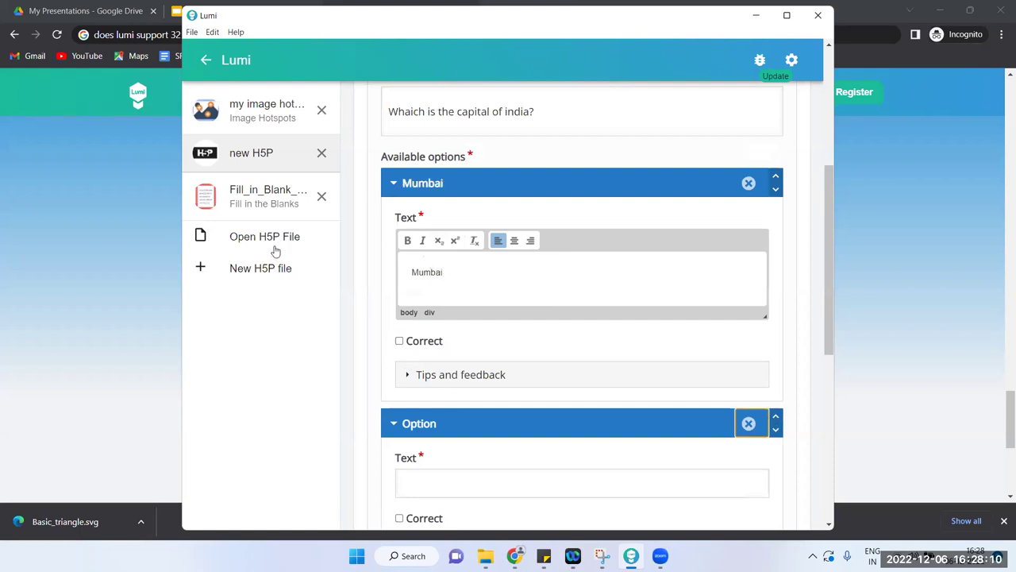
click(407, 470)
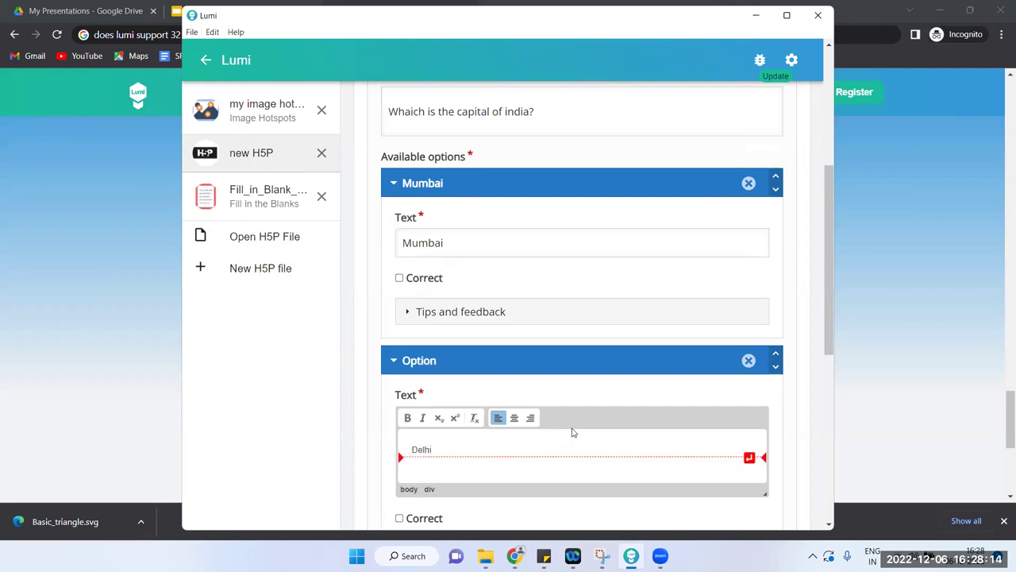
Enter "Chennai" as the third answer option and mark Delhi as the correct answer.
drag(835, 249, 835, 356)
click(418, 320)
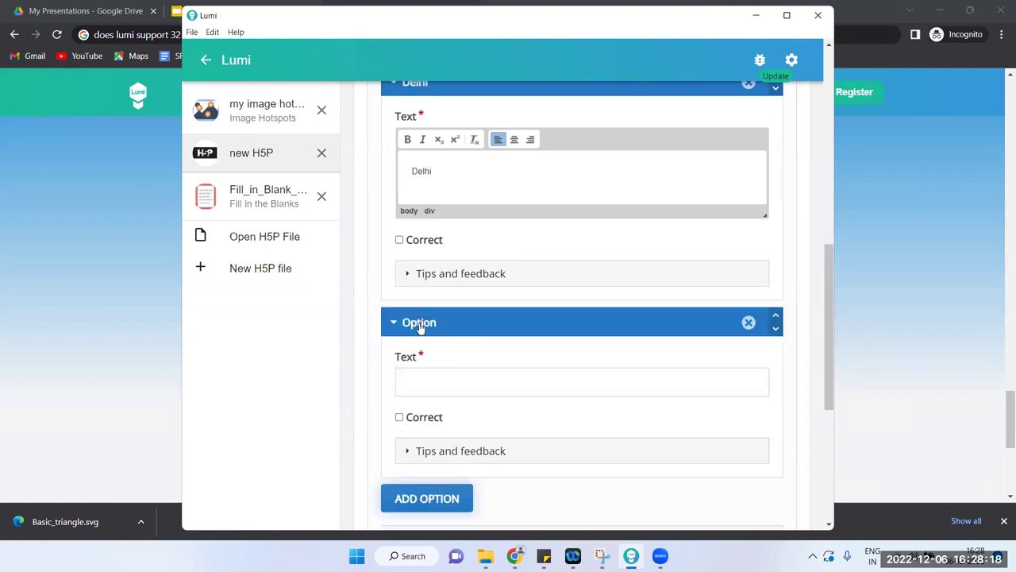
click(427, 362)
text(Chennai)
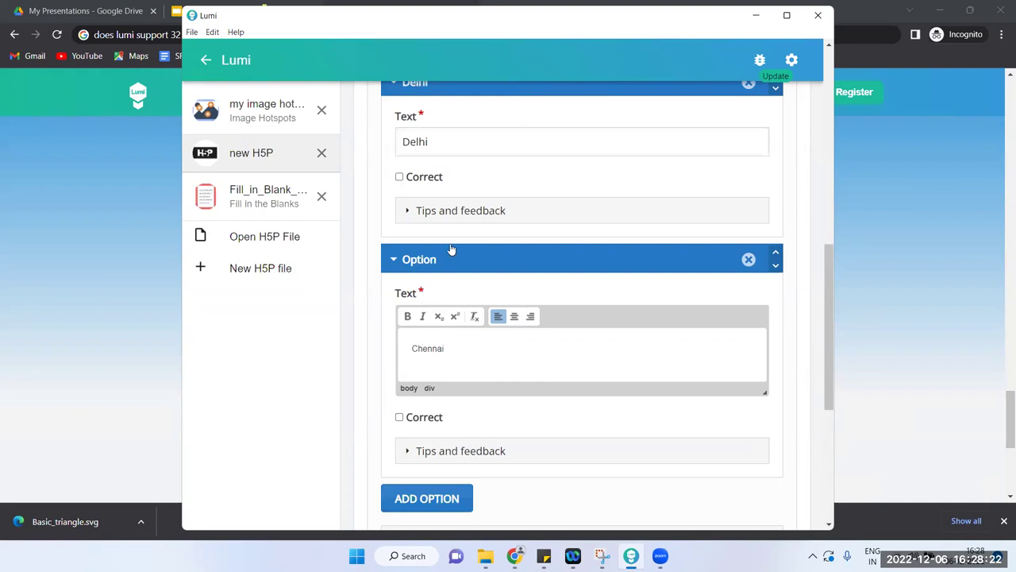
click(399, 178)
Maximize the Lumi window and copy the Multiple Choice content to the clipboard.
drag(830, 260, 813, 42)
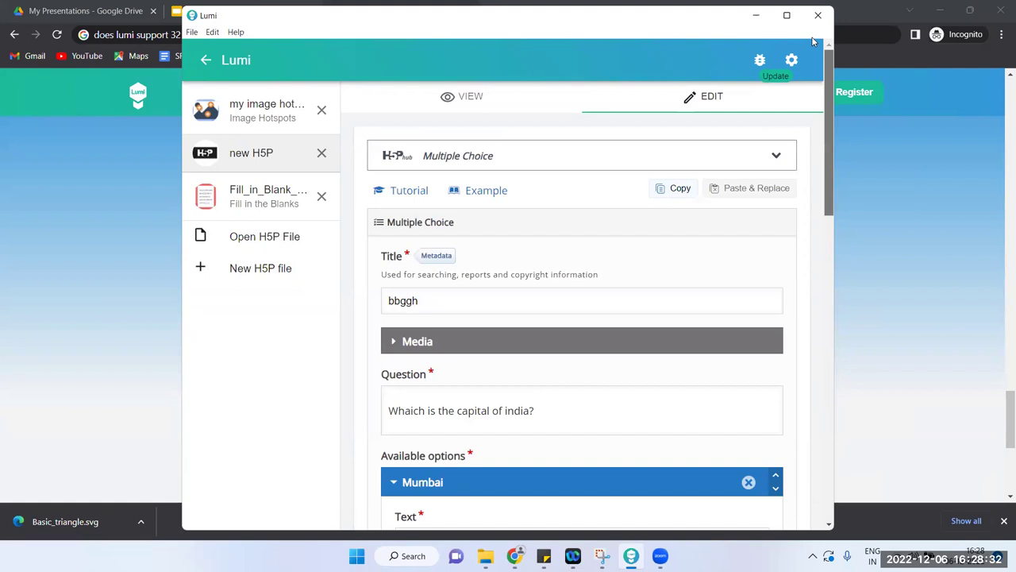
scroll(789, 272, down, 15)
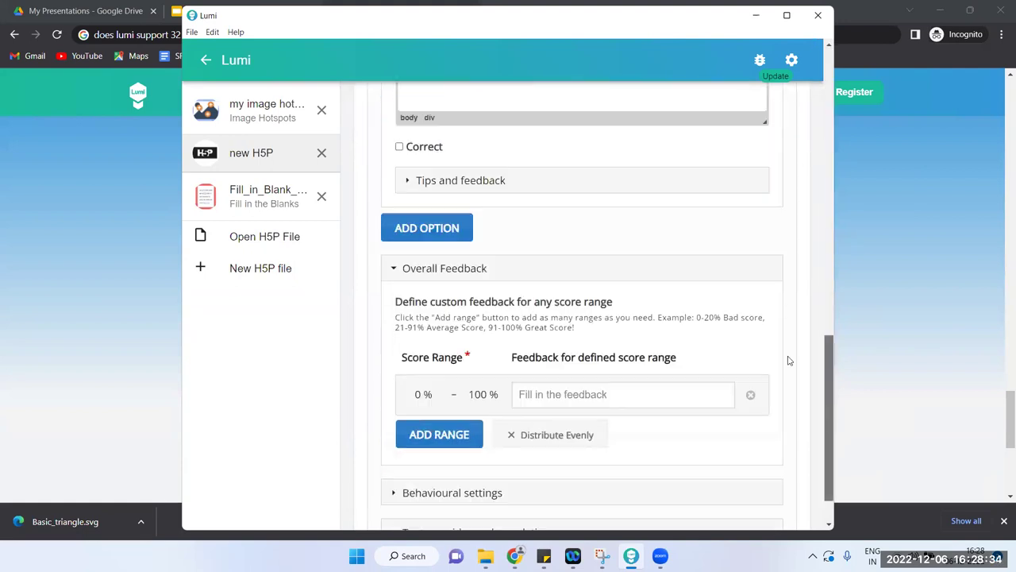
click(787, 15)
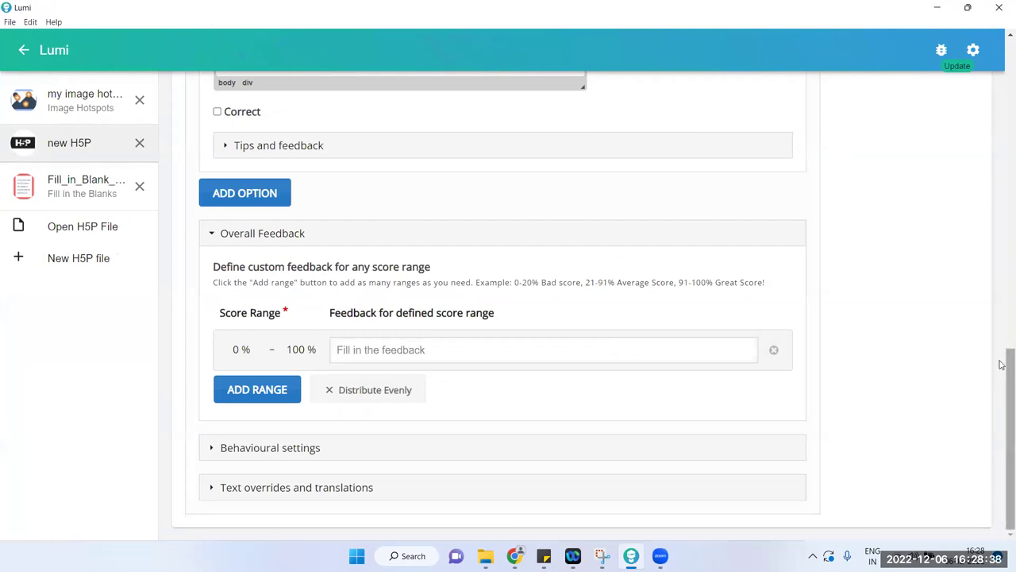
drag(1000, 335, 986, 42)
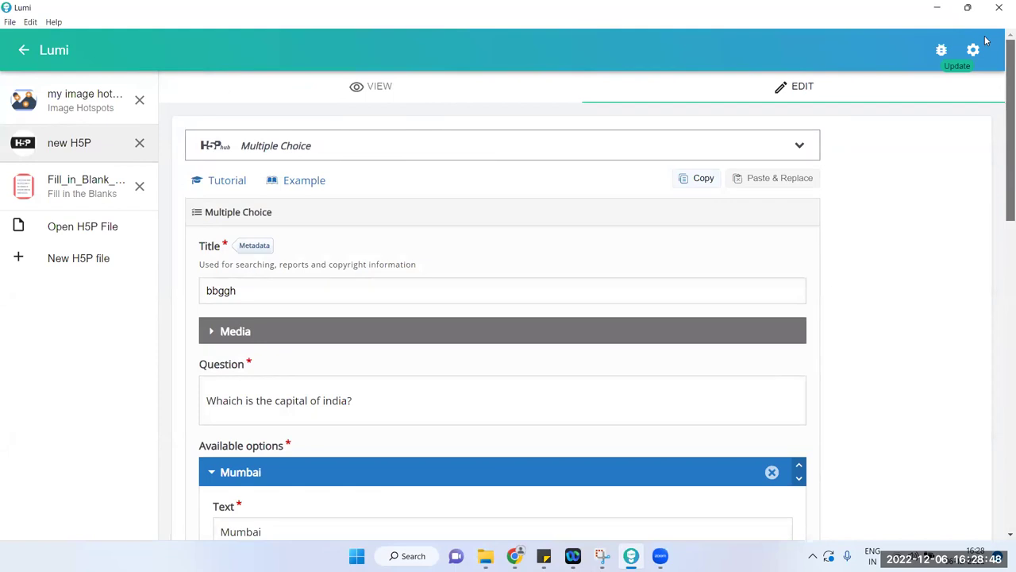
mouse_move(986, 58)
mouse_down()
mouse_move(982, 71)
mouse_move(968, 49)
mouse_up()
click(693, 178)
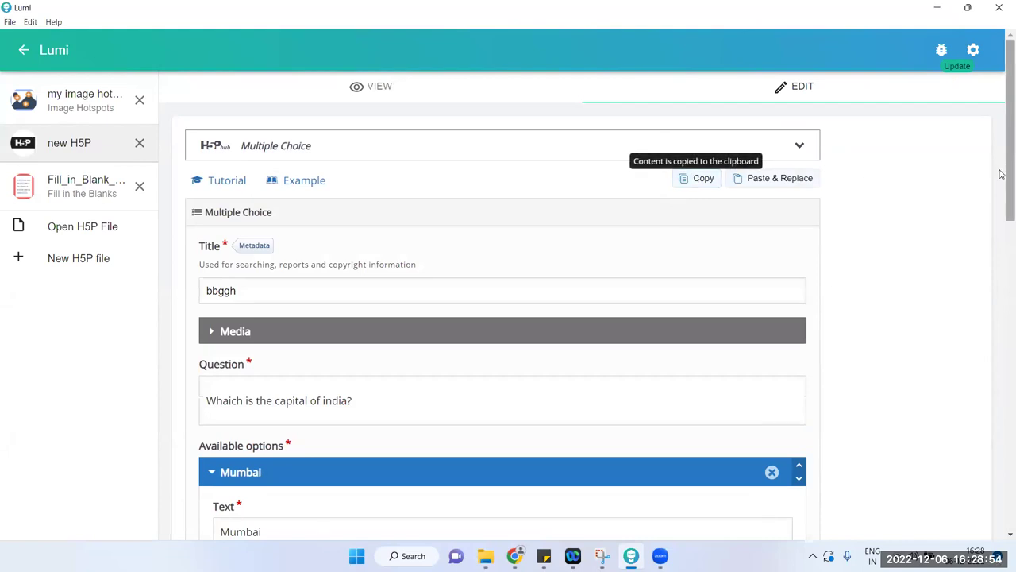
Look over the answer options of the Multiple Choice question, and bring up the Fill_in_Blank_Computer_Cl8 activity in the editor.
drag(1001, 177, 1001, 350)
scroll(993, 341, down, 4)
scroll(587, 178, up, 4)
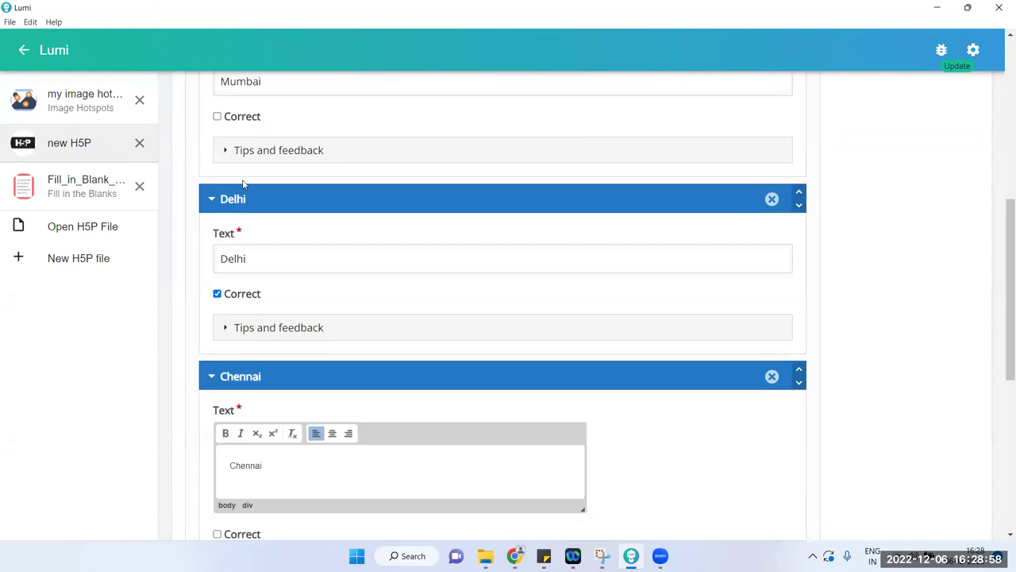
click(100, 189)
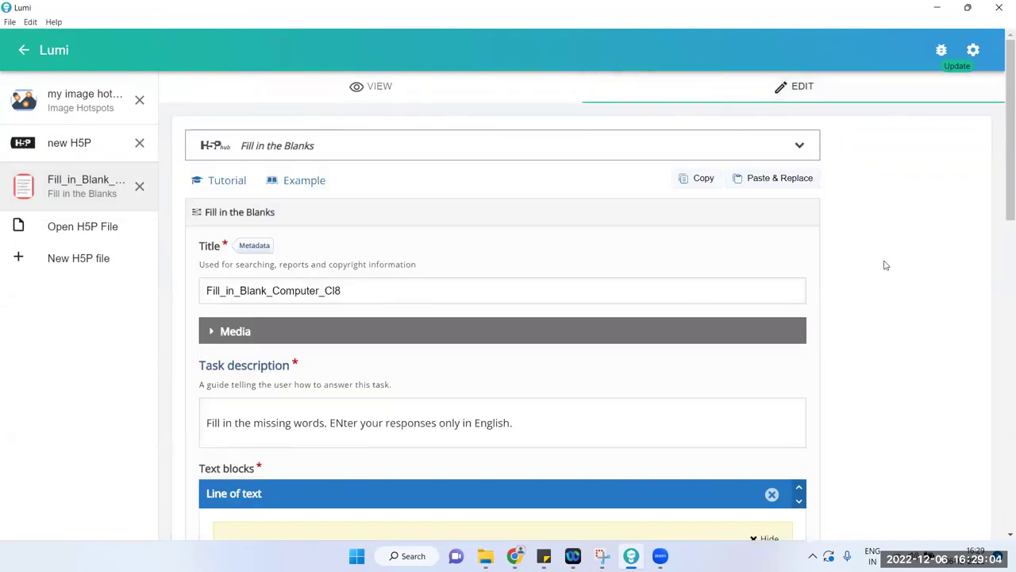
Review the Fill in the Blanks text blocks and highlight the "*binary/digital/as 0's and 1's* format." portion of the computer data sentence.
drag(1002, 198, 1002, 202)
scroll(1001, 203, down, 3)
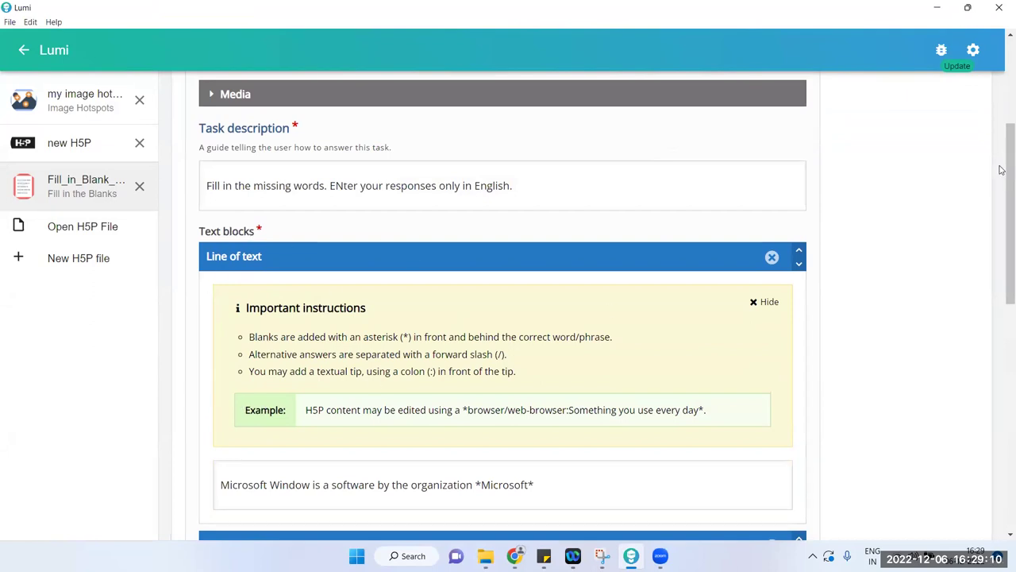
drag(1005, 168, 1001, 270)
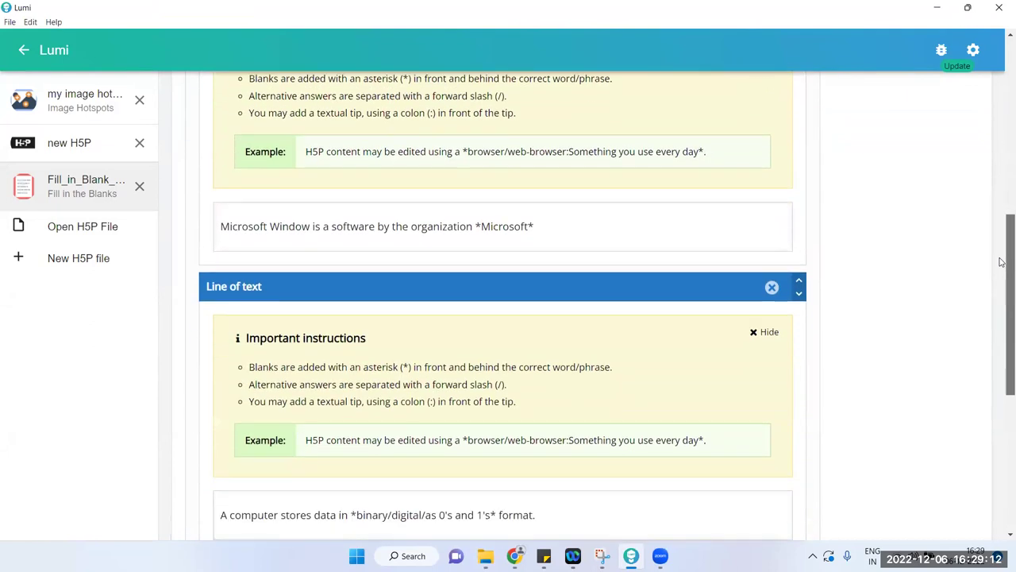
scroll(564, 195, up, 3)
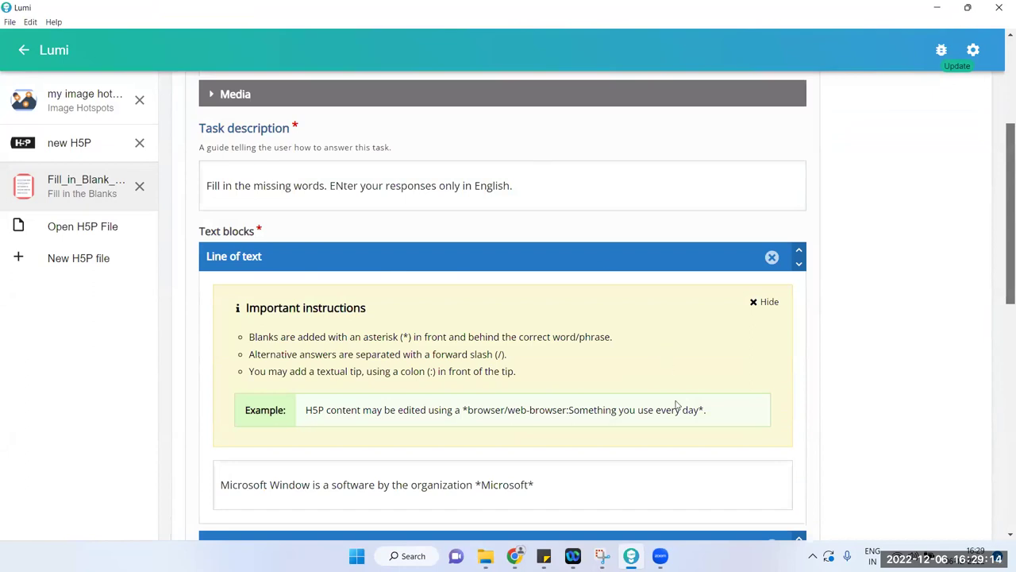
scroll(961, 365, down, 10)
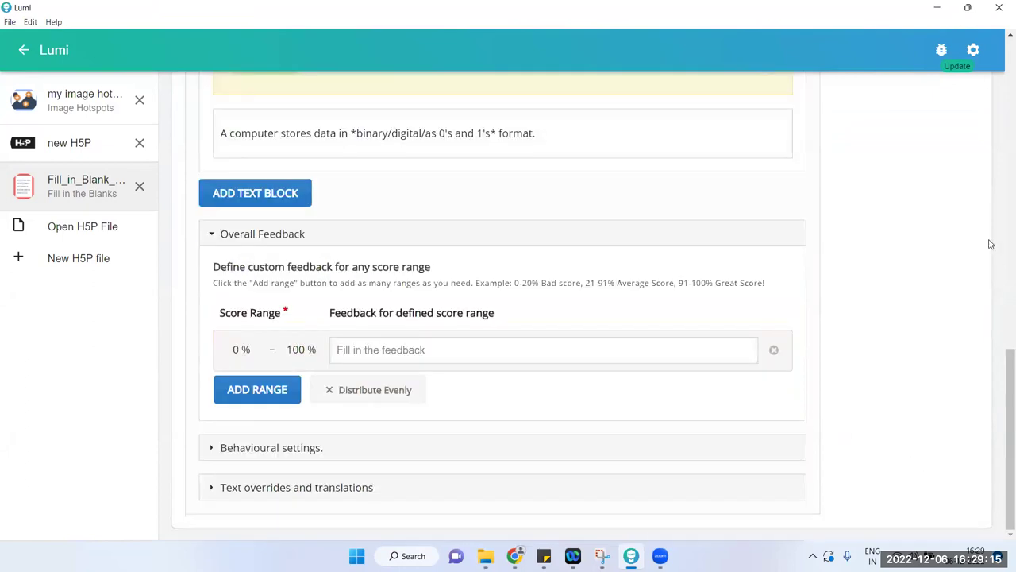
click(284, 129)
drag(326, 154, 481, 168)
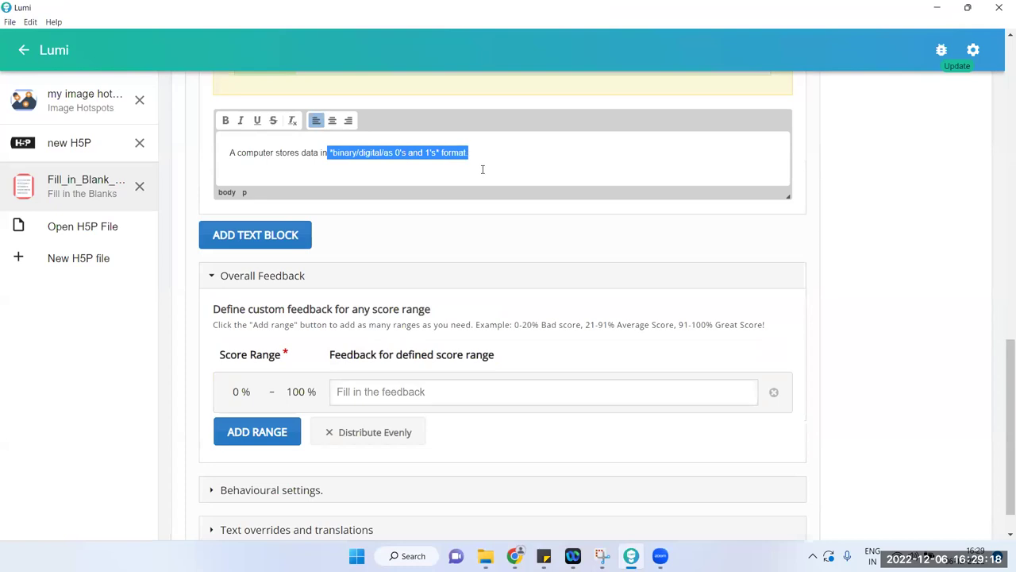
Add two empty text blocks below the sentence about how a computer stores data.
click(262, 235)
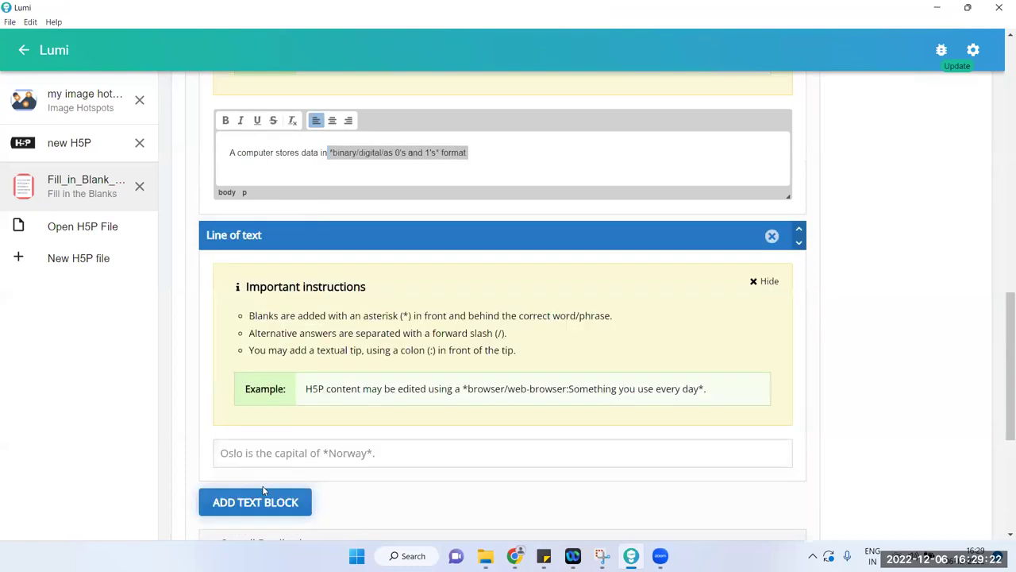
click(264, 441)
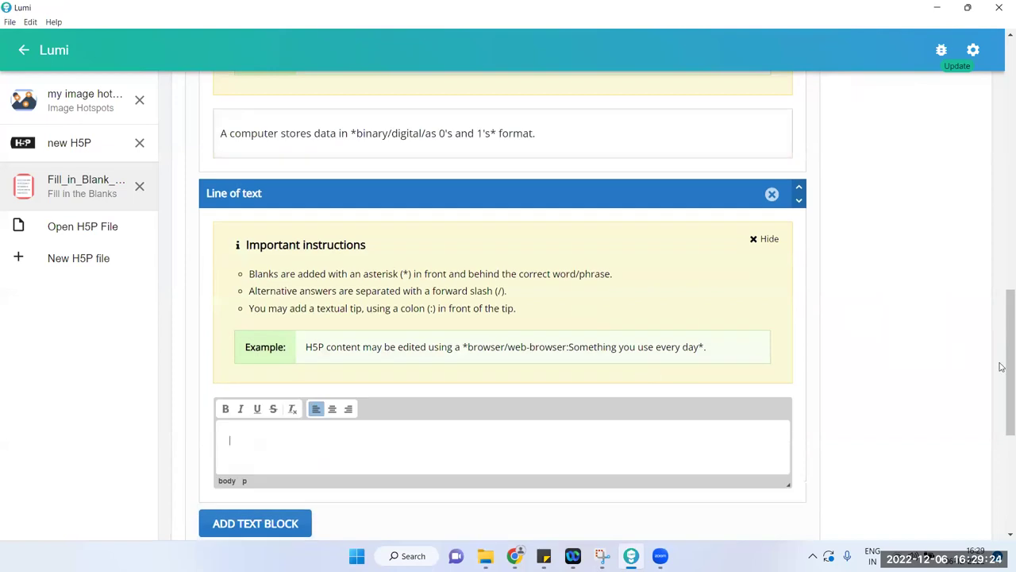
scroll(1001, 380, down, 3)
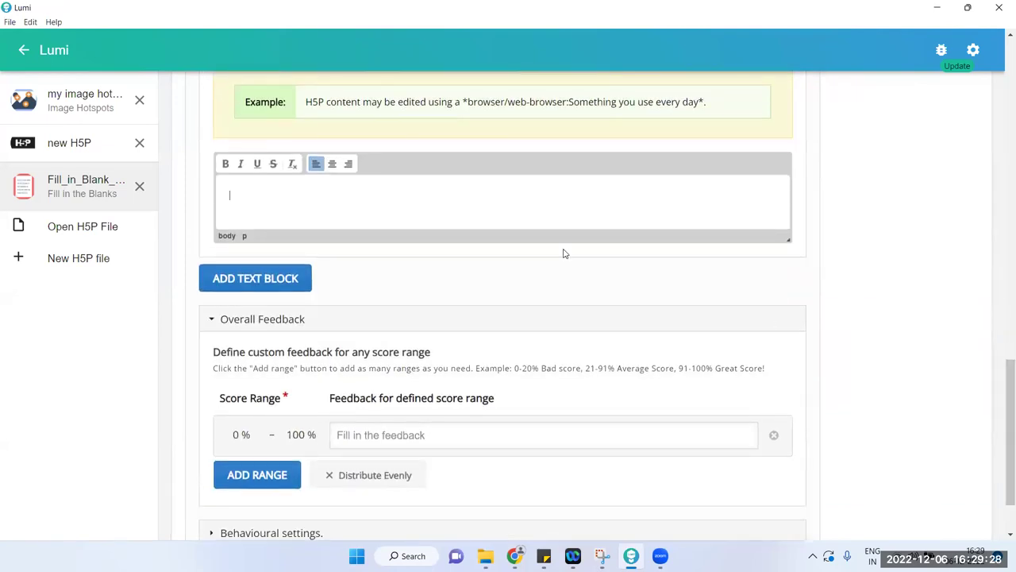
click(229, 286)
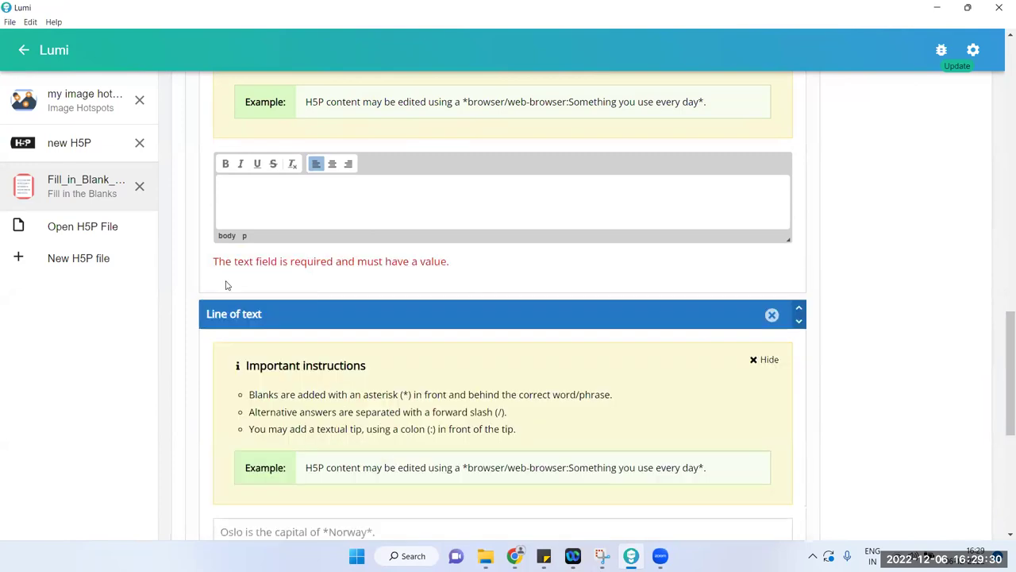
scroll(1001, 398, down, 1)
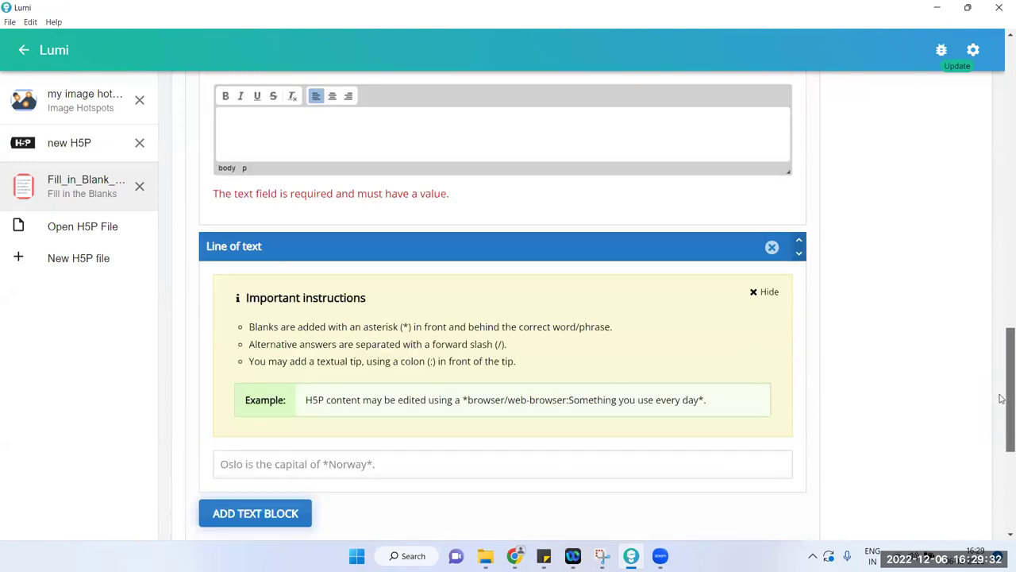
scroll(1002, 399, down, 4)
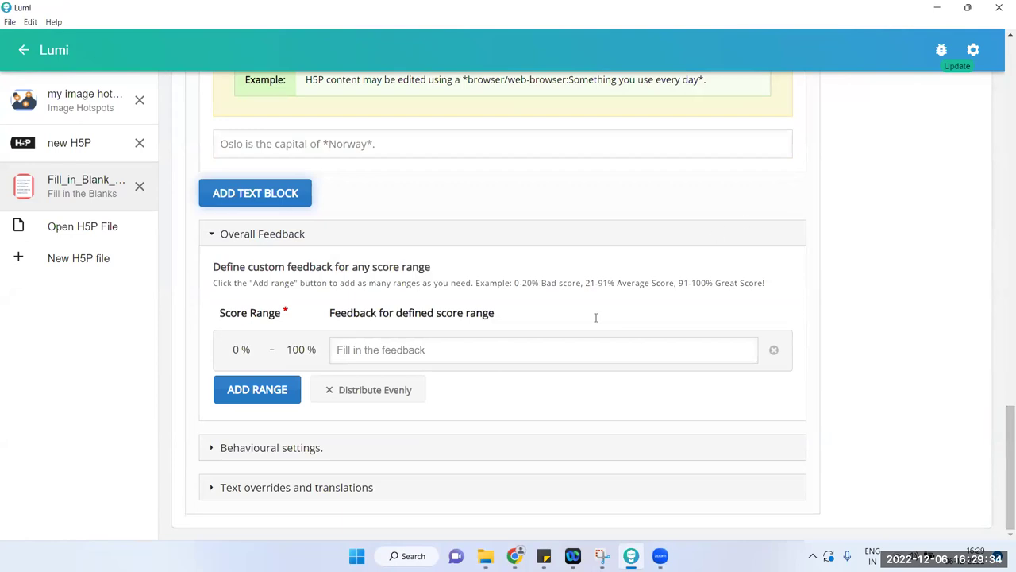